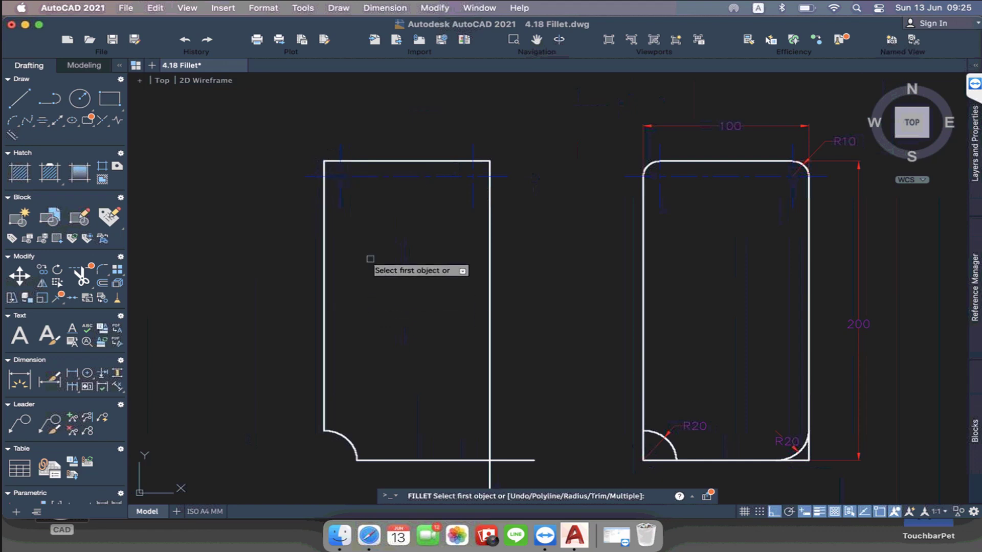
- Fillet the left rectangle's top-left and top-right corners, joining the top edge to each side edge
{"action": "scroll", "coordinate": [306, 160], "scroll_direction": "up", "scroll_amount": 3}
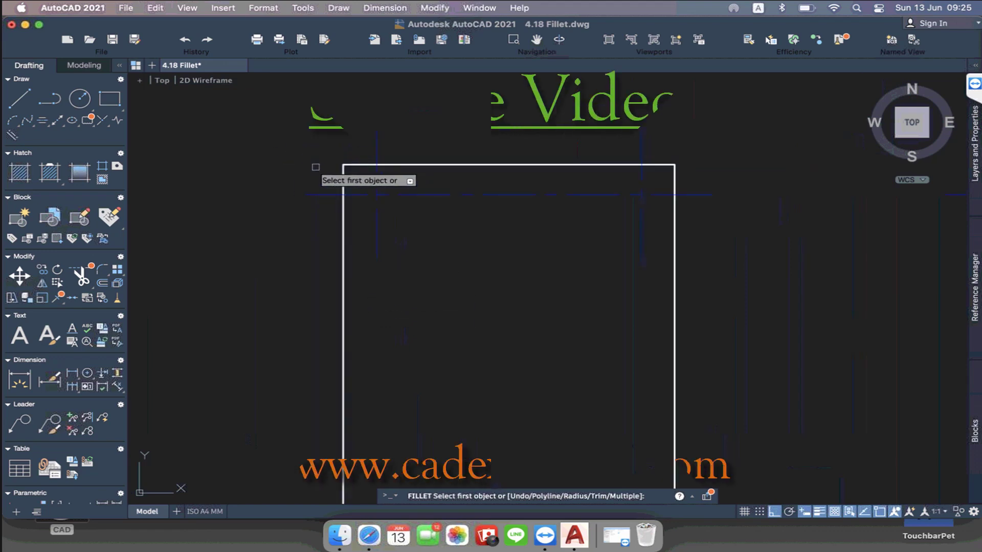
{"action": "left_click", "coordinate": [398, 165]}
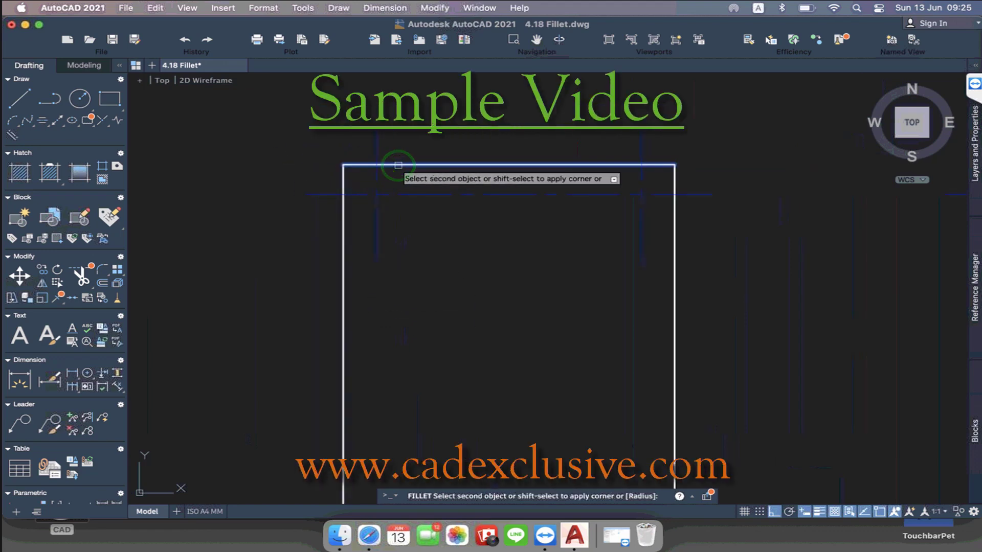
{"action": "left_click", "coordinate": [342, 218]}
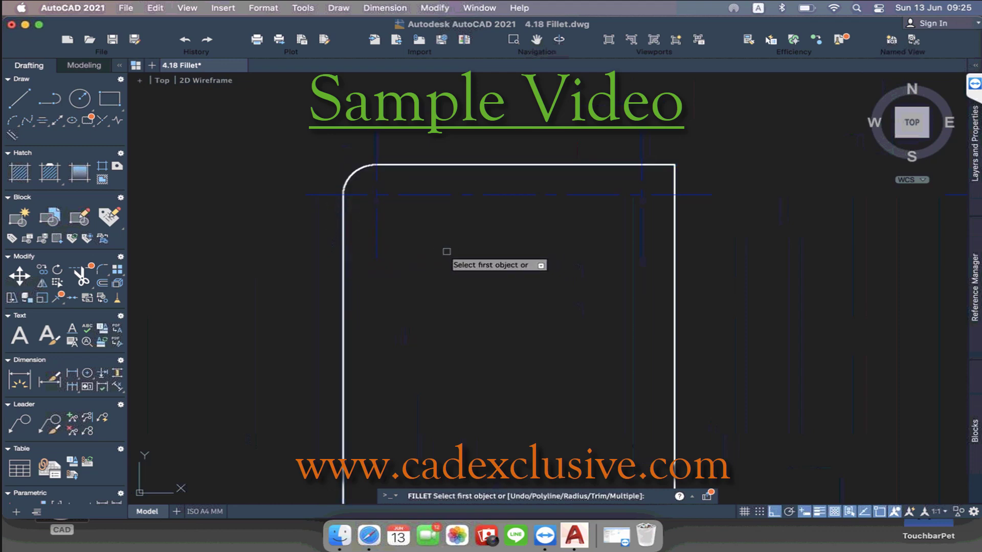
{"action": "scroll", "coordinate": [446, 251], "scroll_direction": "up", "scroll_amount": 1}
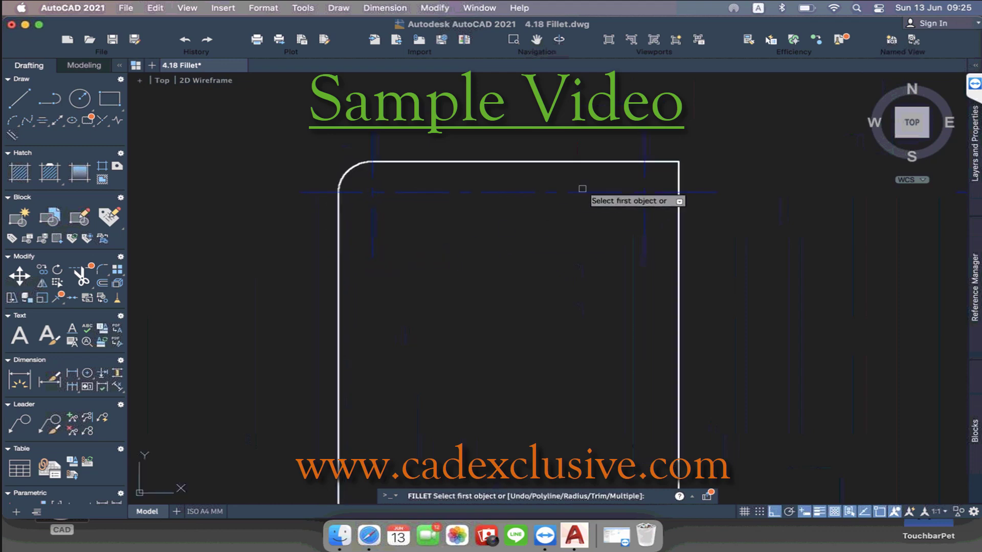
{"action": "left_click", "coordinate": [633, 163]}
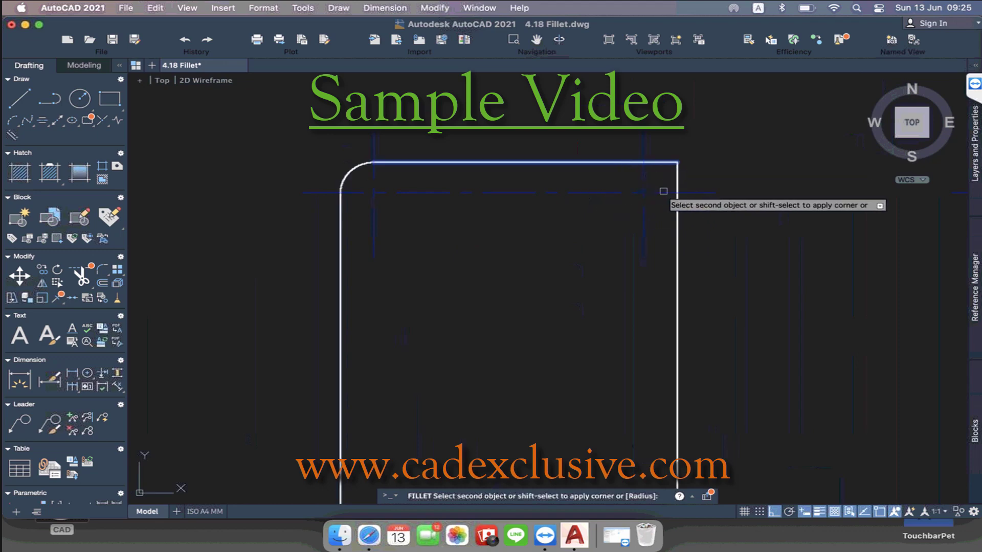
{"action": "left_click", "coordinate": [677, 207]}
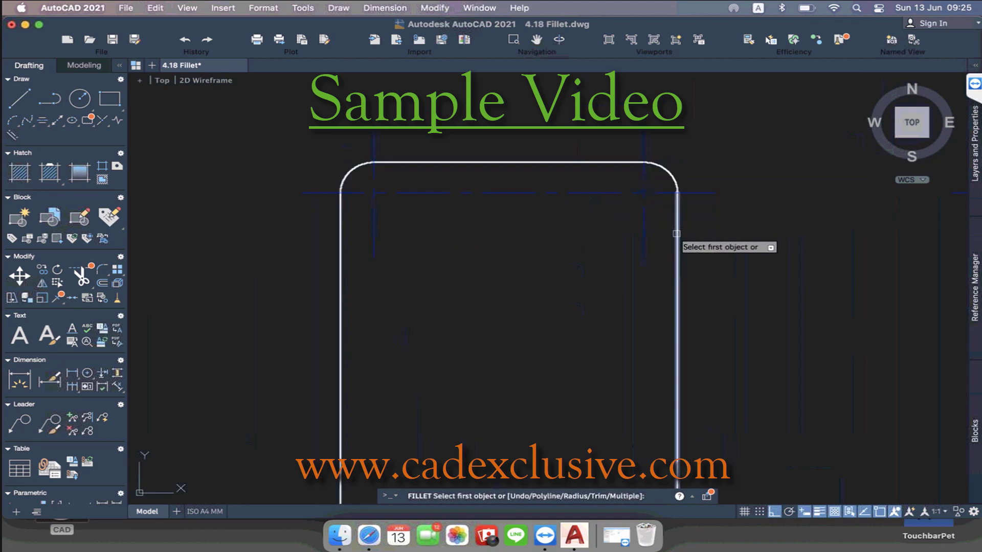
- Zoom out and pan to fit both rounded rectangles in view
{"action": "scroll", "coordinate": [674, 240], "scroll_direction": "down", "scroll_amount": 2}
{"action": "scroll", "coordinate": [674, 243], "scroll_direction": "down", "scroll_amount": 1}
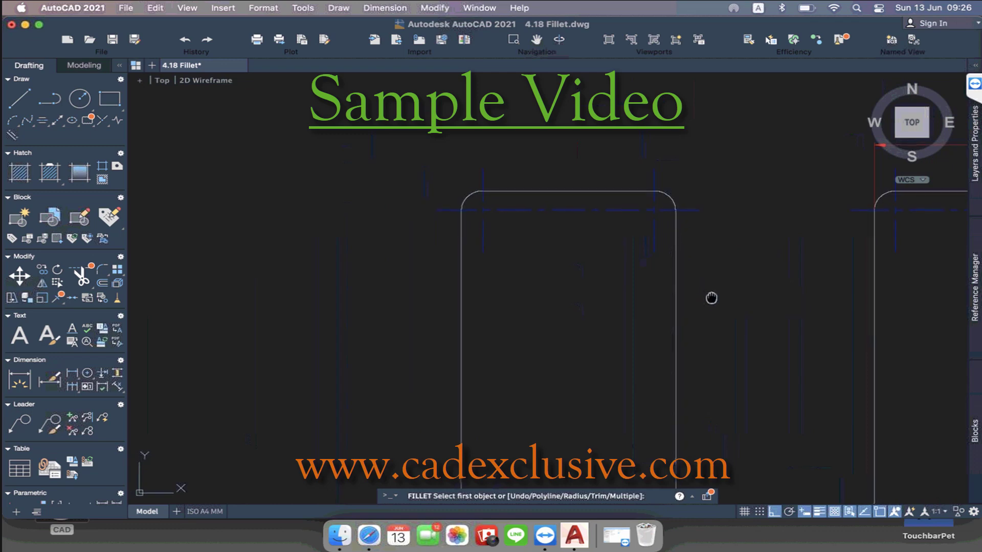
{"action": "middle_click_drag", "start_coordinate": [710, 298], "coordinate": [613, 197]}
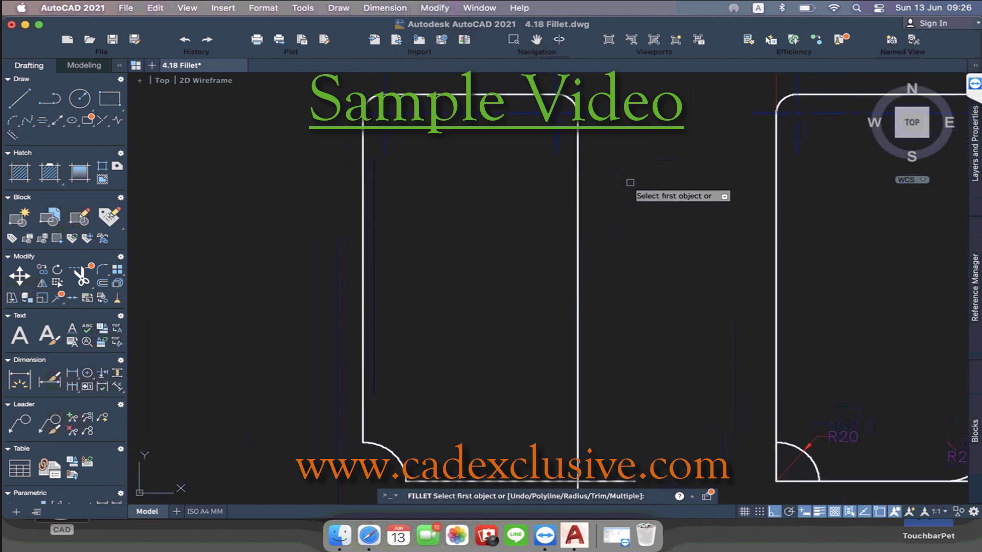
{"action": "scroll", "coordinate": [465, 353], "scroll_direction": "down", "scroll_amount": 2}
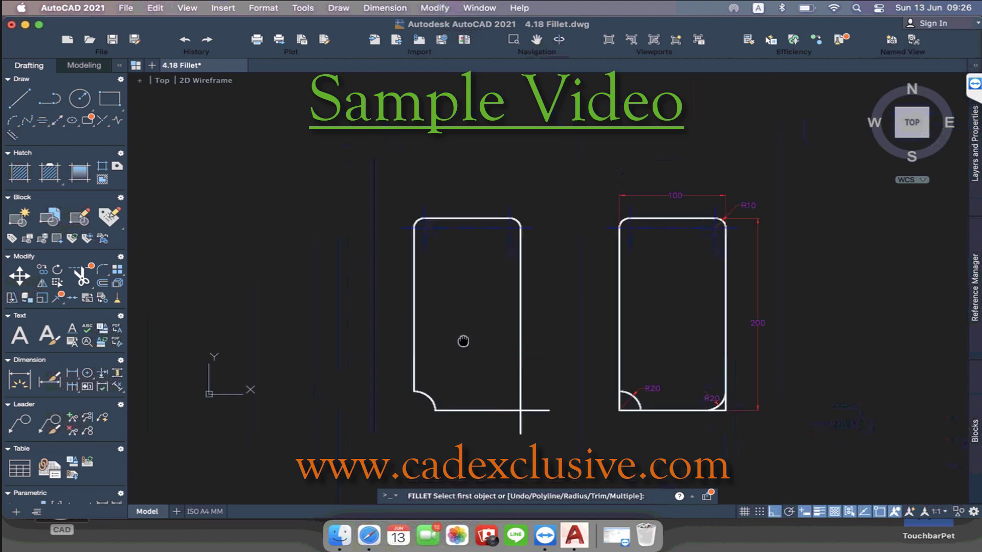
{"action": "middle_click_drag", "start_coordinate": [462, 342], "coordinate": [419, 324]}
{"action": "scroll", "coordinate": [487, 410], "scroll_direction": "up", "scroll_amount": 3}
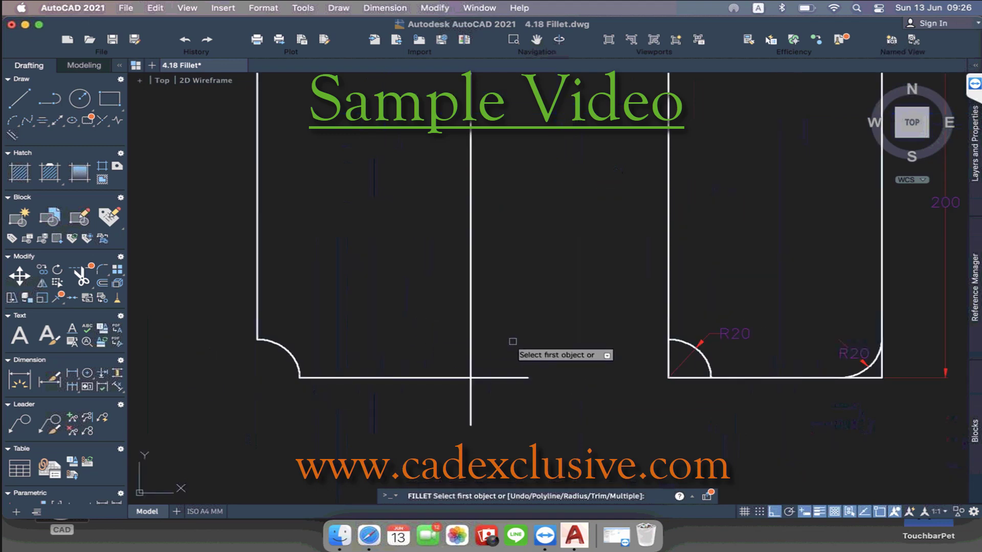
{"action": "middle_click_drag", "start_coordinate": [509, 338], "coordinate": [502, 336]}
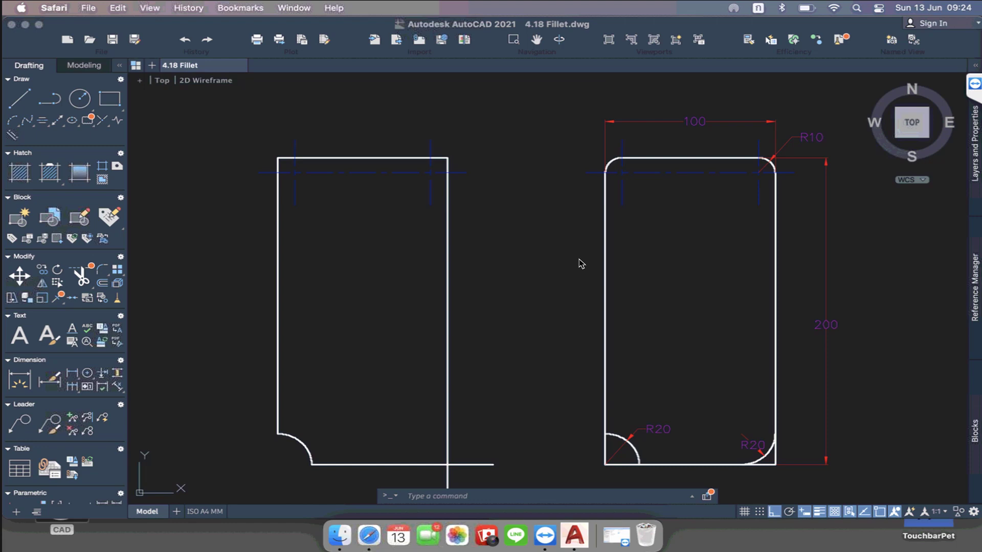
- Zoom in on the reference rectangle's R10 top corners and its 100 top dimension
{"action": "left_click", "coordinate": [534, 207]}
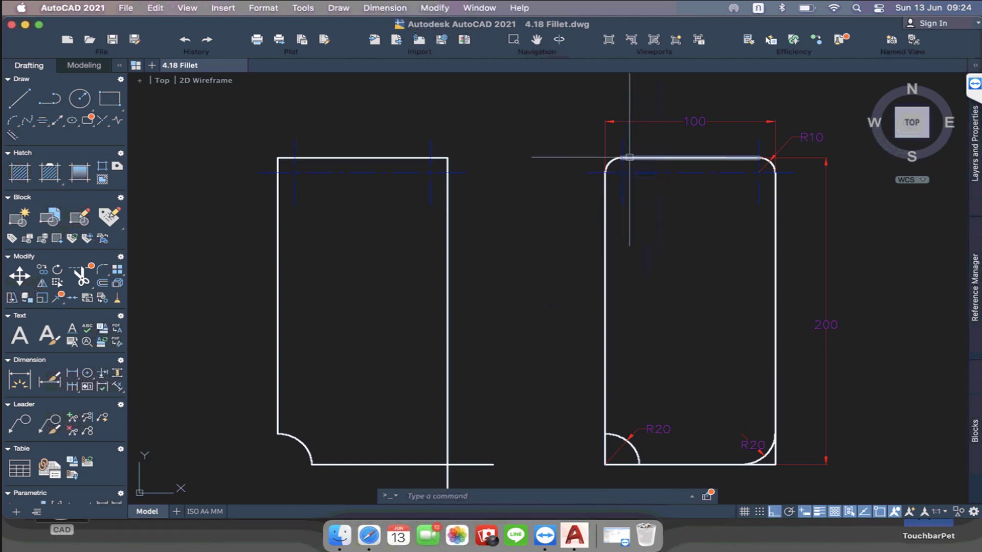
{"action": "scroll", "coordinate": [628, 157], "scroll_direction": "up", "scroll_amount": 5}
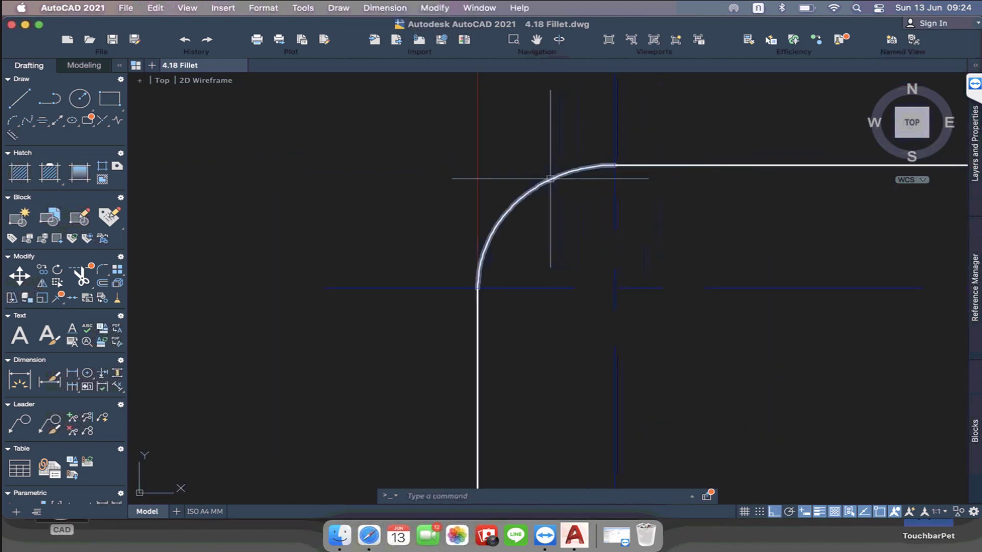
{"action": "scroll", "coordinate": [550, 178], "scroll_direction": "down", "scroll_amount": 5}
{"action": "middle_click_drag", "start_coordinate": [815, 201], "coordinate": [701, 212]}
{"action": "scroll", "coordinate": [734, 214], "scroll_direction": "up", "scroll_amount": 3}
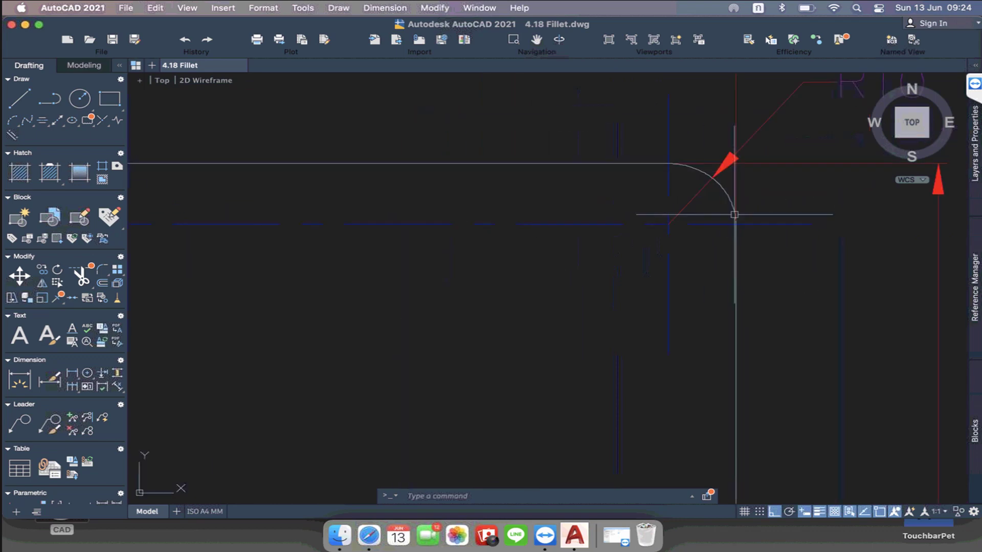
{"action": "scroll", "coordinate": [735, 214], "scroll_direction": "down", "scroll_amount": 2}
{"action": "scroll", "coordinate": [655, 214], "scroll_direction": "down", "scroll_amount": 1}
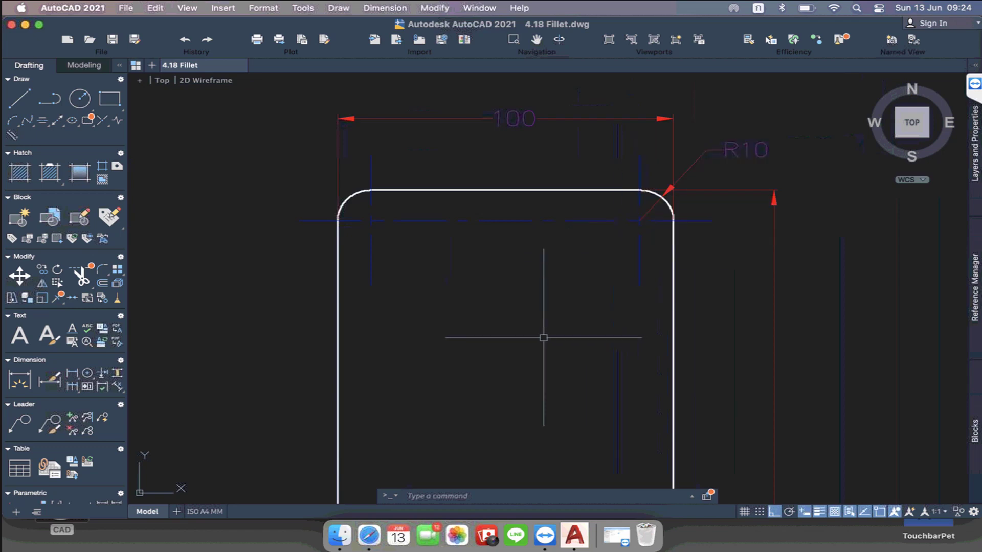
{"action": "type", "text": "c"}
{"action": "key", "text": "Return"}
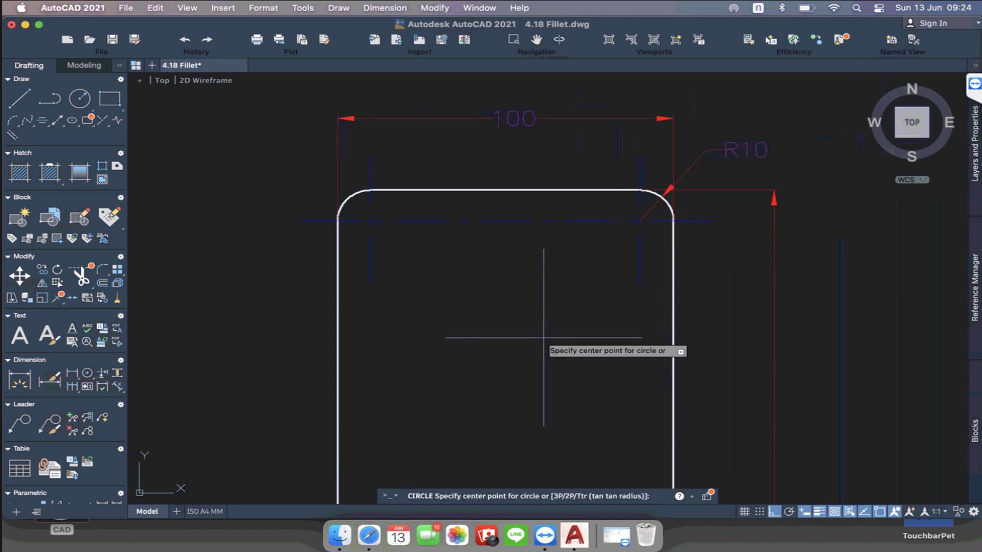
{"action": "left_click", "coordinate": [639, 220]}
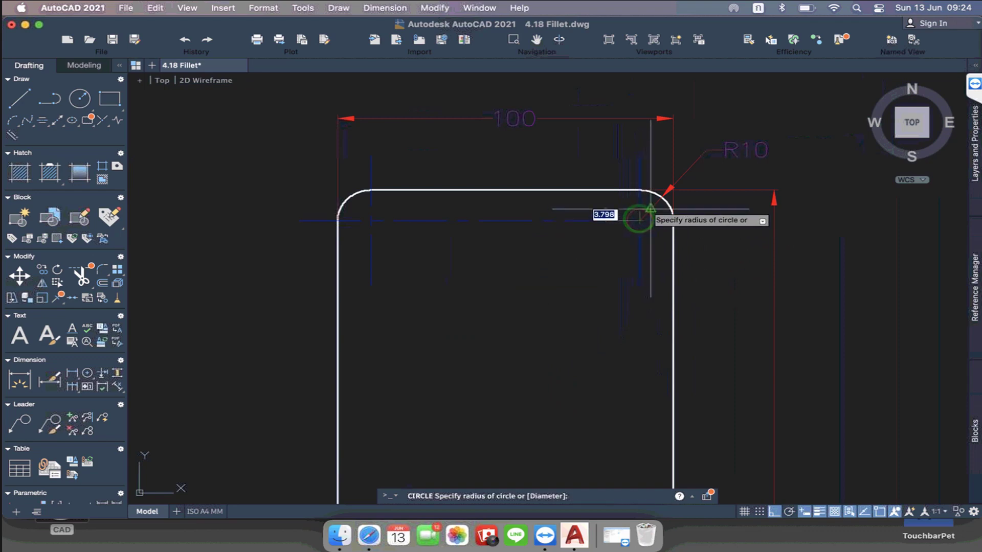
{"action": "type", "text": "10"}
{"action": "scroll", "coordinate": [660, 202], "scroll_direction": "up", "scroll_amount": 3}
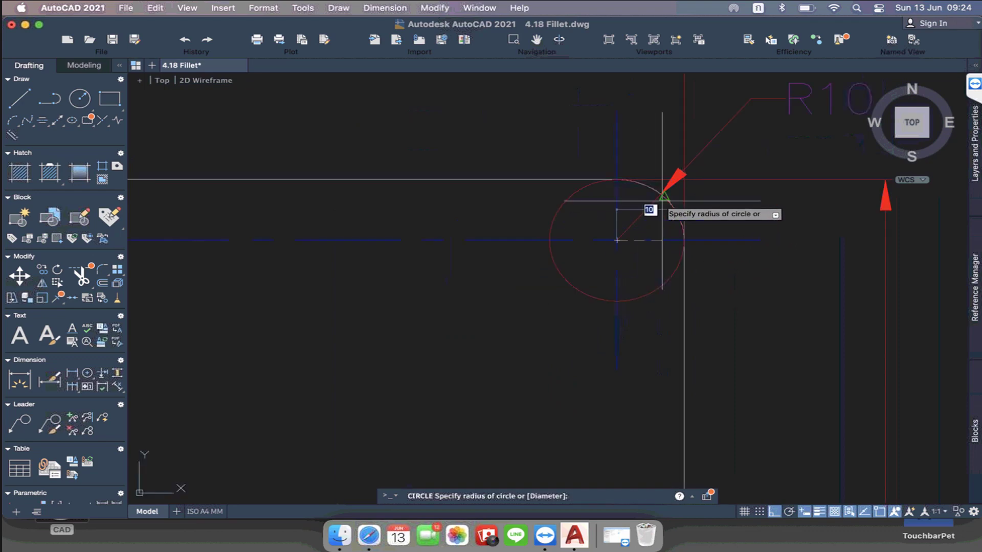
{"action": "key", "text": "Return"}
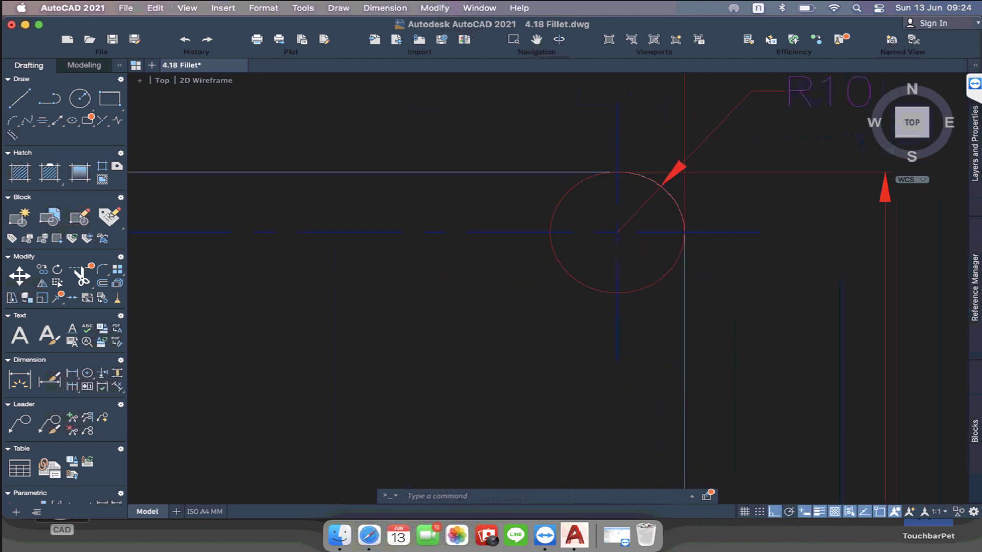
{"action": "scroll", "coordinate": [620, 281], "scroll_direction": "down", "scroll_amount": 3}
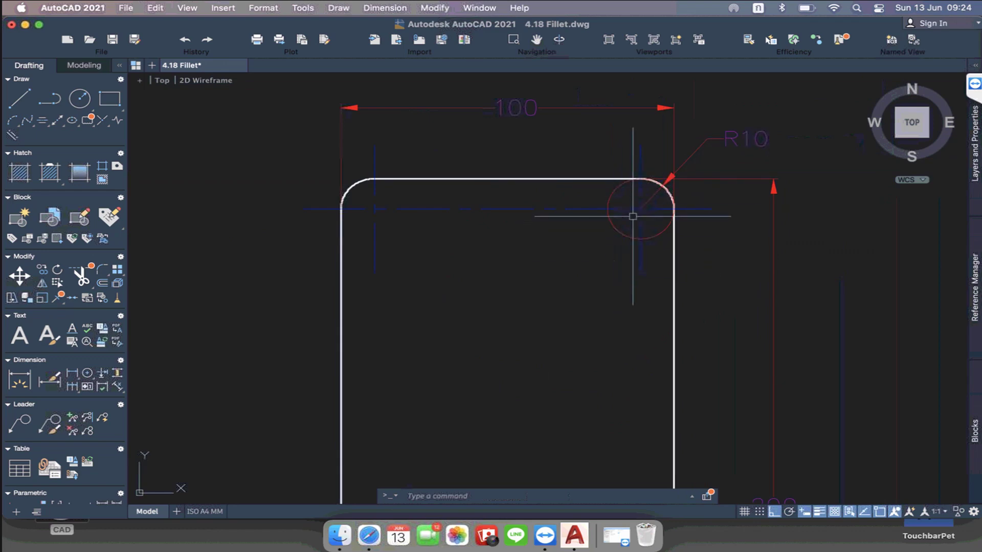
{"action": "left_click", "coordinate": [616, 190]}
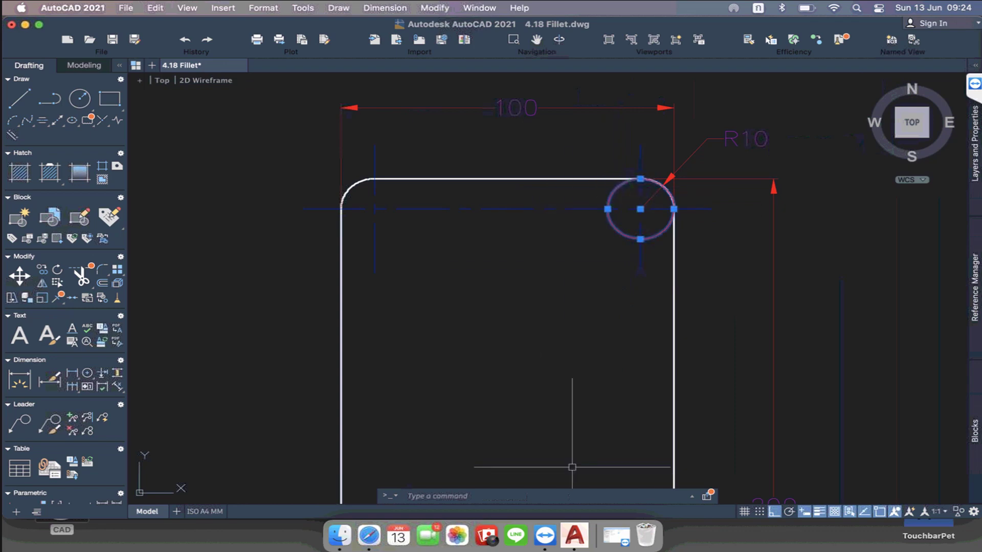
{"action": "key", "text": "Delete"}
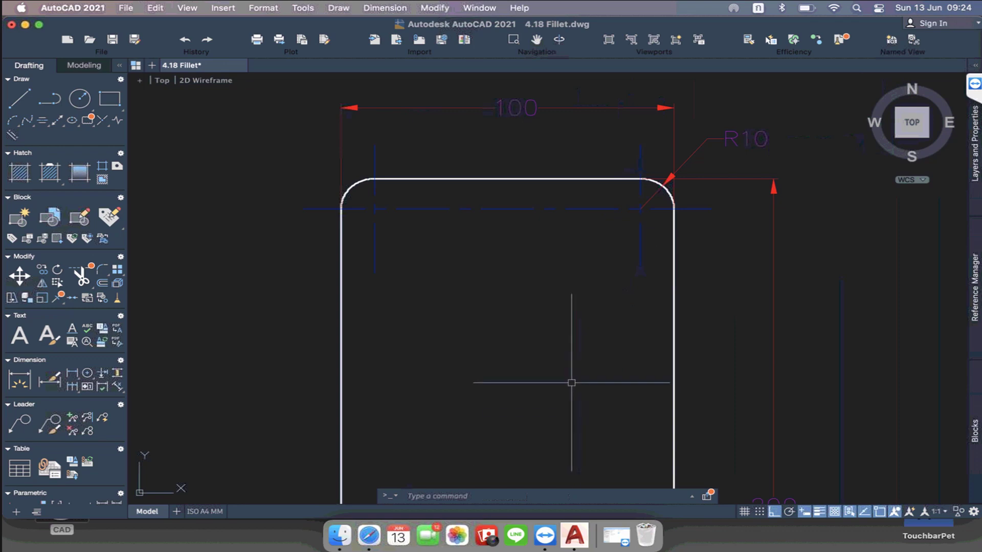
- Show both rectangles with the bottom R20 fillets, then start FILLET with F
{"action": "scroll", "coordinate": [586, 285], "scroll_direction": "down", "scroll_amount": 3}
{"action": "middle_click_drag", "start_coordinate": [516, 362], "coordinate": [633, 309]}
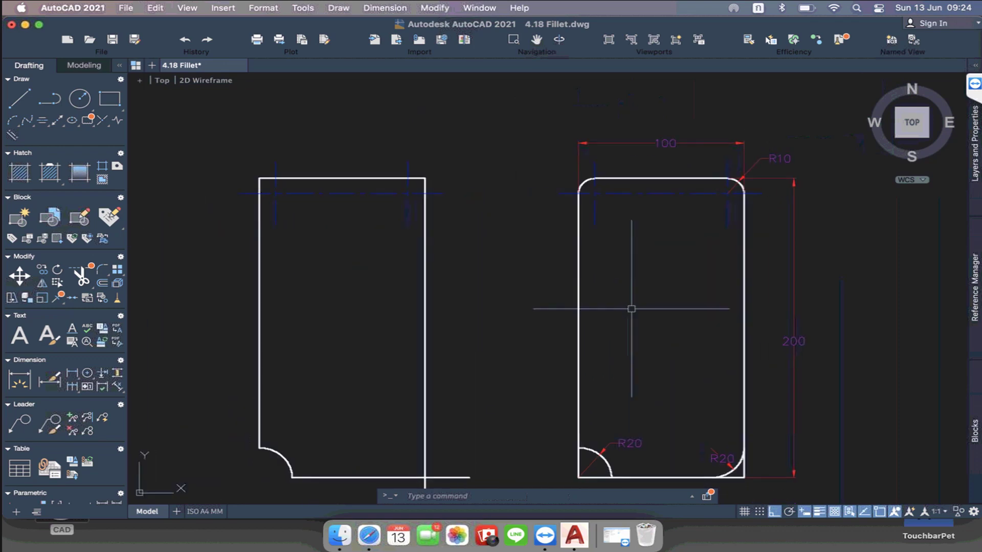
{"action": "mouse_move", "coordinate": [429, 305]}
{"action": "middle_mouse_down"}
{"action": "mouse_move", "coordinate": [491, 301]}
{"action": "mouse_move", "coordinate": [435, 295]}
{"action": "middle_mouse_up"}
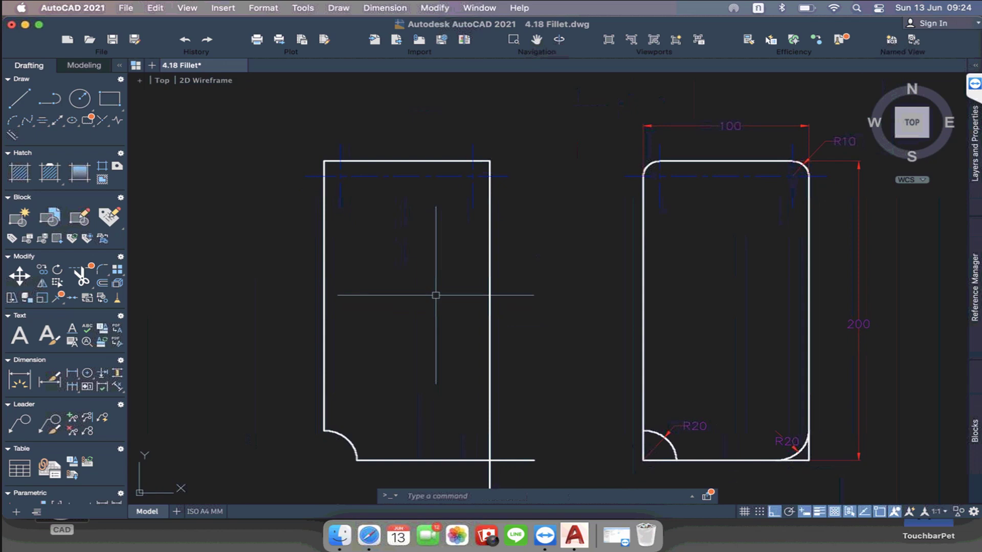
{"action": "right_click", "coordinate": [436, 295]}
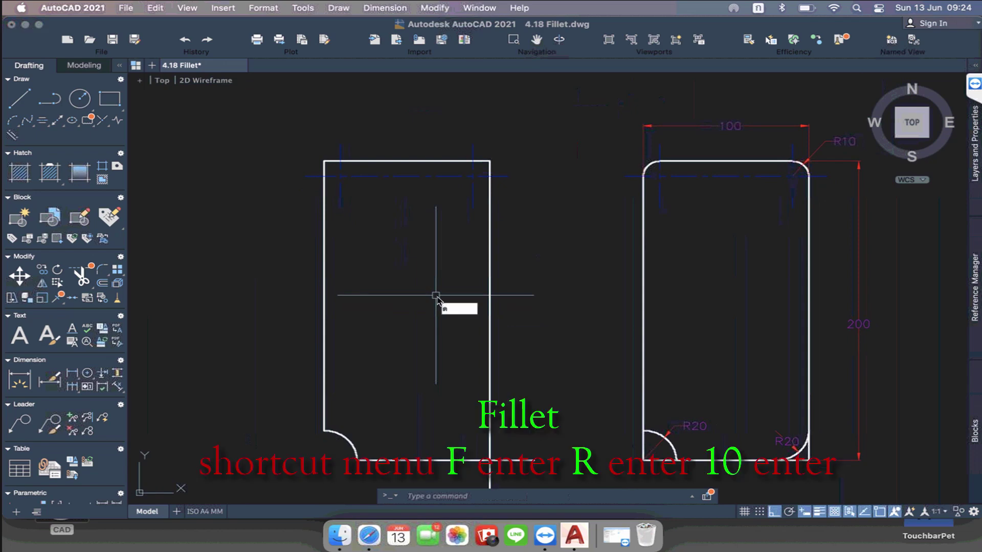
{"action": "type", "text": "f"}
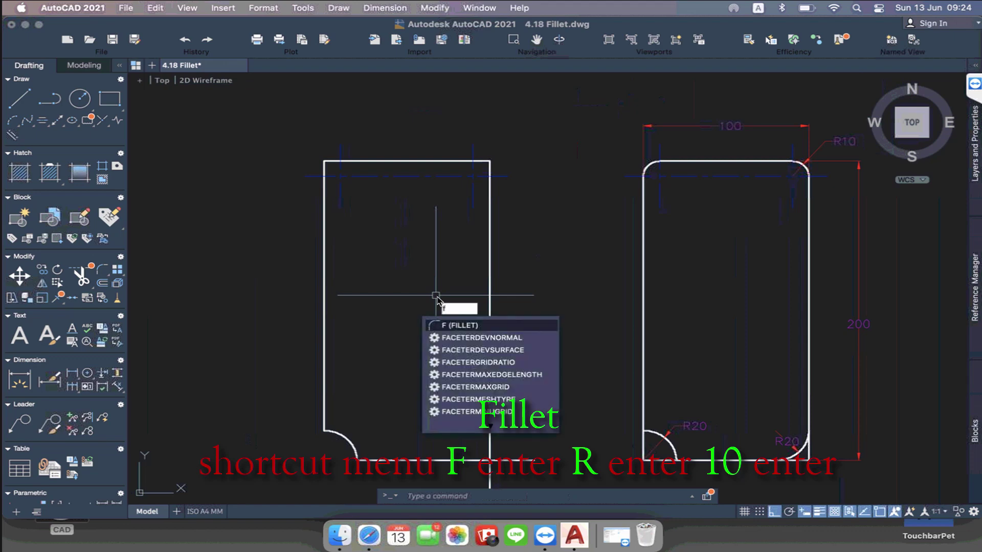
{"action": "key", "text": "Return"}
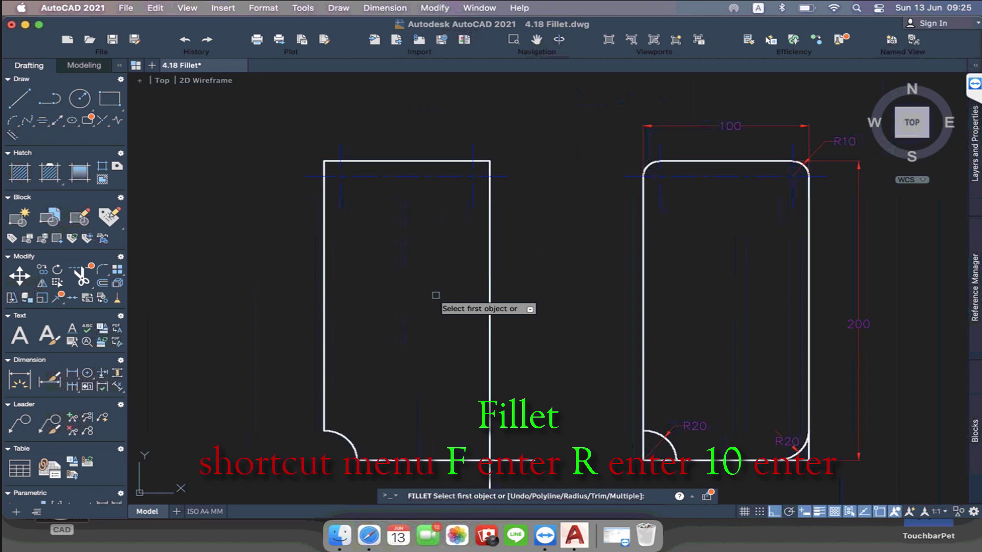
- Set the fillet radius to 10 and turn on the Multiple option
{"action": "type", "text": "r"}
{"action": "key", "text": "Return"}
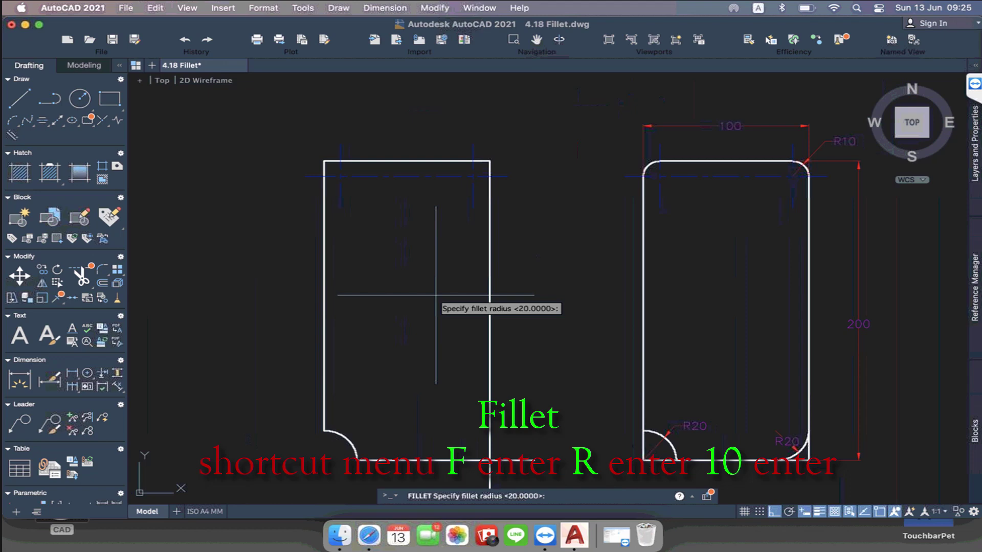
{"action": "type", "text": "1"}
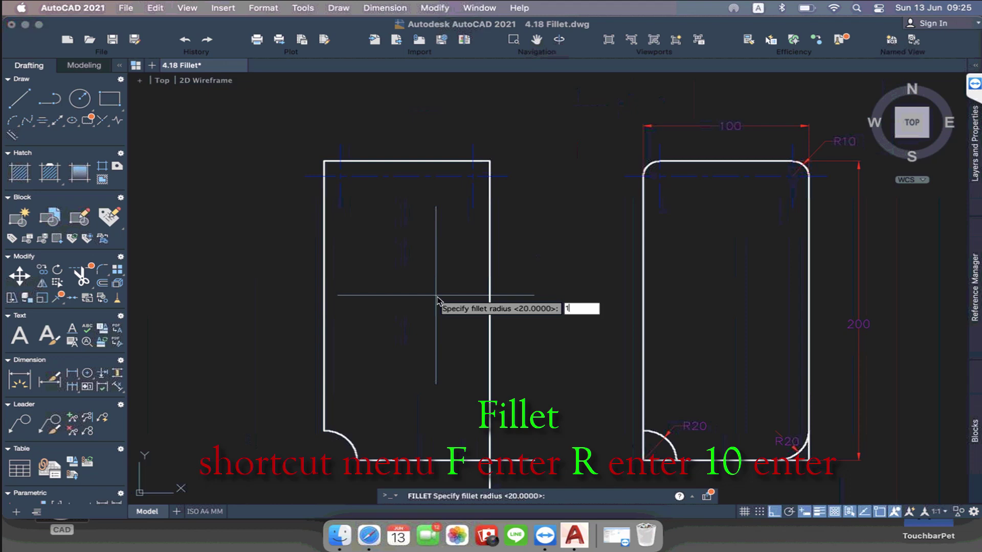
{"action": "type", "text": "0"}
{"action": "key", "text": "Return"}
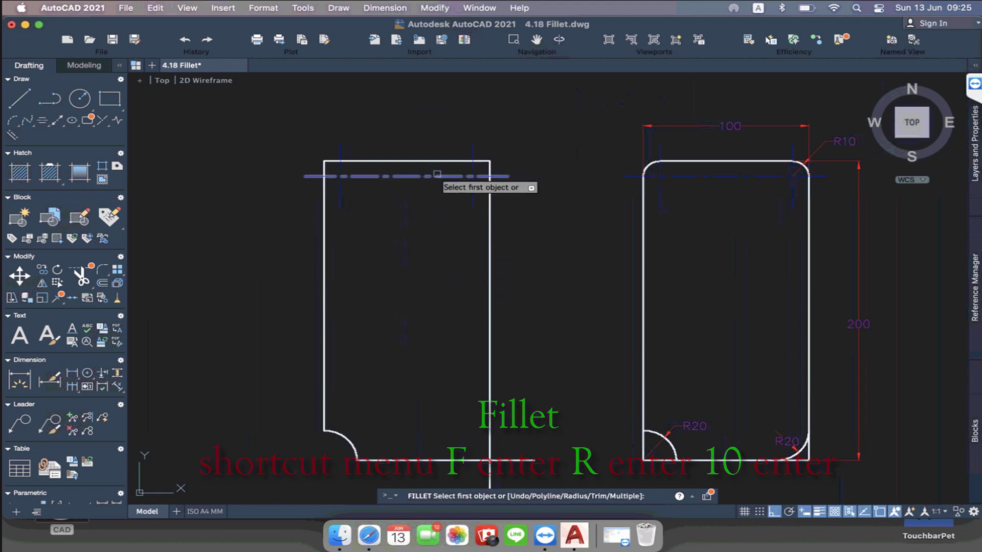
{"action": "type", "text": "m"}
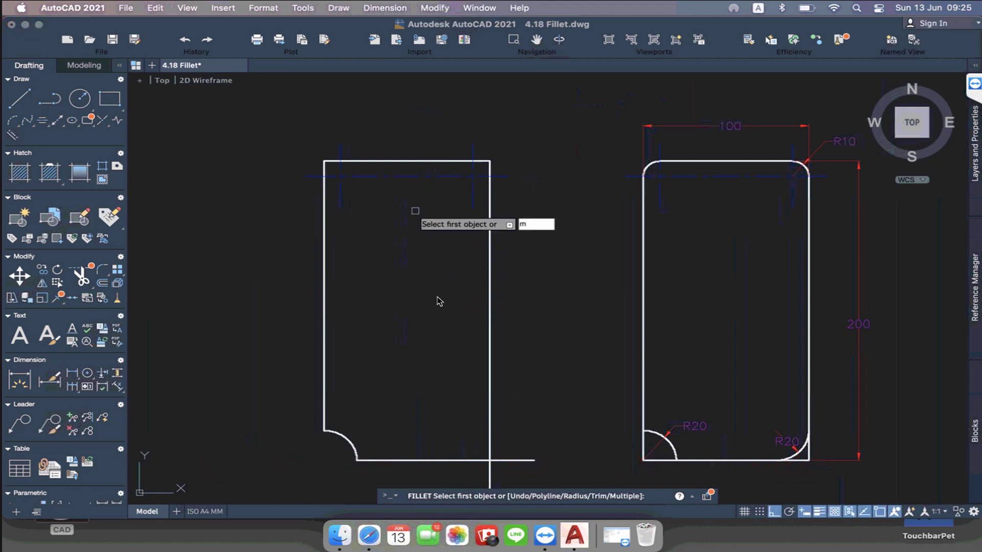
{"action": "key", "text": "Return"}
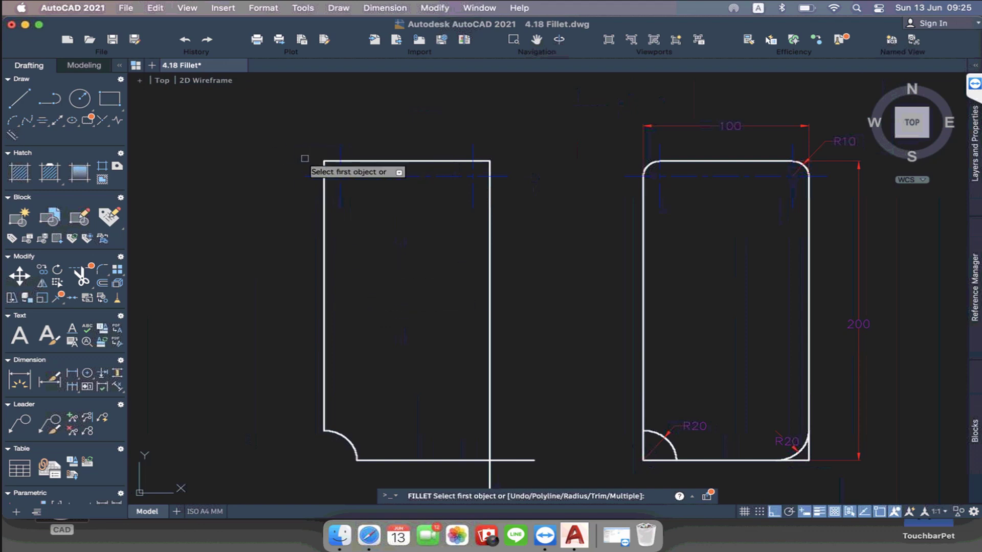
- Round the left rectangle's top-left and top-right corners at radius 10, then pan back out
{"action": "scroll", "coordinate": [306, 159], "scroll_direction": "up", "scroll_amount": 3}
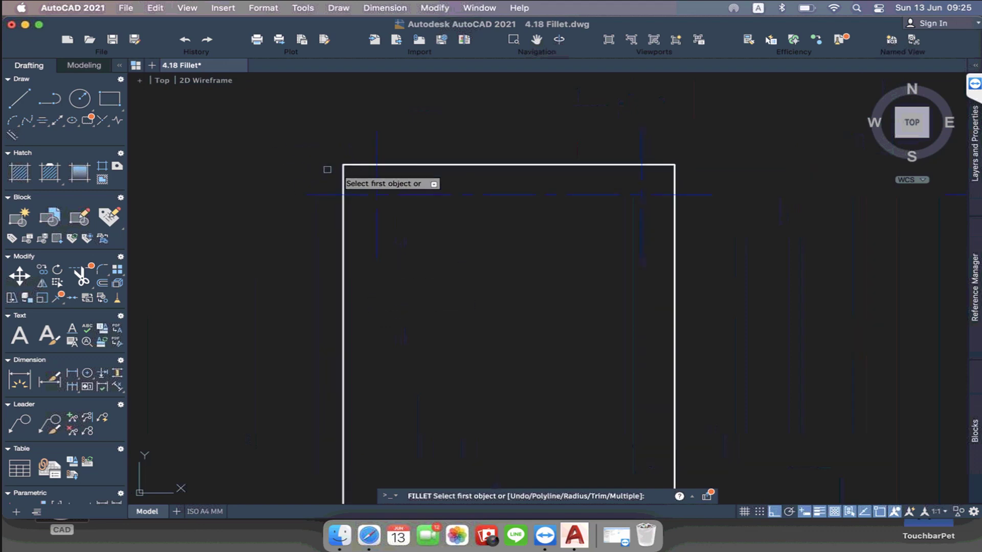
{"action": "left_click", "coordinate": [398, 165]}
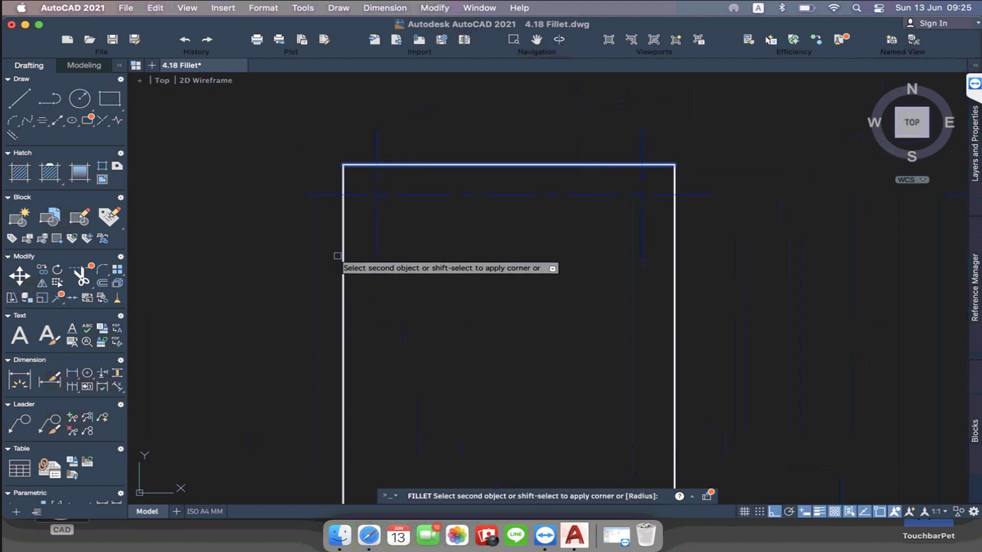
{"action": "left_click", "coordinate": [342, 220]}
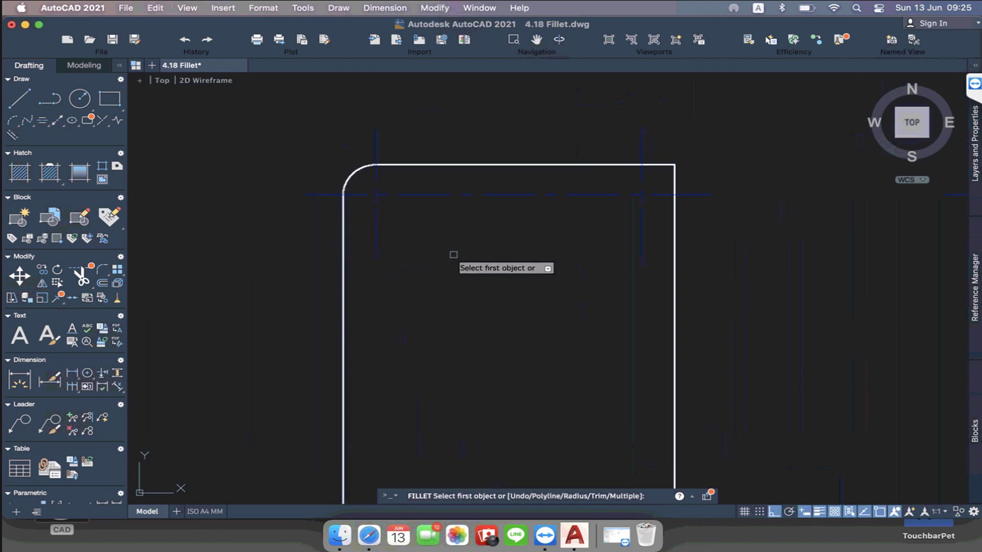
{"action": "scroll", "coordinate": [446, 252], "scroll_direction": "up", "scroll_amount": 1}
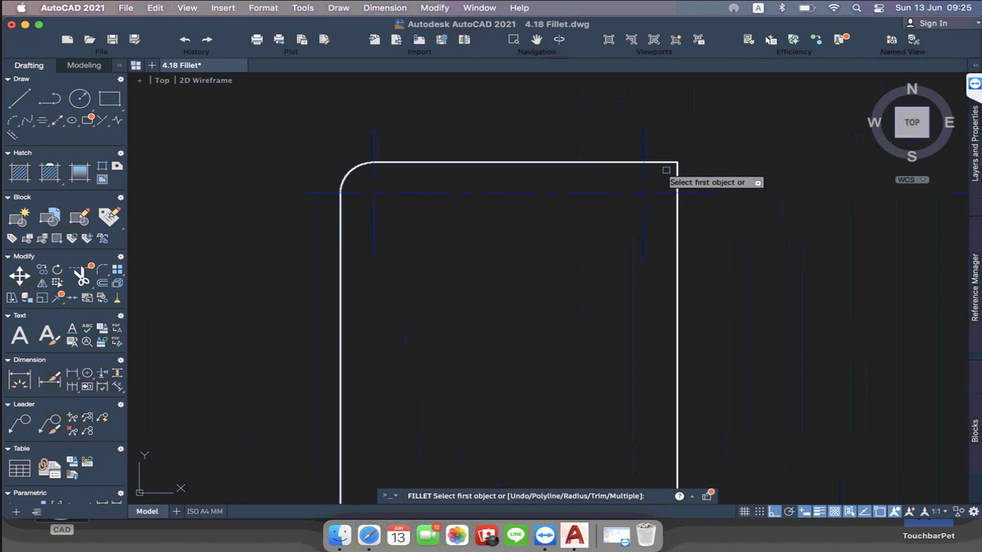
{"action": "left_click", "coordinate": [628, 163]}
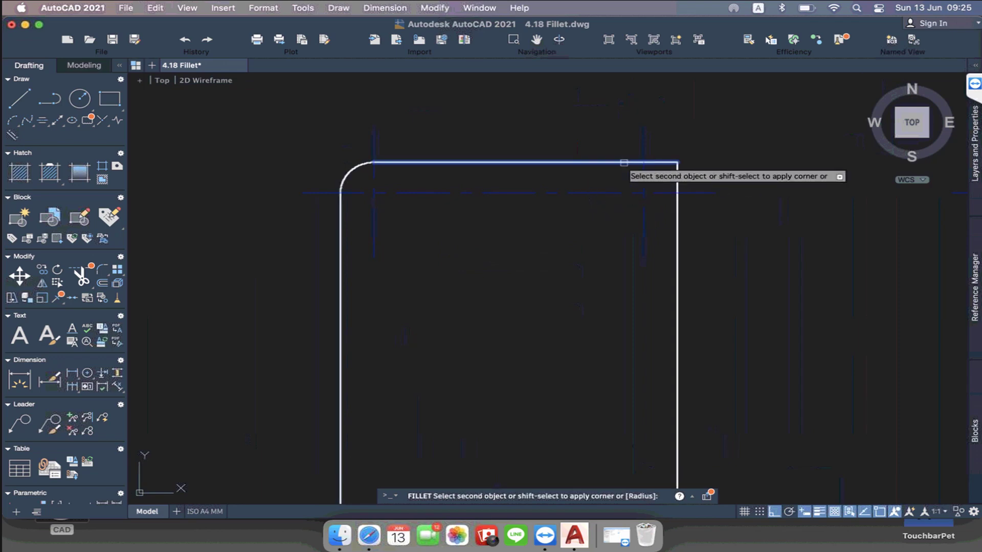
{"action": "left_click", "coordinate": [676, 204]}
{"action": "scroll", "coordinate": [676, 240], "scroll_direction": "down", "scroll_amount": 1}
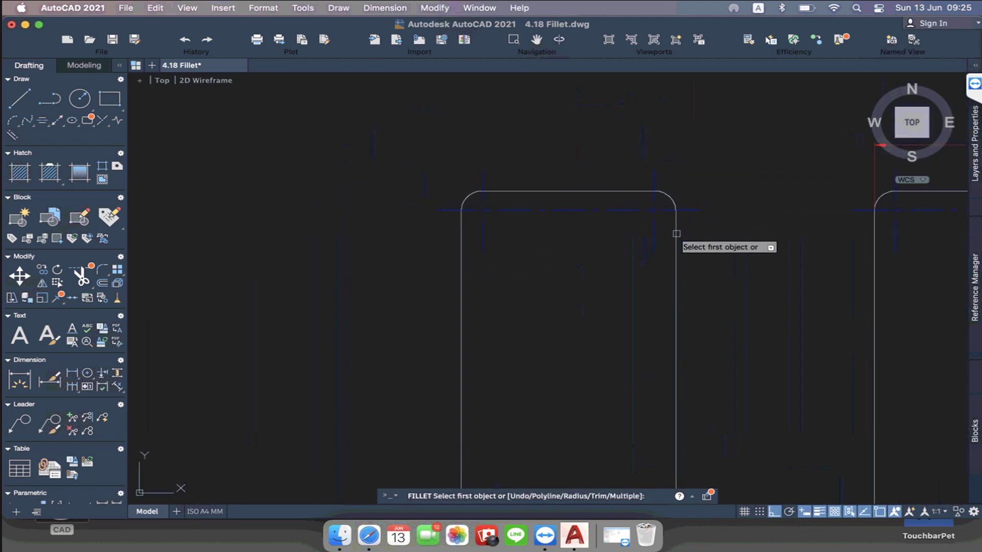
{"action": "mouse_move", "coordinate": [706, 302]}
{"action": "middle_mouse_down"}
{"action": "mouse_move", "coordinate": [648, 219]}
{"action": "mouse_move", "coordinate": [613, 200]}
{"action": "middle_mouse_up"}
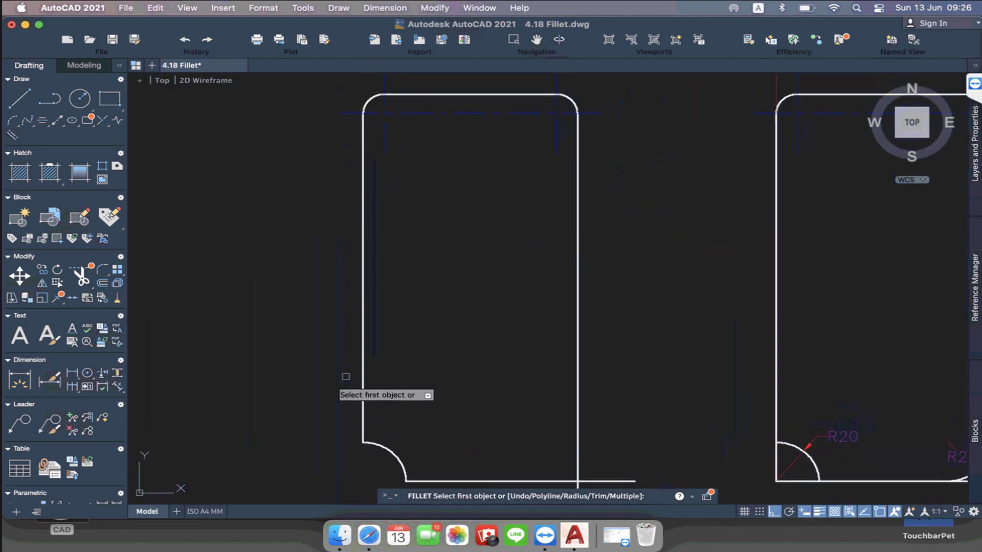
- Frame the left rectangle's bottom-right corner and pick its overshooting right edge as first fillet object
{"action": "scroll", "coordinate": [465, 344], "scroll_direction": "down", "scroll_amount": 3}
{"action": "middle_click_drag", "start_coordinate": [404, 344], "coordinate": [419, 325]}
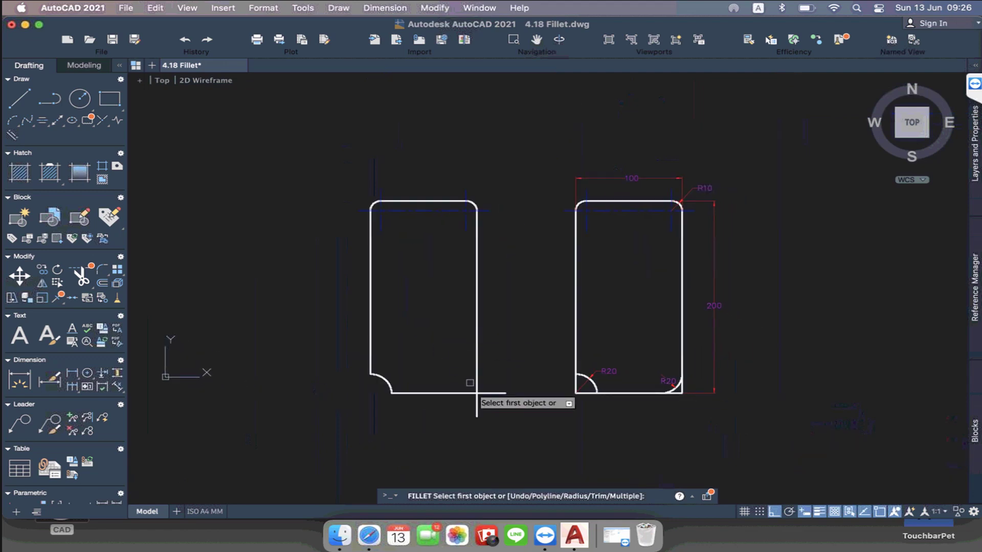
{"action": "scroll", "coordinate": [473, 394], "scroll_direction": "up", "scroll_amount": 3}
{"action": "middle_click_drag", "start_coordinate": [514, 339], "coordinate": [501, 336]}
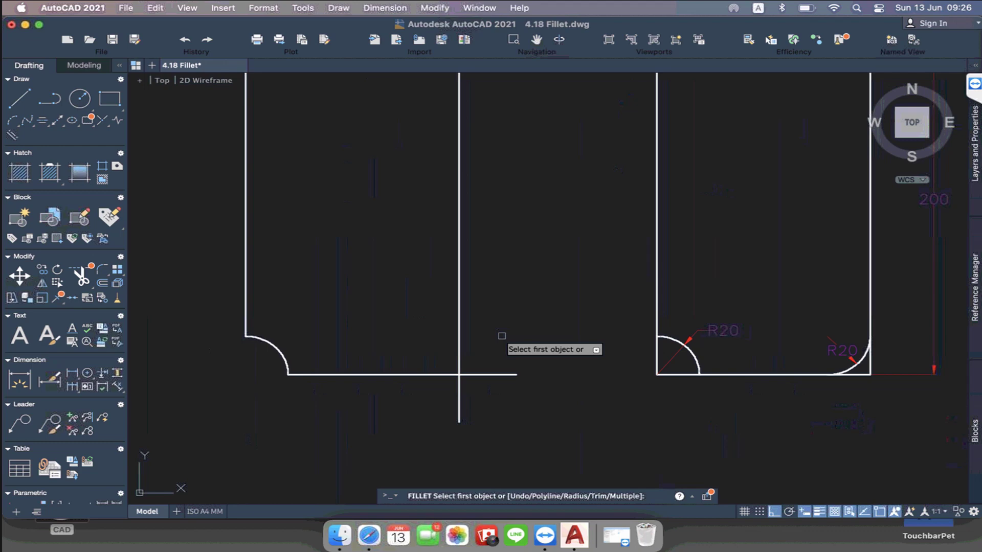
{"action": "left_click", "coordinate": [460, 314]}
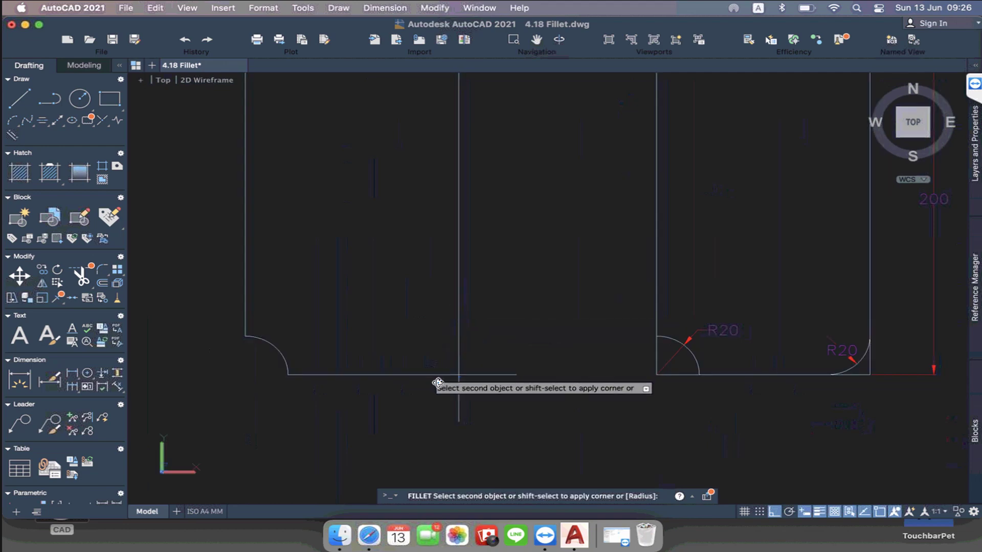
- Cancel the unfinished fillet after an accidental orbit into a tilted view
{"action": "middle_click_drag", "start_coordinate": [430, 375], "coordinate": [434, 375], "text": "shift"}
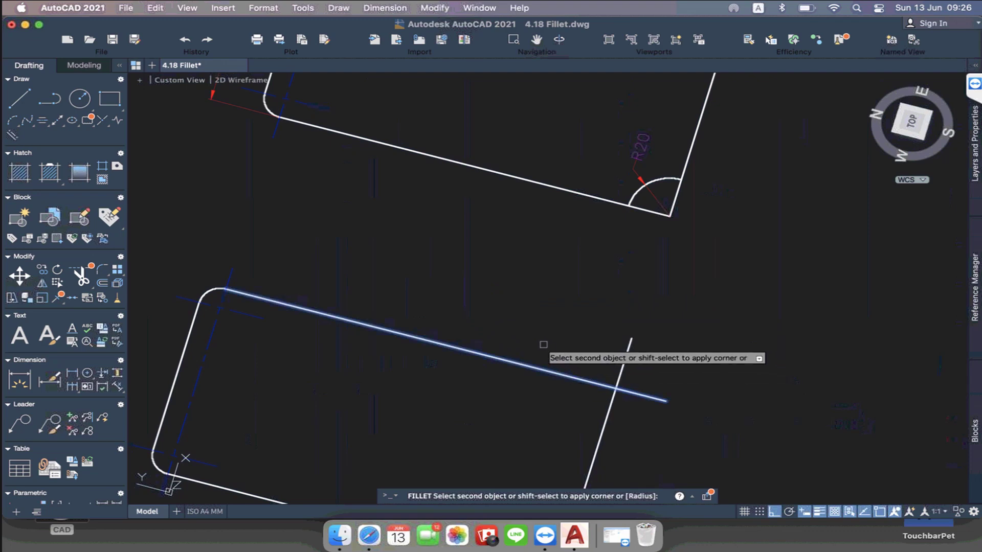
{"action": "key", "text": "Escape"}
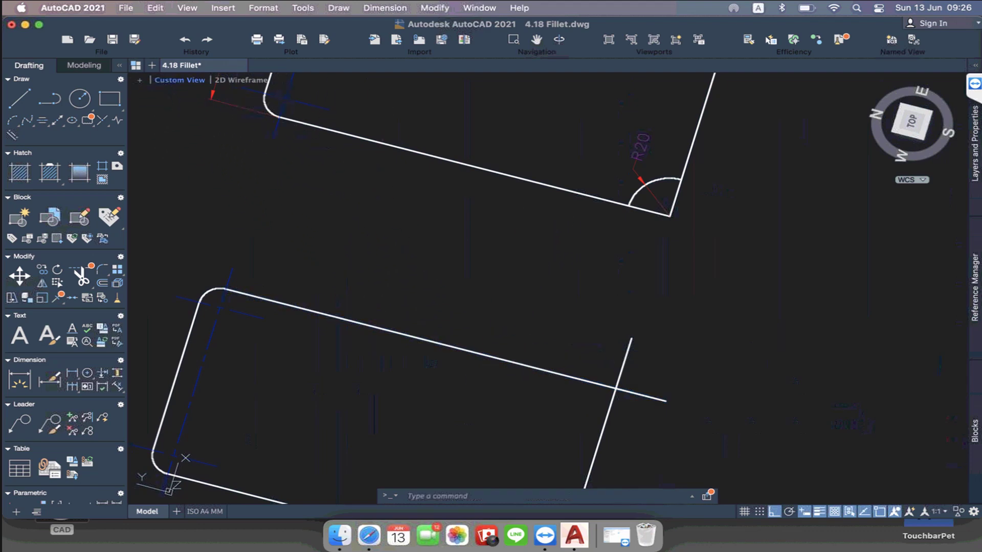
- Restore the Top plan view from the viewport's view control
{"action": "left_click", "coordinate": [174, 80]}
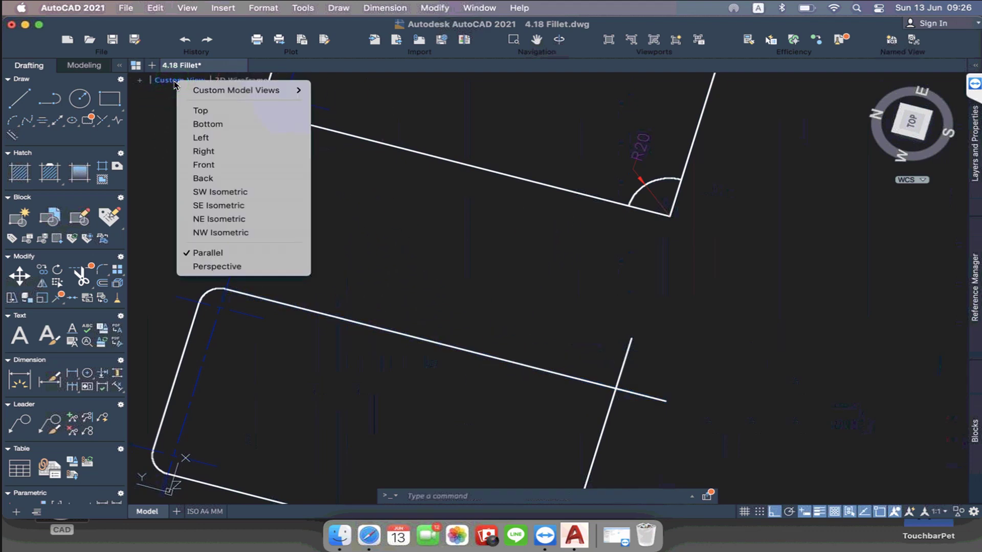
{"action": "left_click", "coordinate": [214, 111]}
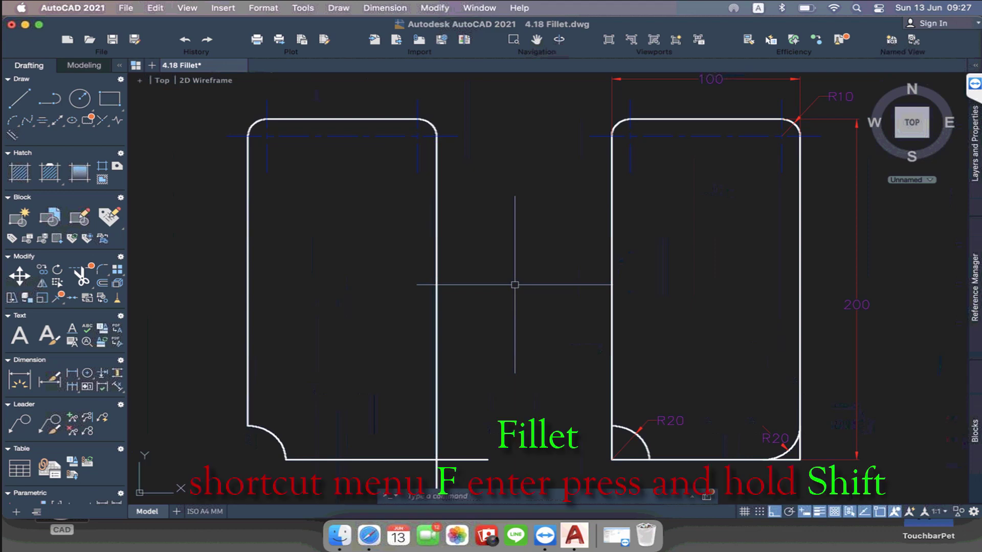
- Restart FILLET at radius 10 and join the right edge and bottom line into a sharp corner
{"action": "type", "text": "f"}
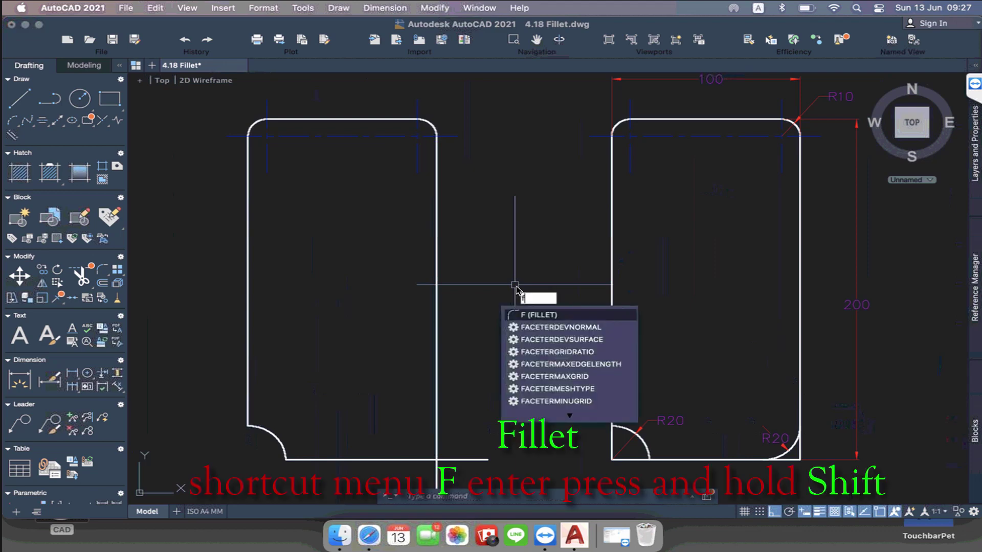
{"action": "key", "text": "Return"}
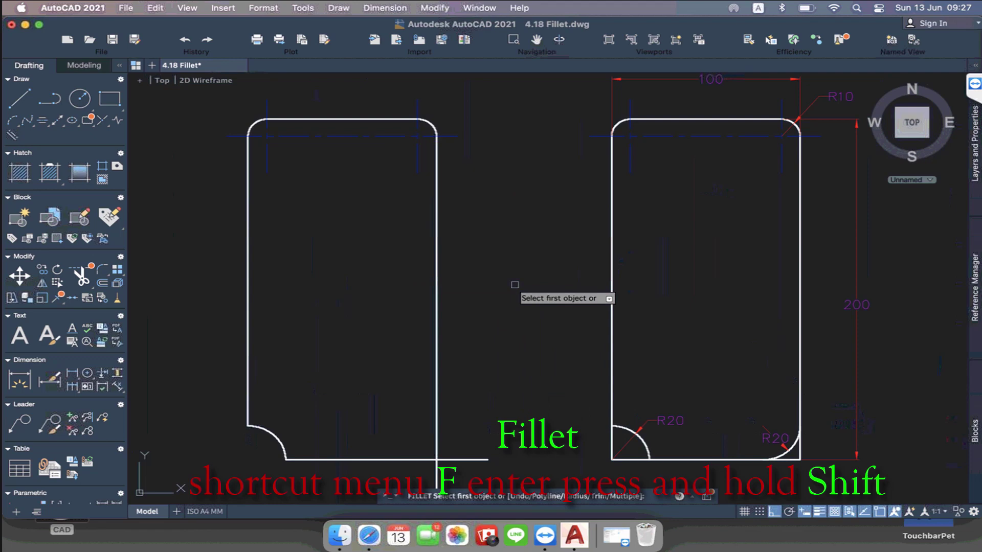
{"action": "type", "text": "r"}
{"action": "key", "text": "Return"}
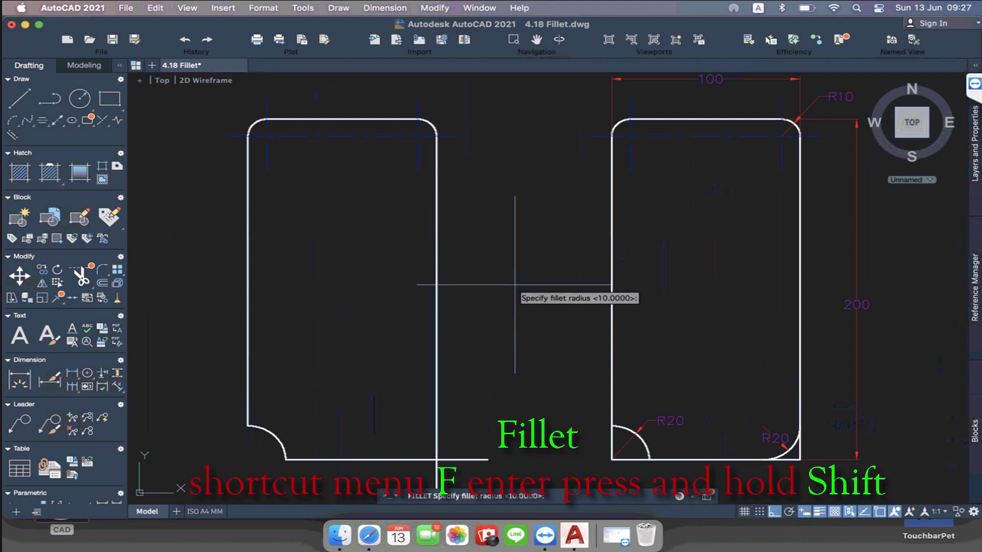
{"action": "type", "text": "10"}
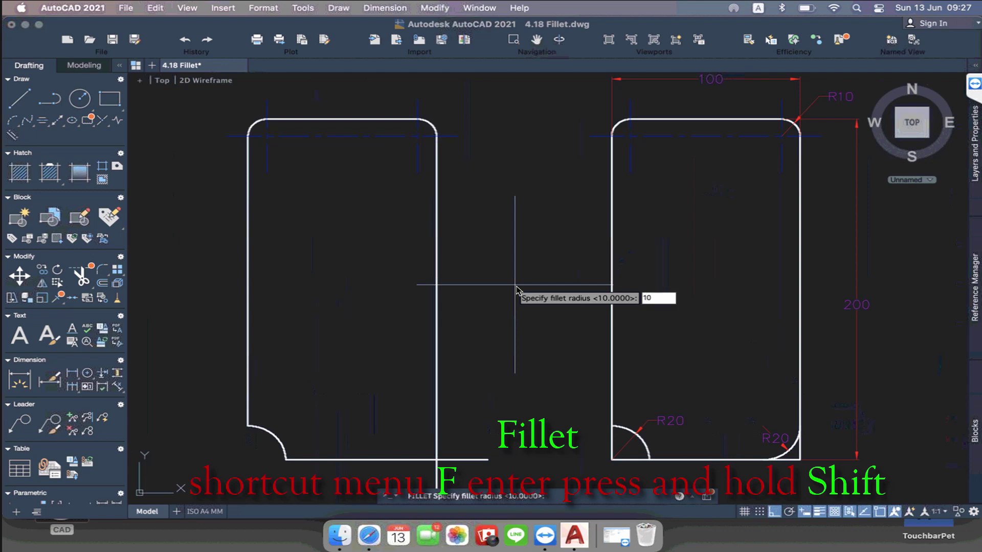
{"action": "key", "text": "Return"}
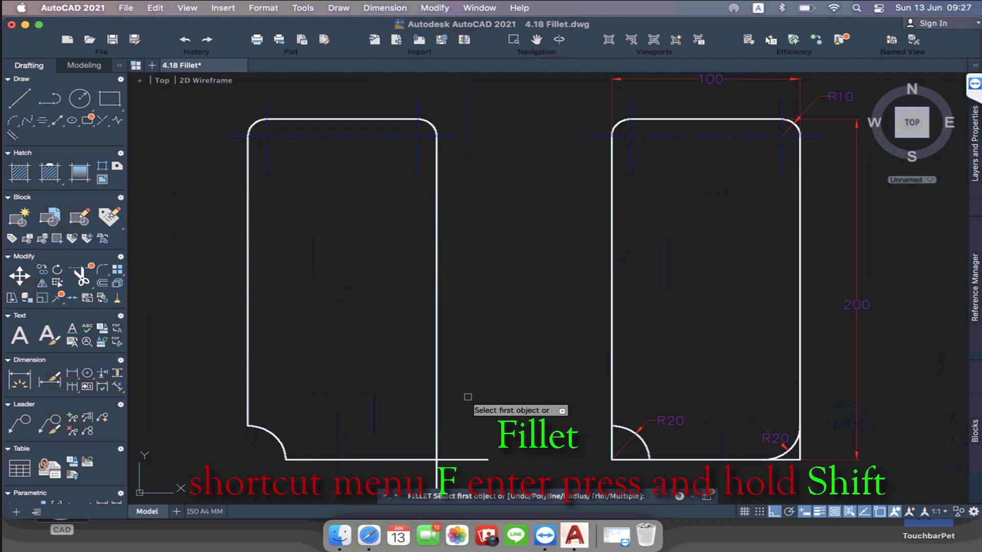
{"action": "left_click", "coordinate": [437, 423]}
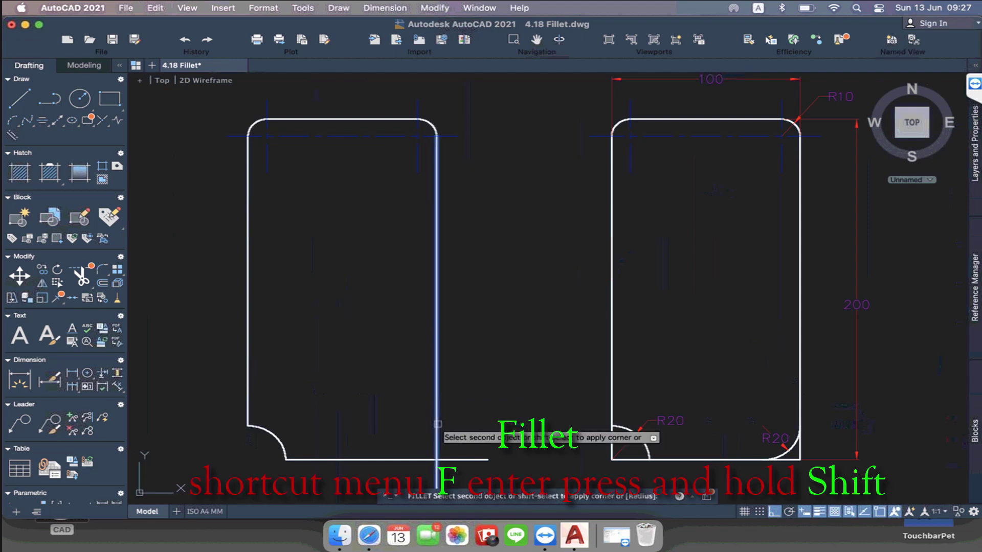
{"action": "left_click", "coordinate": [394, 459], "text": "shift"}
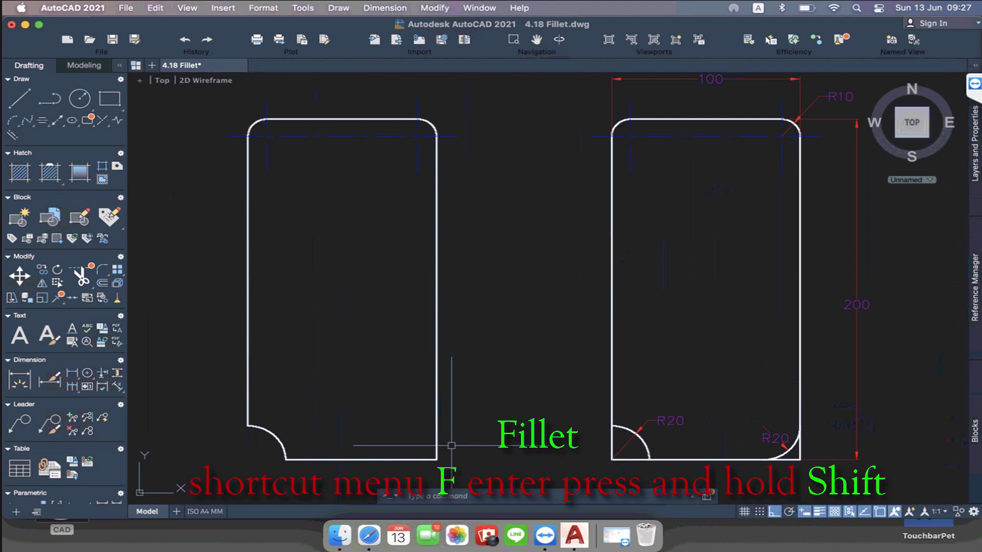
{"action": "middle_click_drag", "start_coordinate": [450, 446], "coordinate": [460, 441]}
- Fillet the left vertical edge to the bottom line as a sharp bottom-left corner
{"action": "type", "text": "f"}
{"action": "key", "text": "Return"}
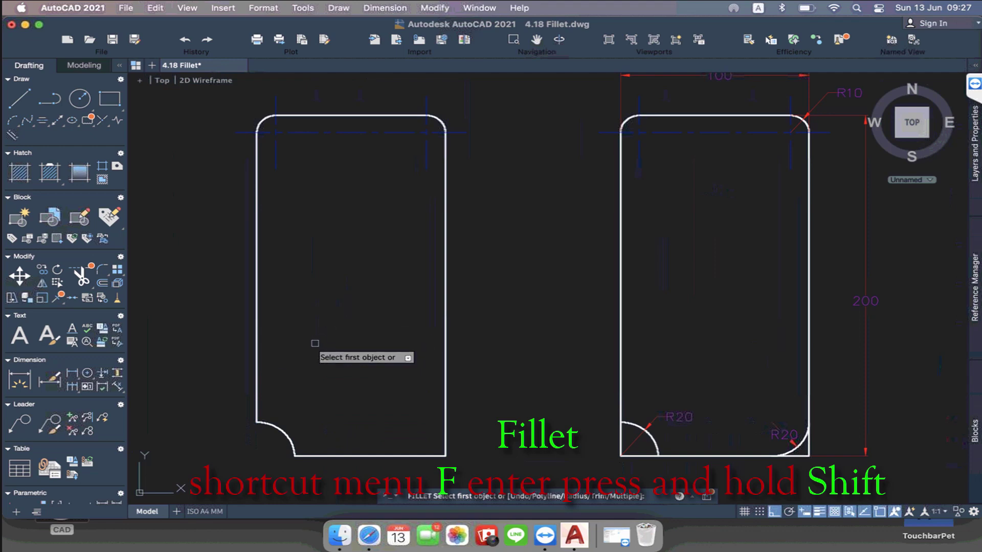
{"action": "left_click", "coordinate": [257, 368]}
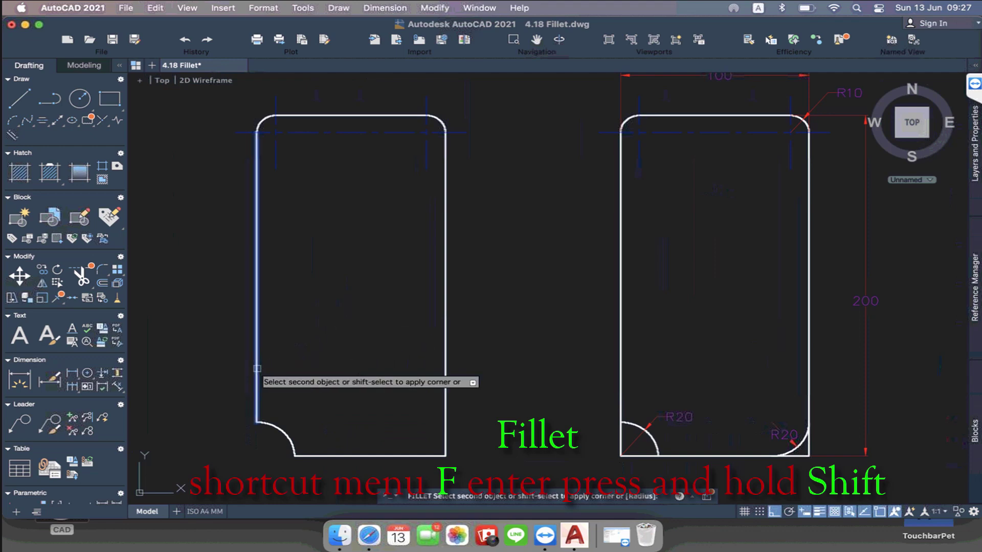
{"action": "left_click", "coordinate": [338, 455], "text": "shift"}
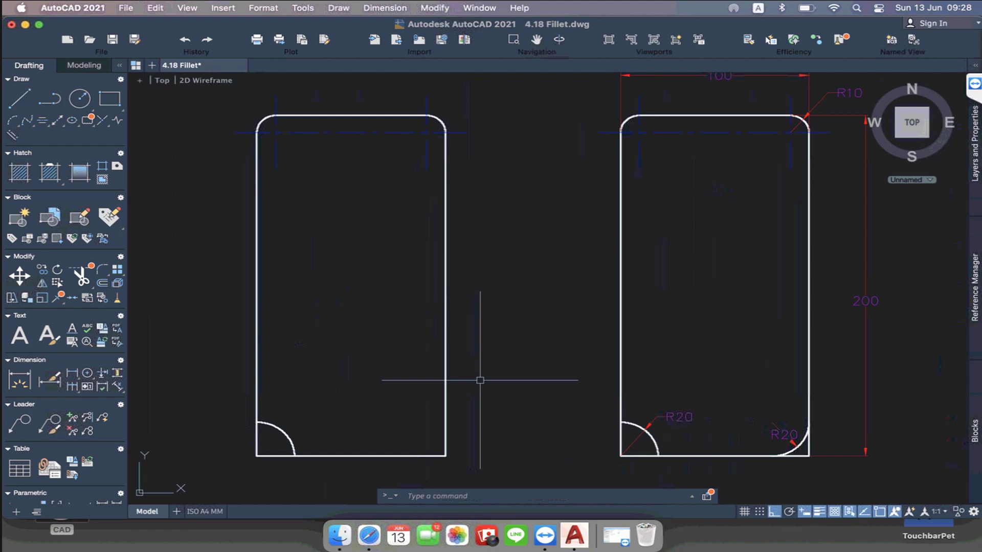
- Fillet the left rectangle's bottom-right corner with a radius of 20
{"action": "type", "text": "f"}
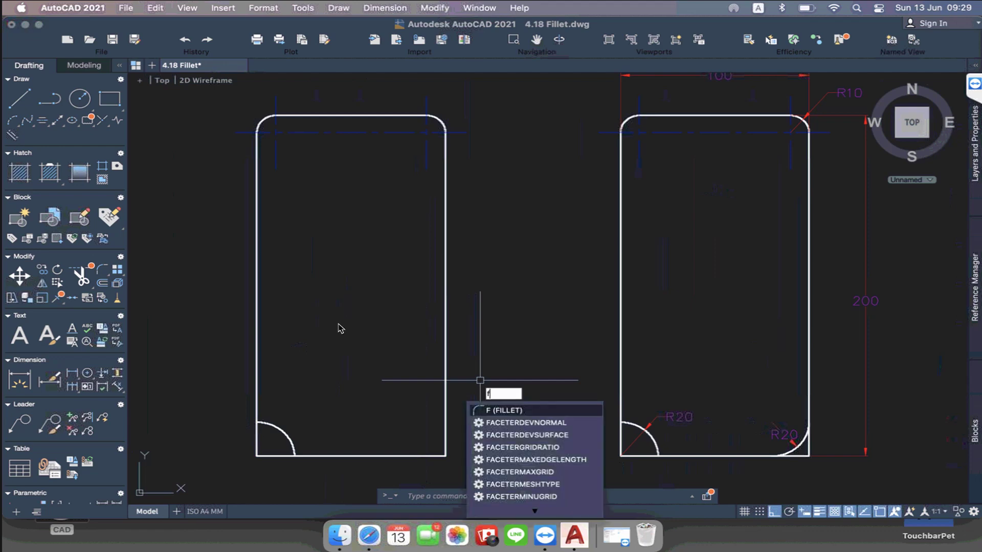
{"action": "key", "text": "Return"}
{"action": "type", "text": "r"}
{"action": "key", "text": "Return"}
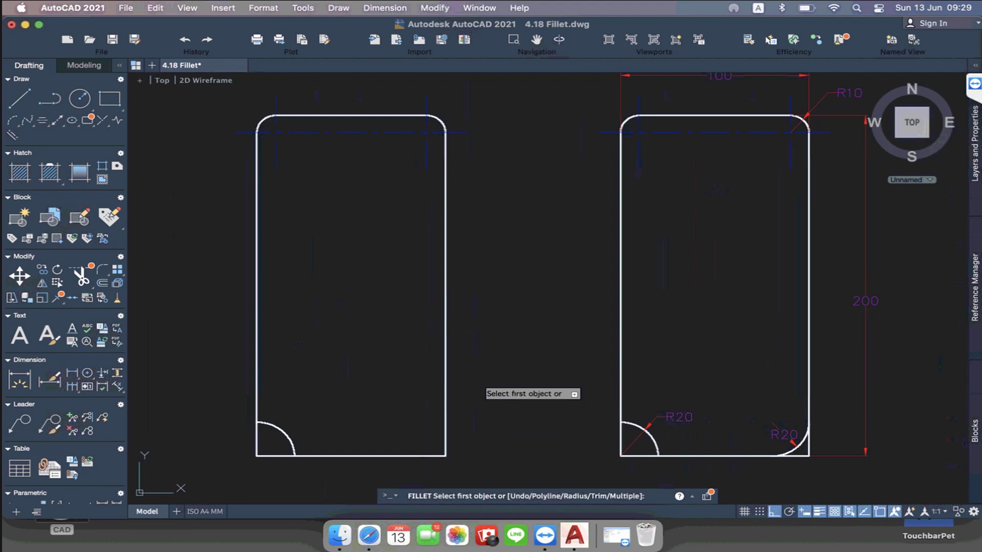
{"action": "type", "text": "20"}
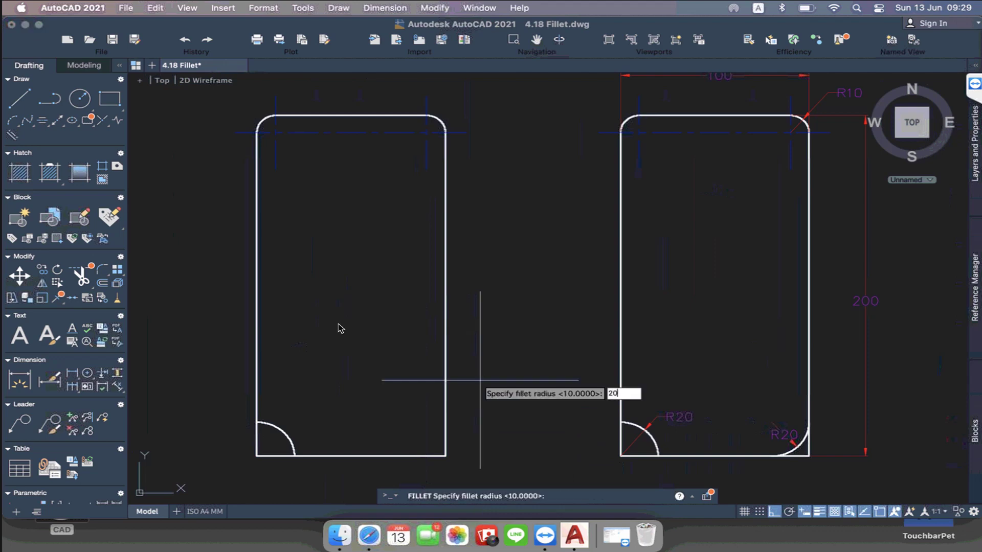
{"action": "key", "text": "Return"}
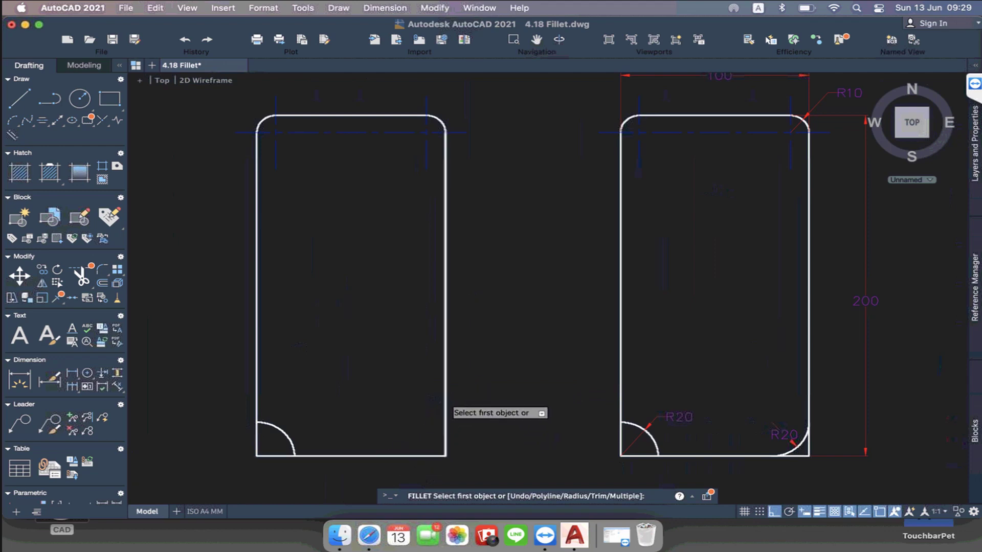
{"action": "scroll", "coordinate": [444, 403], "scroll_direction": "up", "scroll_amount": 1}
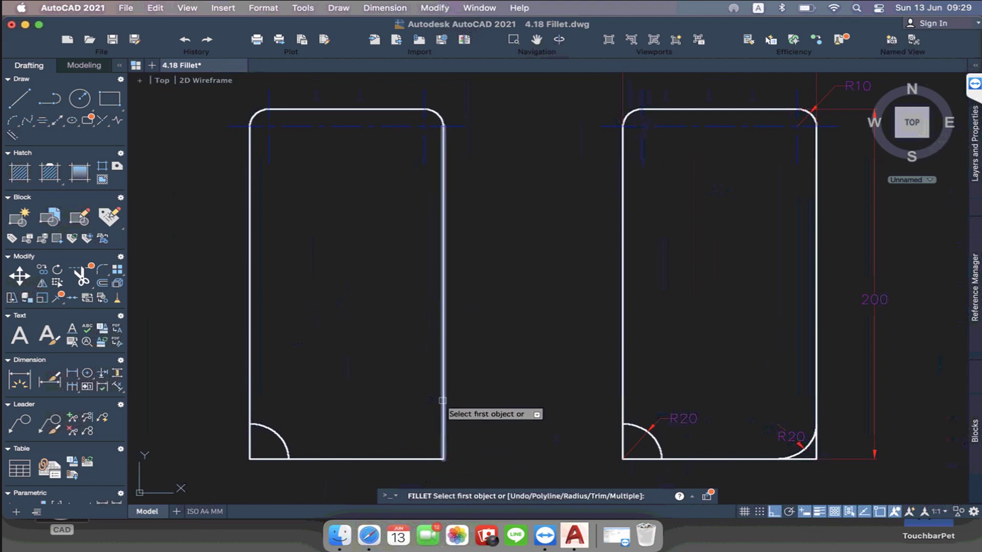
{"action": "left_click", "coordinate": [442, 404]}
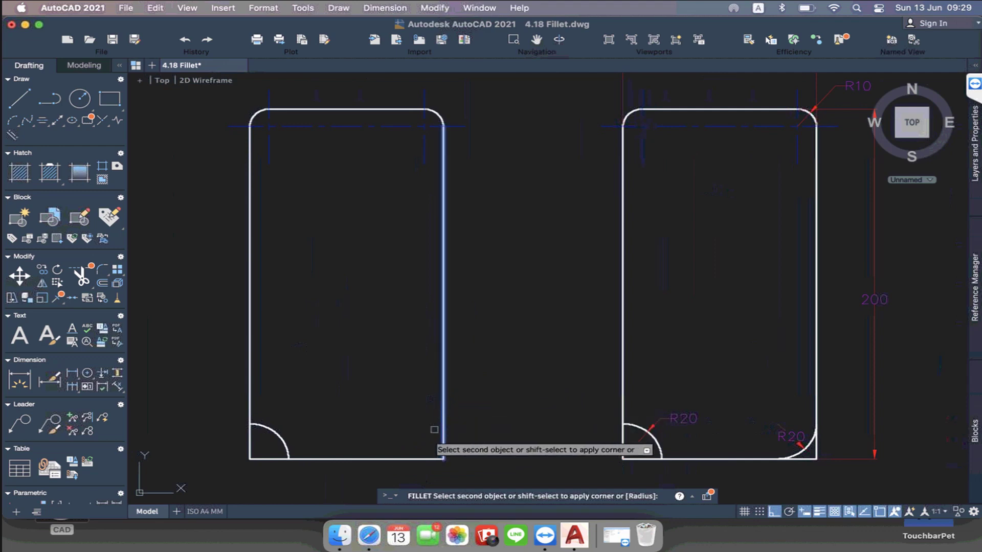
{"action": "left_click", "coordinate": [394, 459]}
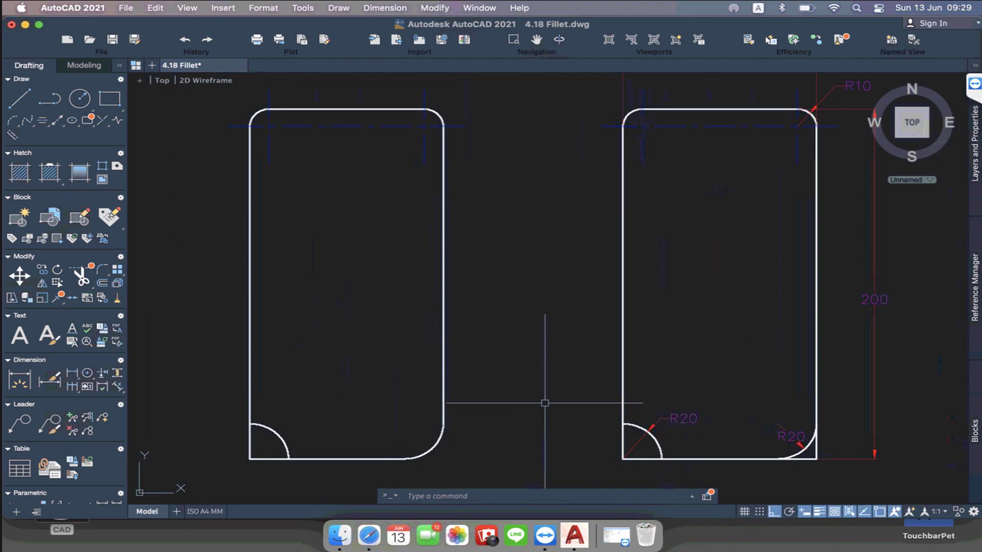
{"action": "scroll", "coordinate": [423, 399], "scroll_direction": "down", "scroll_amount": 1}
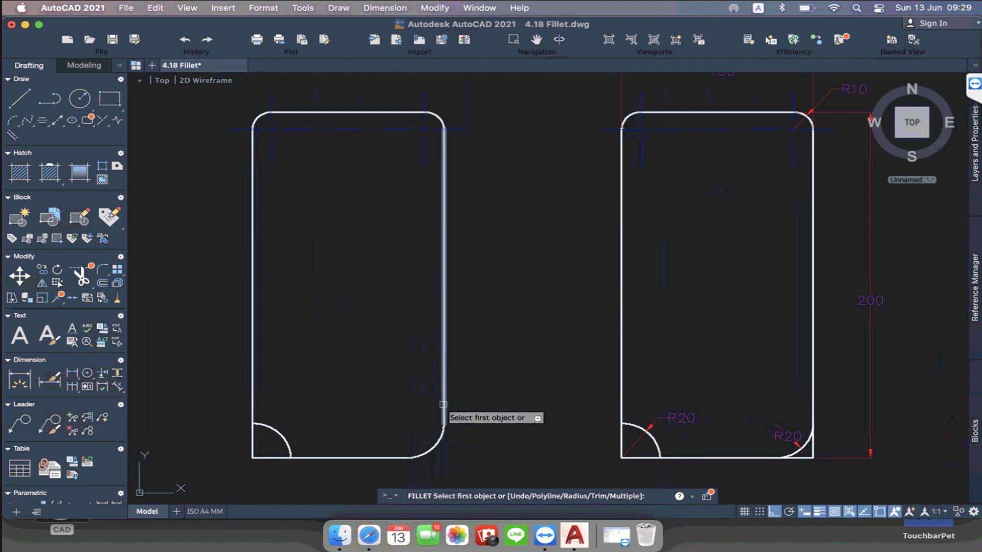
{"action": "left_click", "coordinate": [442, 404]}
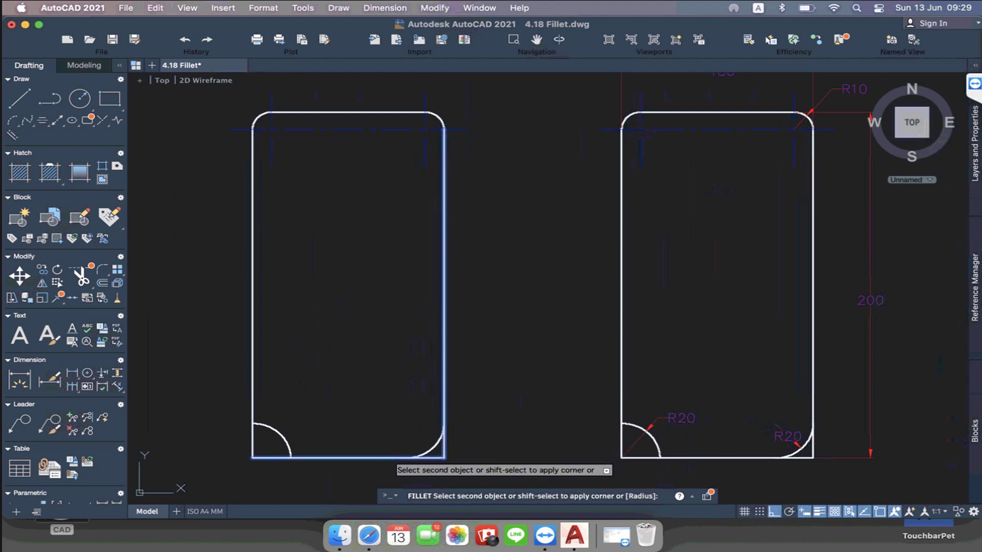
{"action": "left_click", "coordinate": [389, 457]}
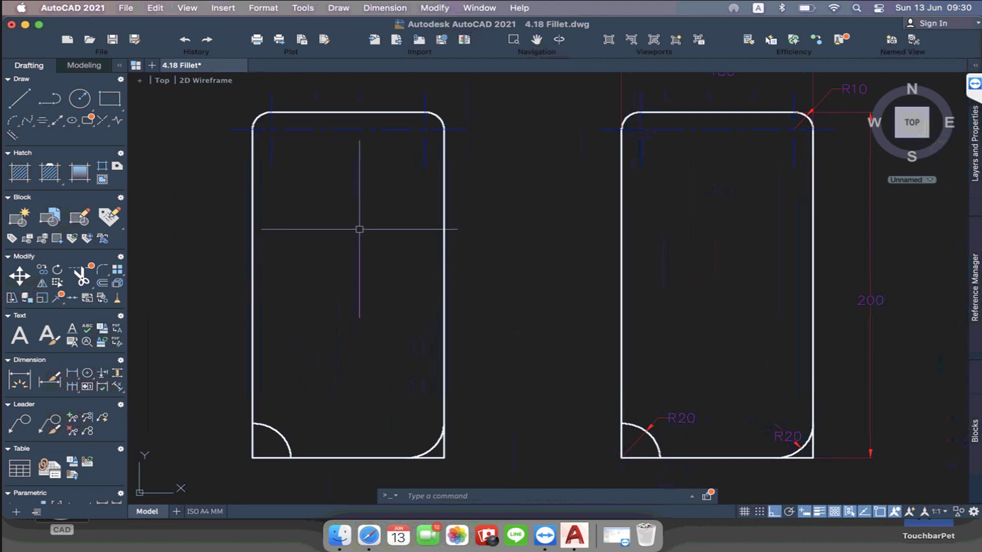
- Open the 4.19 Blend Curves.dwg drawing
{"action": "scroll", "coordinate": [395, 248], "scroll_direction": "up", "scroll_amount": 1}
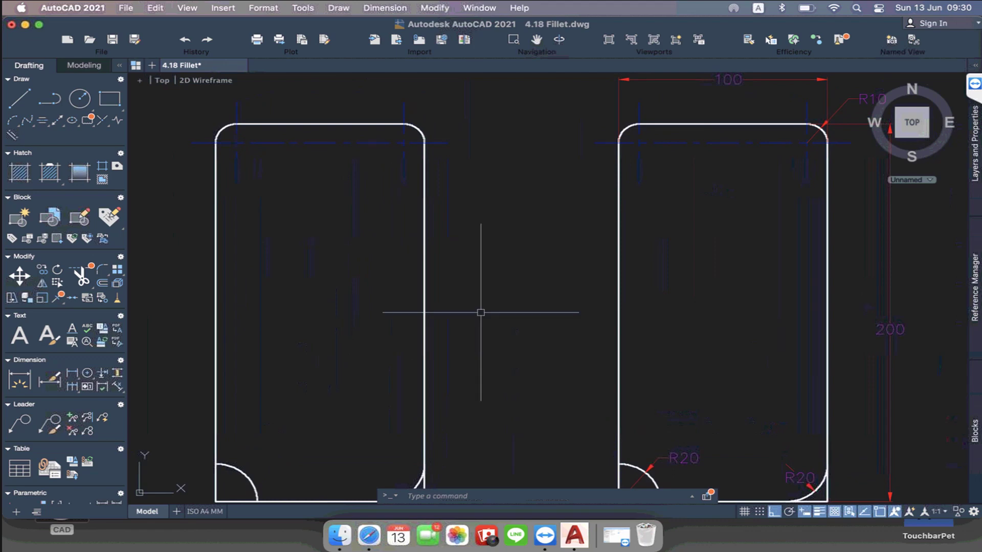
{"action": "left_click", "coordinate": [89, 40]}
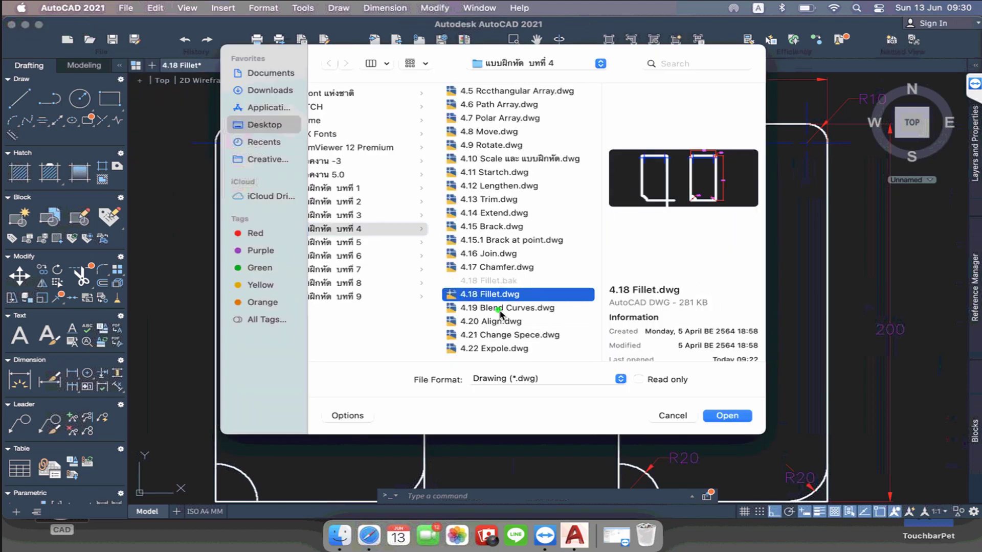
{"action": "left_click", "coordinate": [501, 310]}
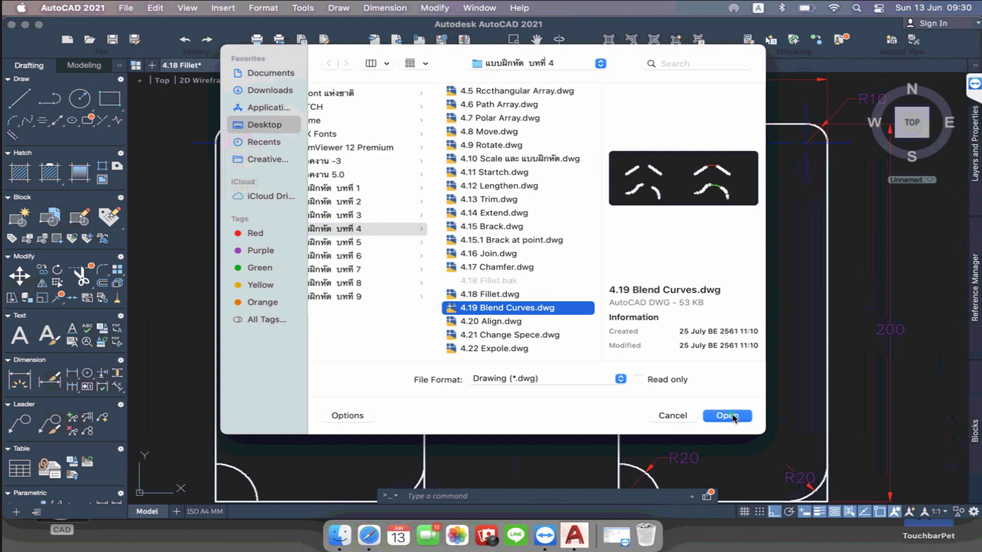
{"action": "left_click", "coordinate": [733, 418]}
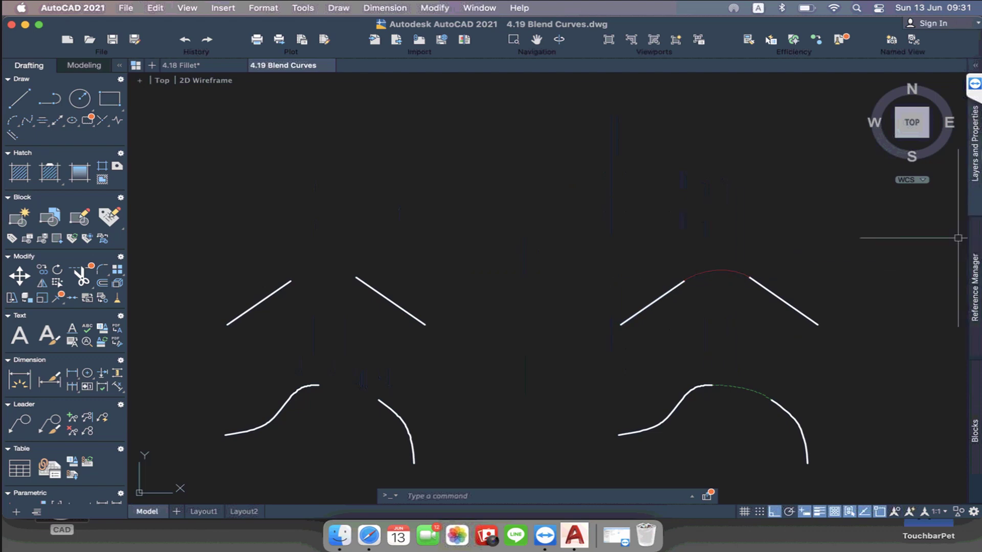
{"action": "left_click", "coordinate": [974, 144]}
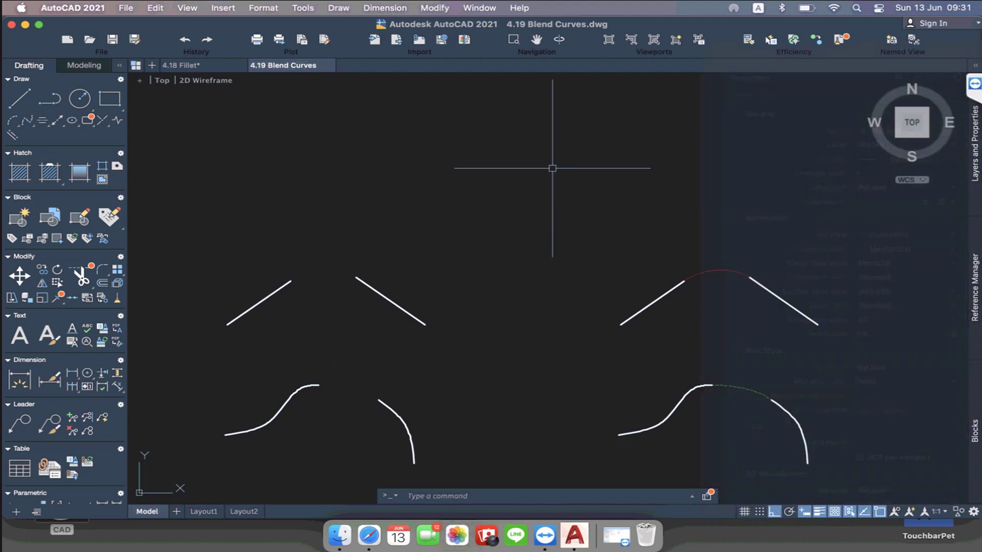
- Set Profile as the current layer in the LA layer palette, then close the palette
{"action": "type", "text": "l"}
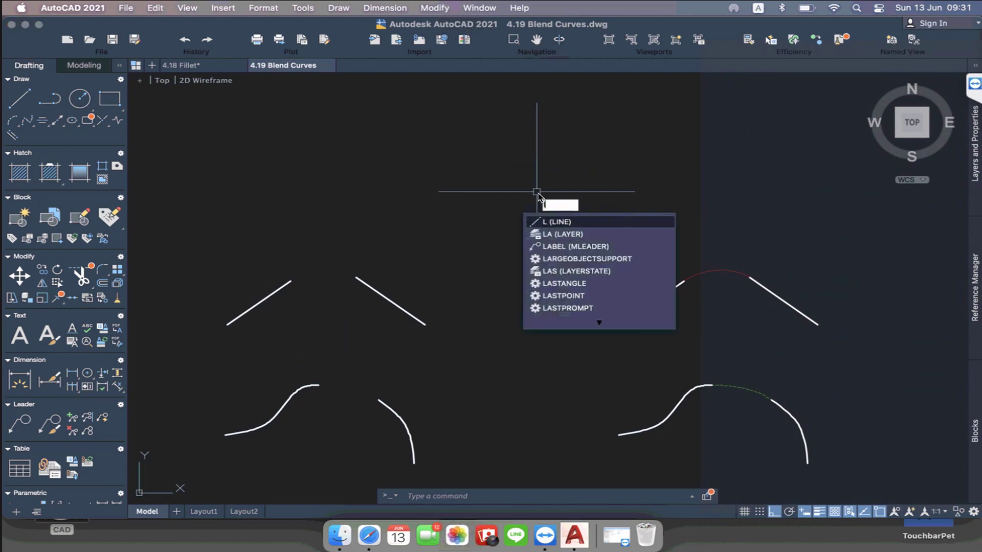
{"action": "type", "text": "a"}
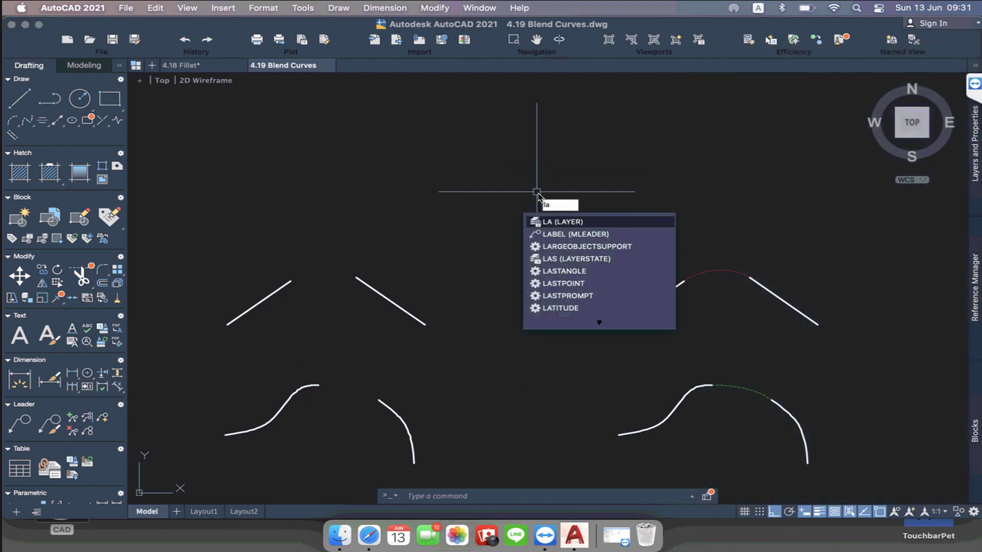
{"action": "key", "text": "Return"}
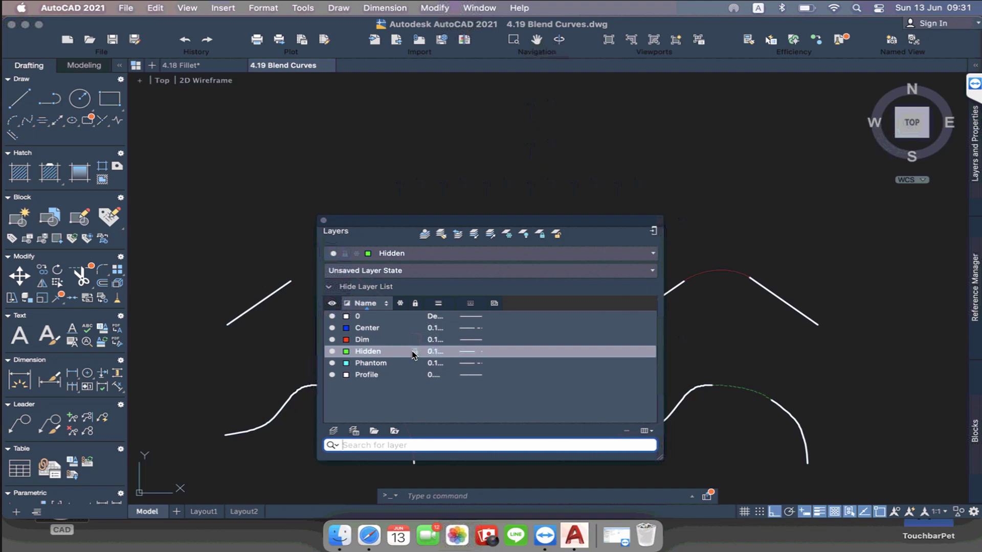
{"action": "left_click", "coordinate": [366, 378]}
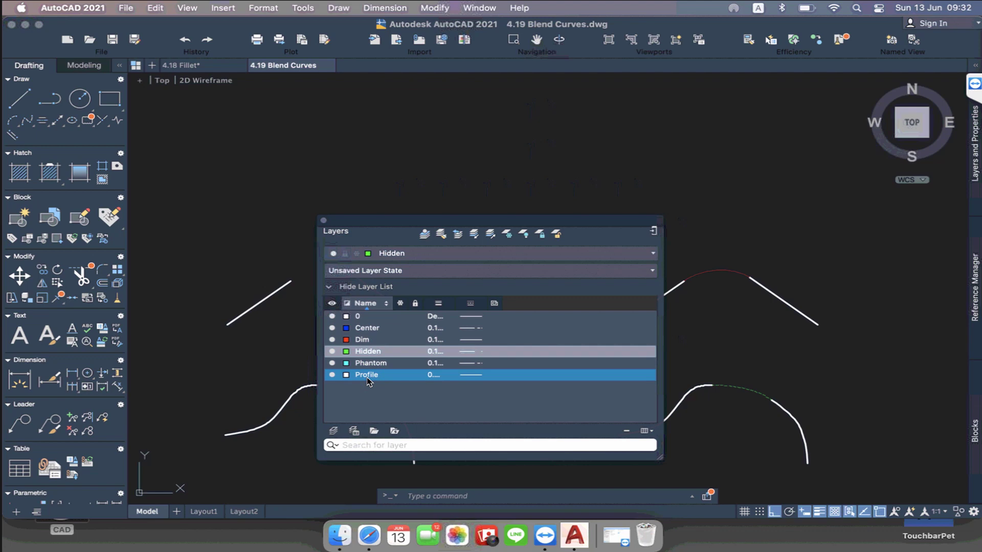
{"action": "double_click", "coordinate": [366, 378]}
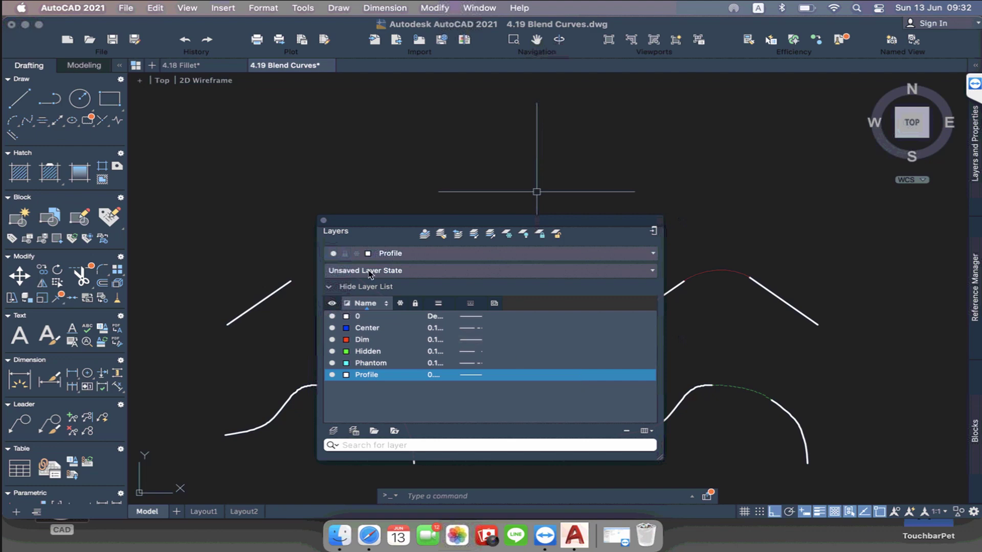
{"action": "left_click", "coordinate": [325, 221]}
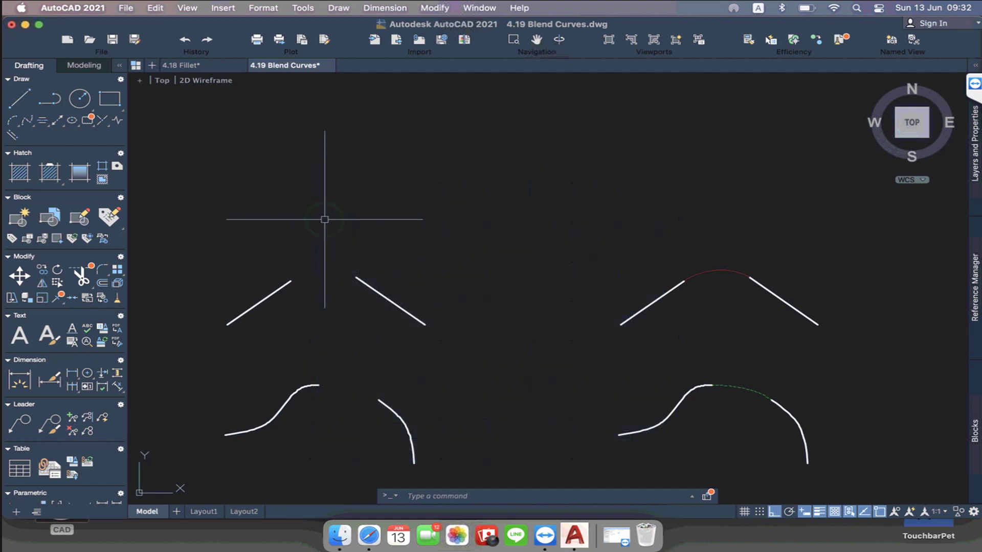
{"action": "left_click", "coordinate": [974, 139]}
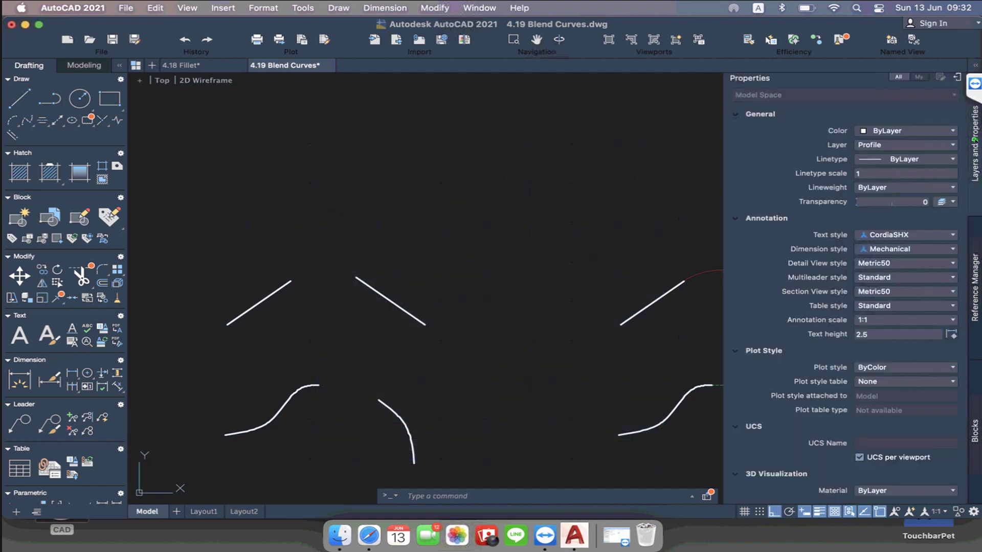
{"action": "left_click", "coordinate": [944, 130]}
{"action": "left_click", "coordinate": [944, 131]}
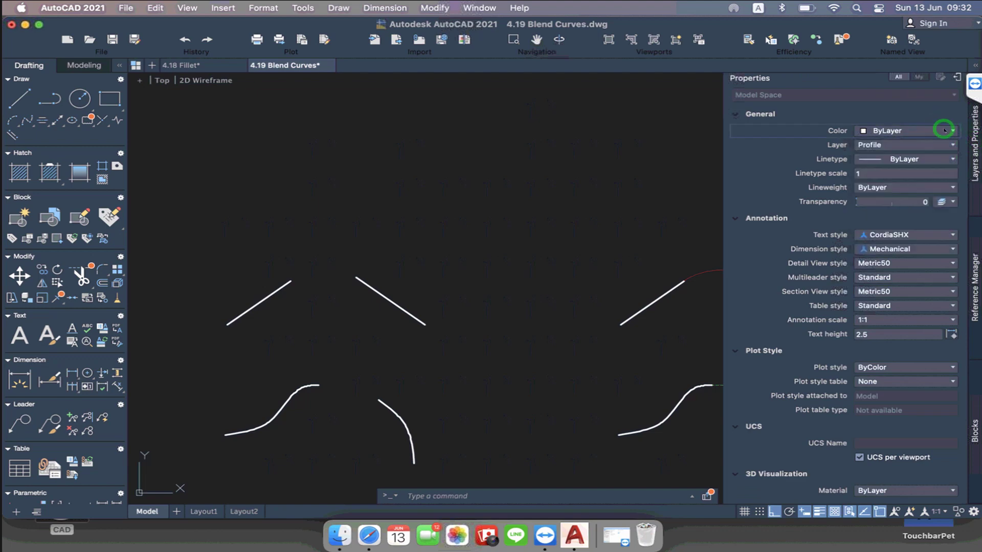
{"action": "left_click", "coordinate": [945, 149]}
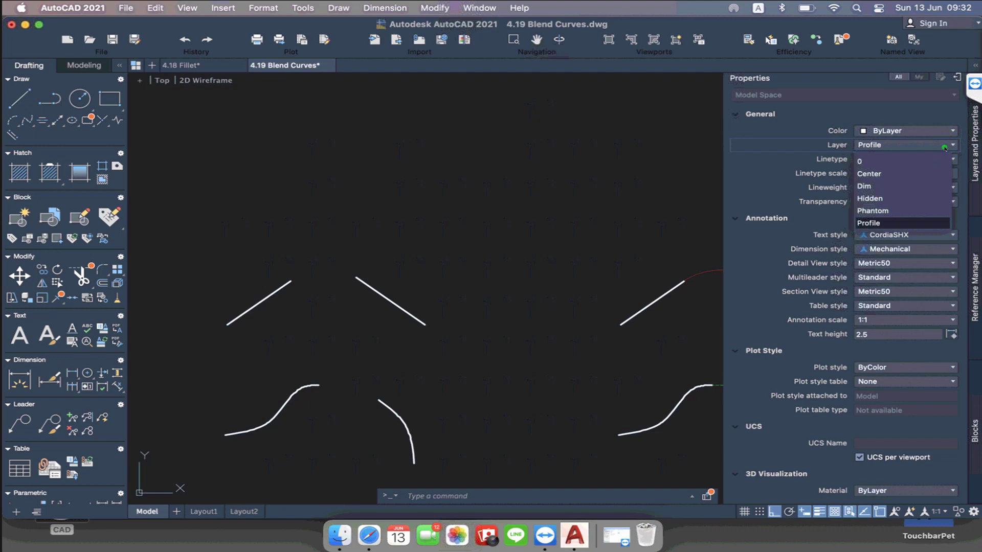
{"action": "left_click", "coordinate": [945, 148]}
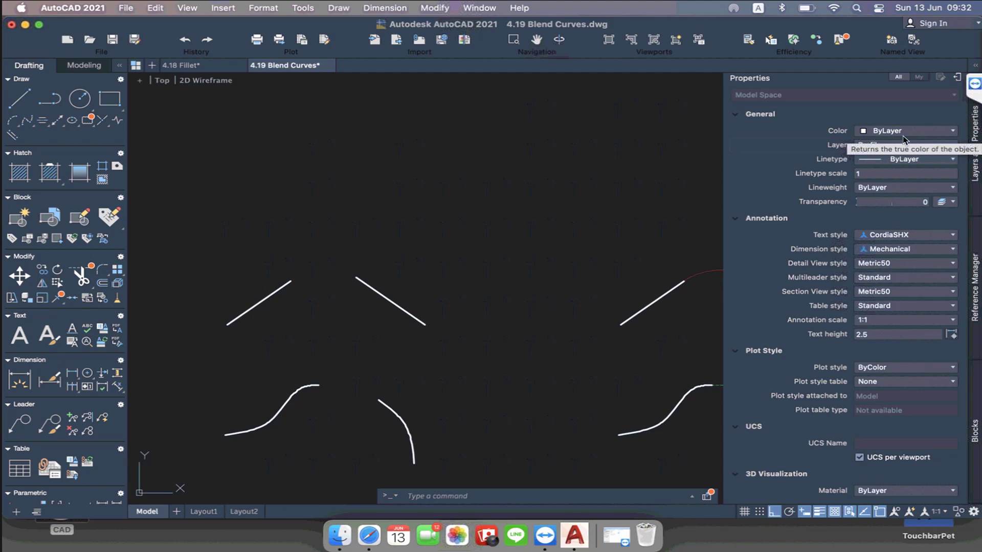
{"action": "left_click", "coordinate": [622, 169]}
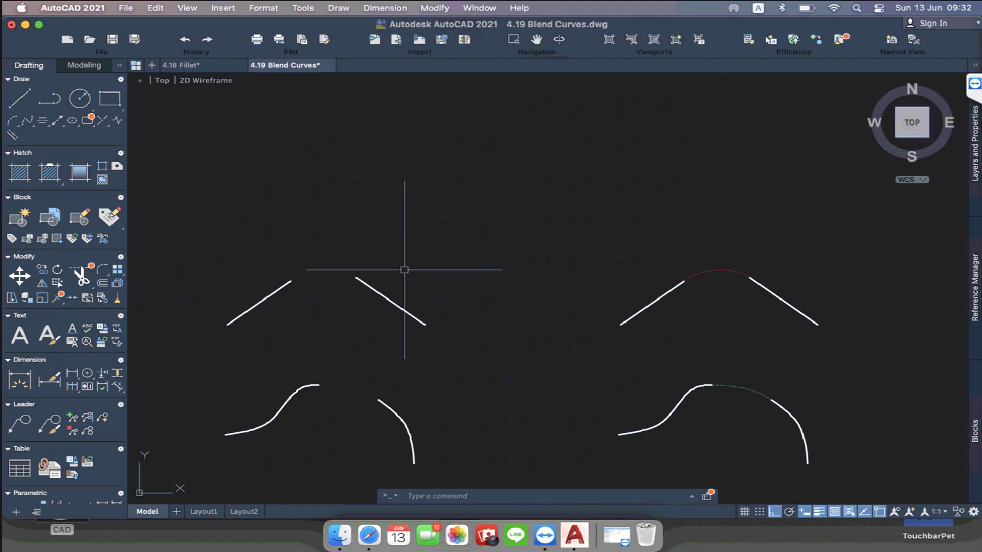
- Connect the upper-left line pair with a BLEND curve from the left line to the right
{"action": "type", "text": "ble"}
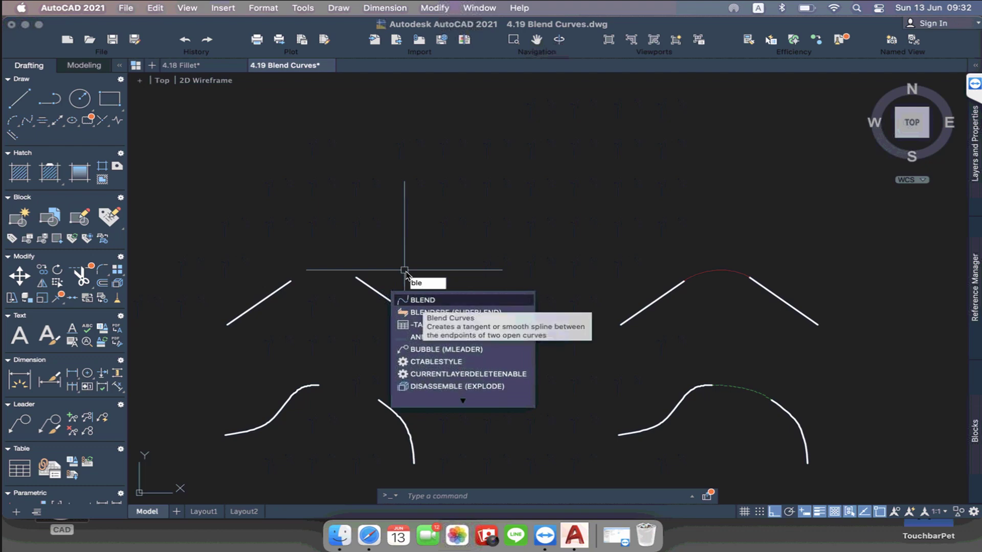
{"action": "left_click", "coordinate": [422, 300]}
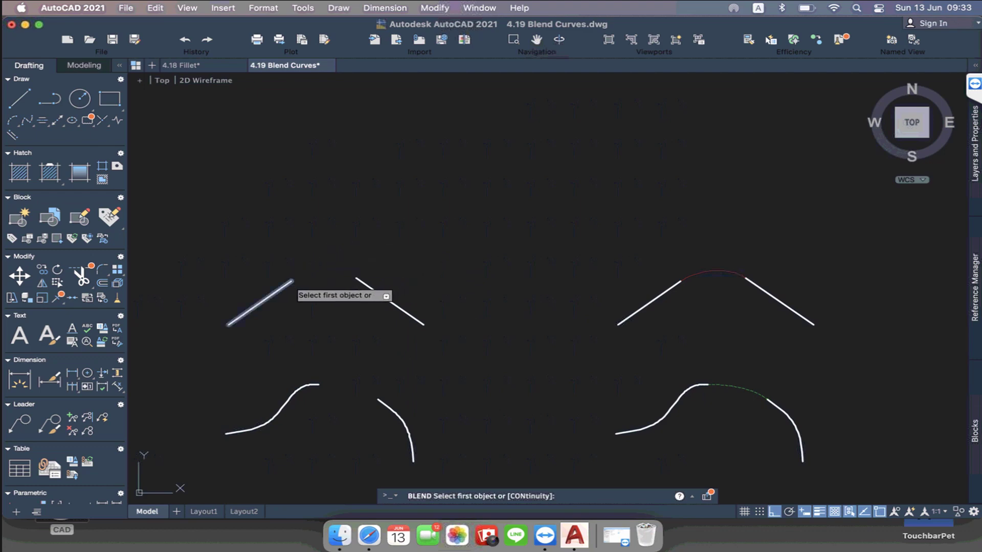
{"action": "right_click", "coordinate": [291, 281]}
{"action": "left_click", "coordinate": [408, 276]}
{"action": "scroll", "coordinate": [328, 296], "scroll_direction": "up", "scroll_amount": 1}
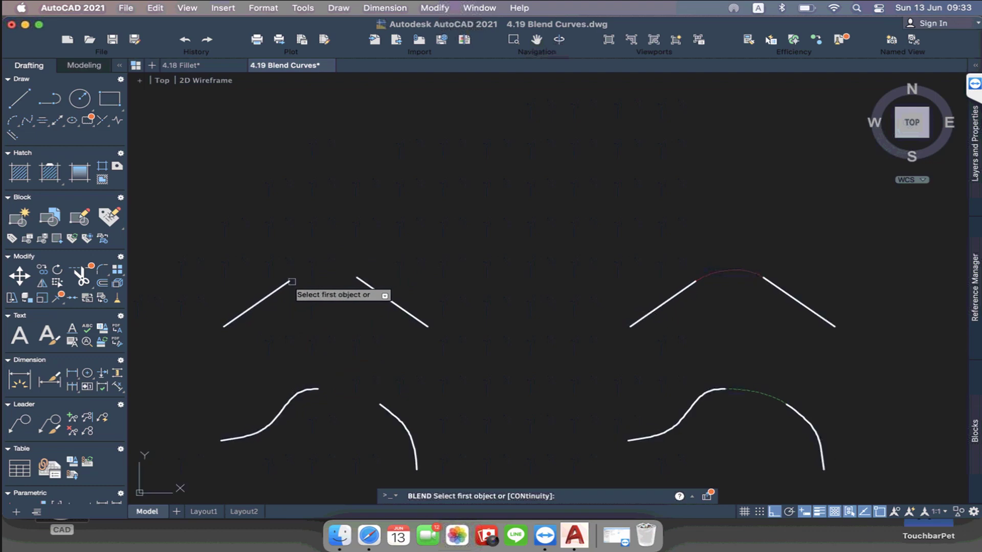
{"action": "left_click", "coordinate": [288, 283]}
{"action": "left_click", "coordinate": [364, 284]}
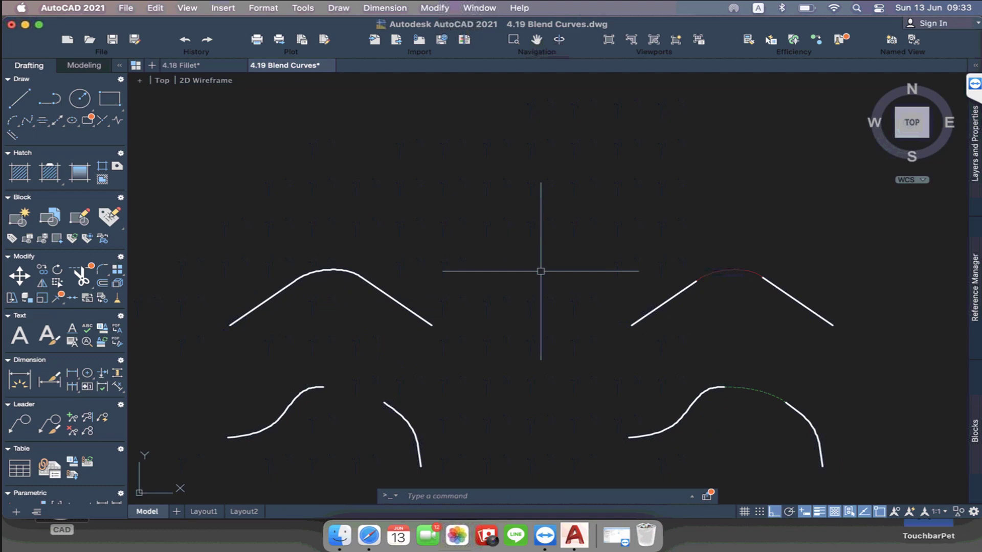
{"action": "scroll", "coordinate": [540, 271], "scroll_direction": "up", "scroll_amount": 1}
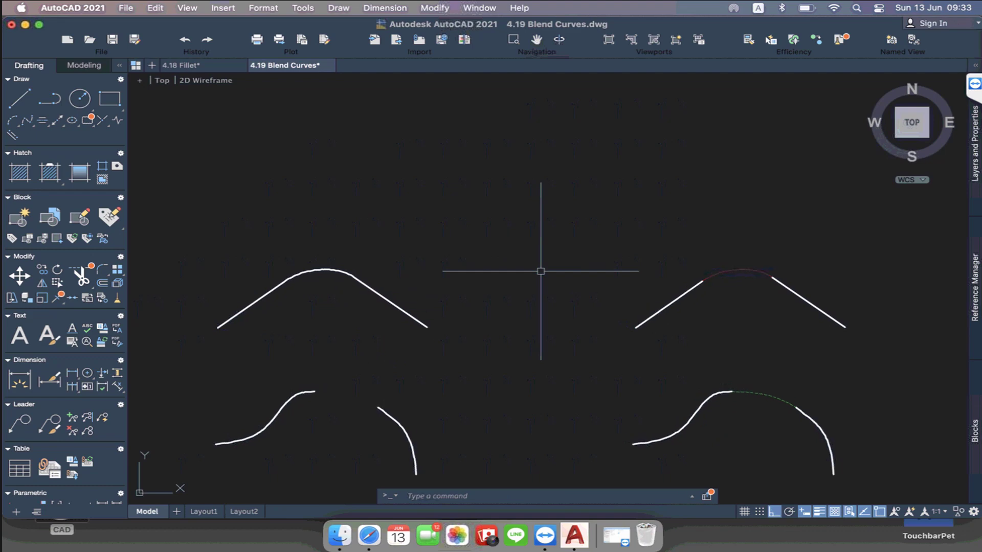
{"action": "key", "text": "super+z"}
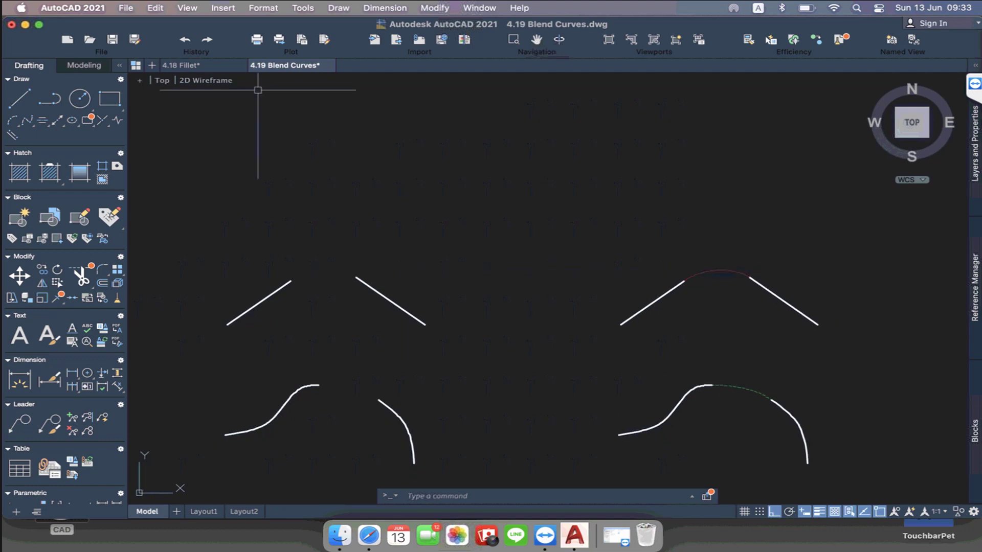
{"action": "type", "text": "ble"}
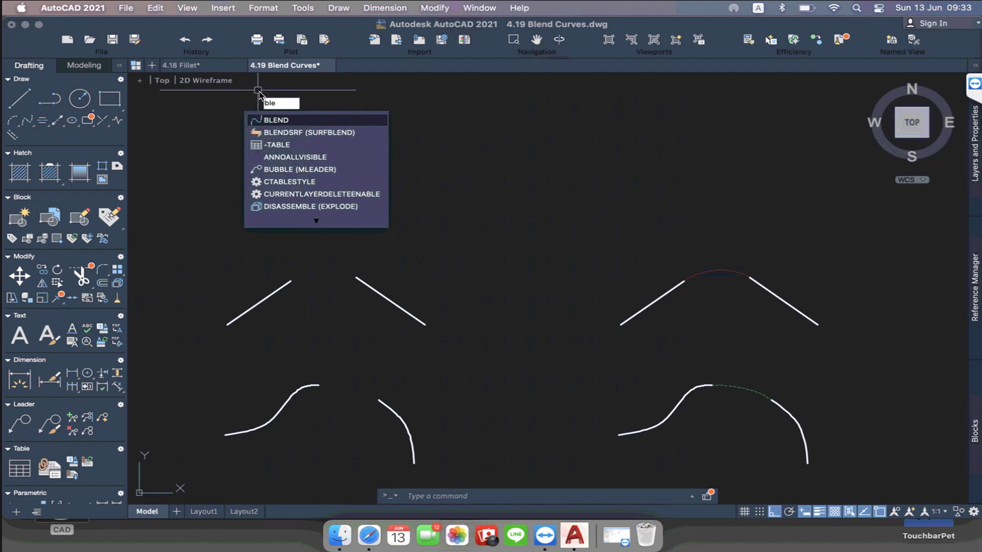
{"action": "left_click", "coordinate": [276, 120]}
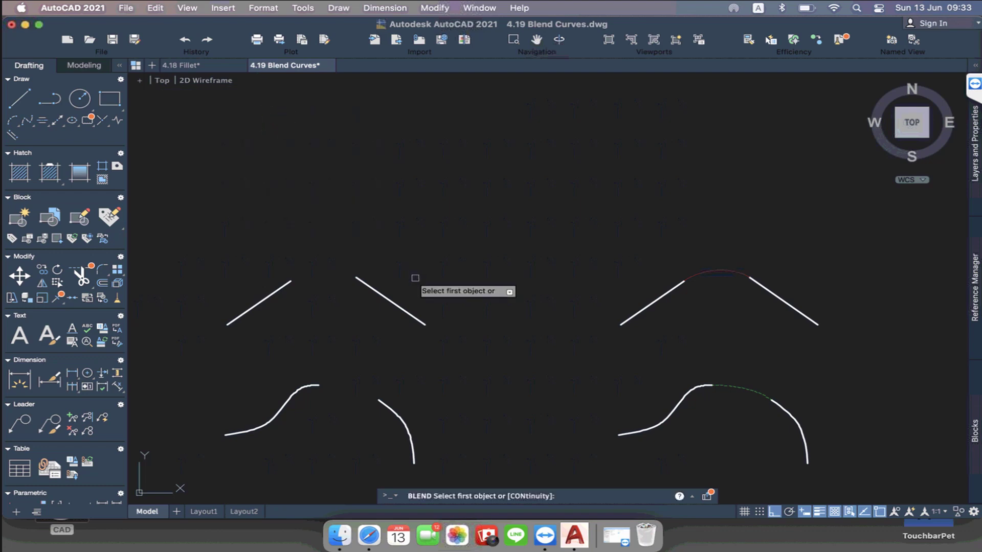
{"action": "left_click", "coordinate": [417, 320]}
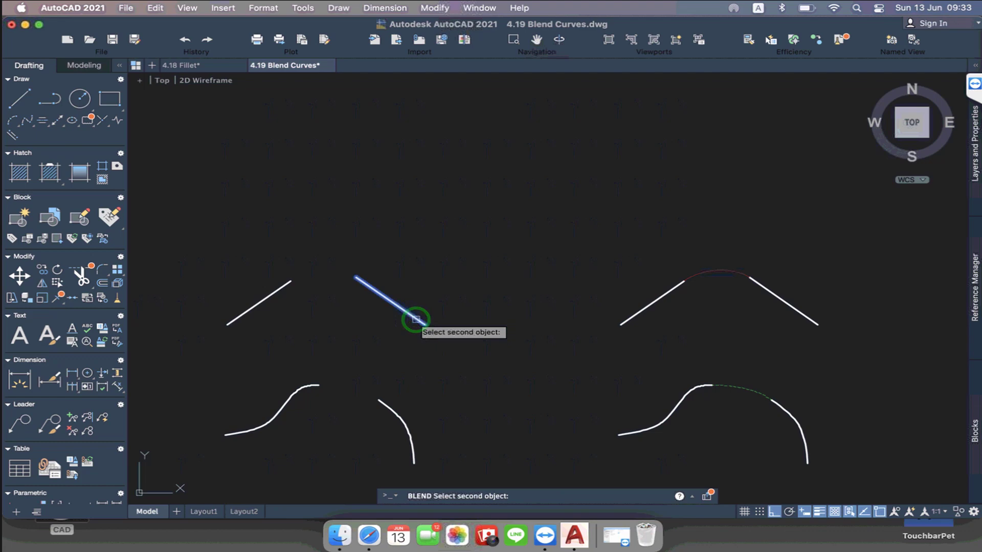
{"action": "left_click", "coordinate": [285, 284]}
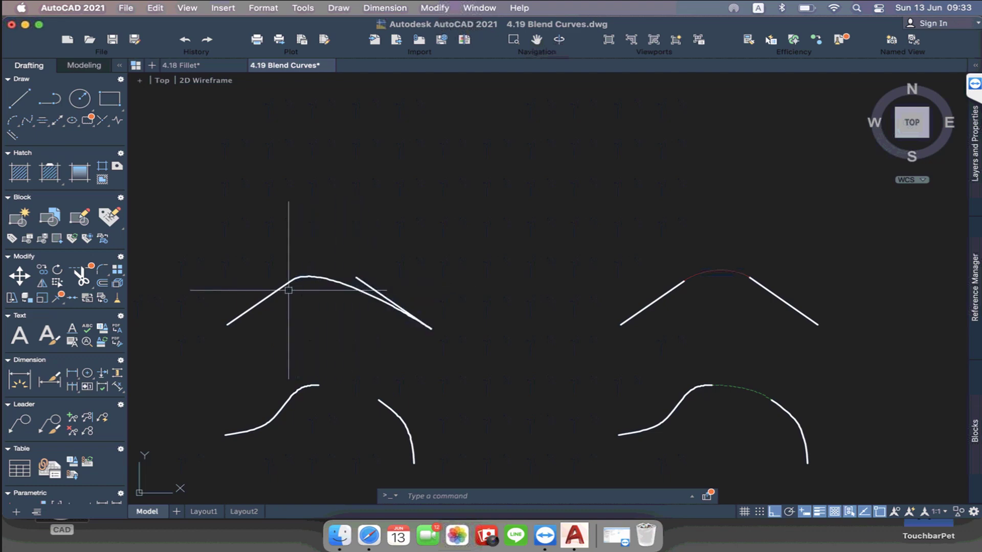
{"action": "key", "text": "super+z"}
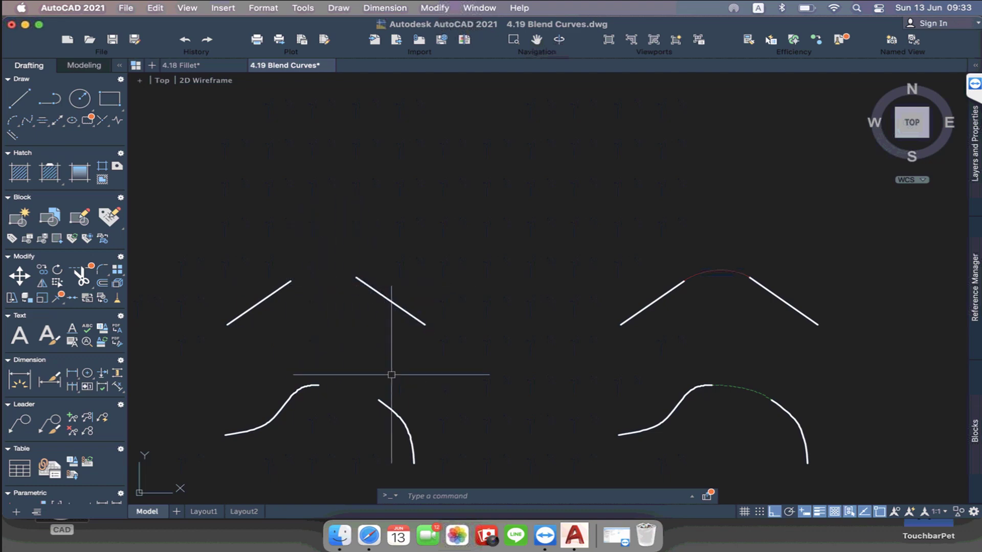
{"action": "middle_click_drag", "start_coordinate": [500, 292], "coordinate": [505, 262]}
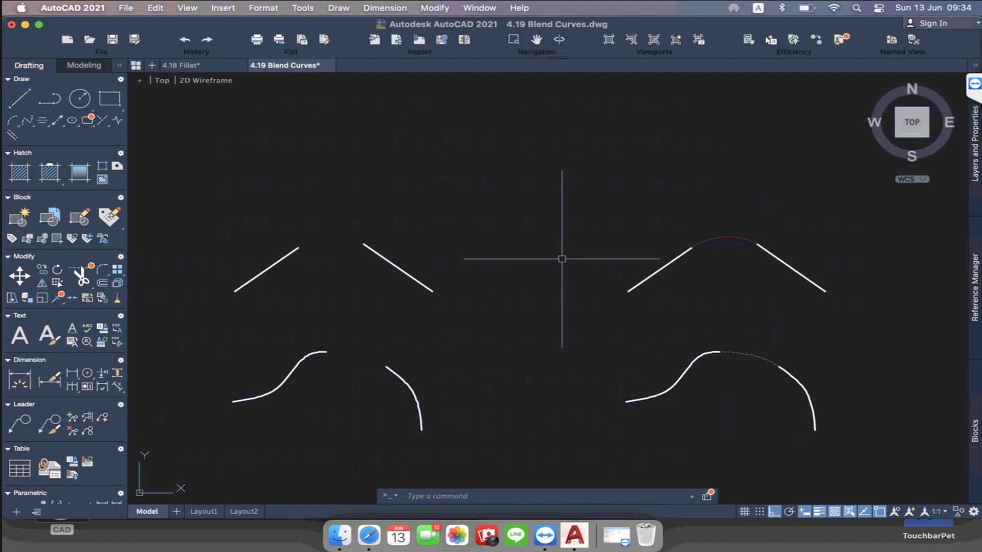
- Open the 4.20 Align.dwg drawing
{"action": "left_click", "coordinate": [92, 40]}
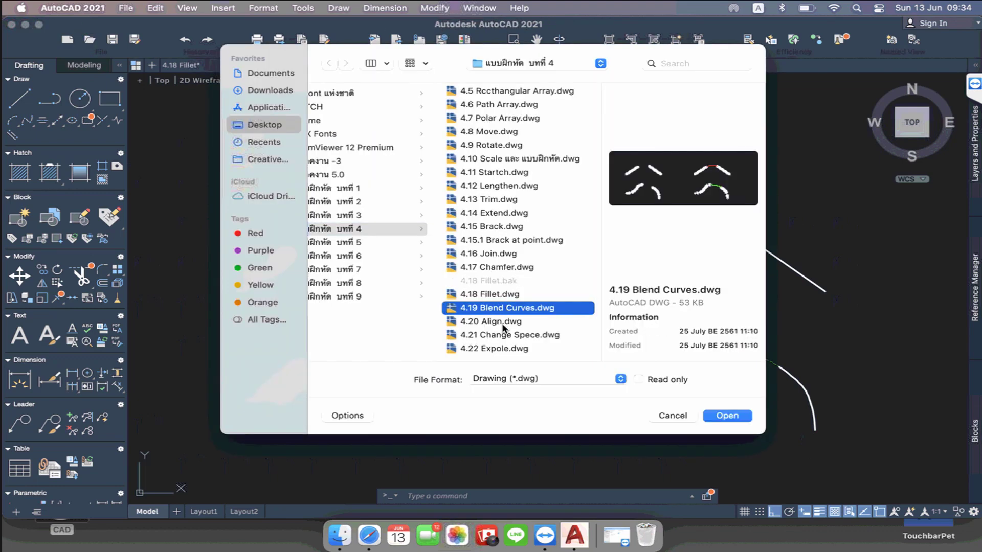
{"action": "left_click", "coordinate": [503, 323]}
{"action": "left_click", "coordinate": [736, 416]}
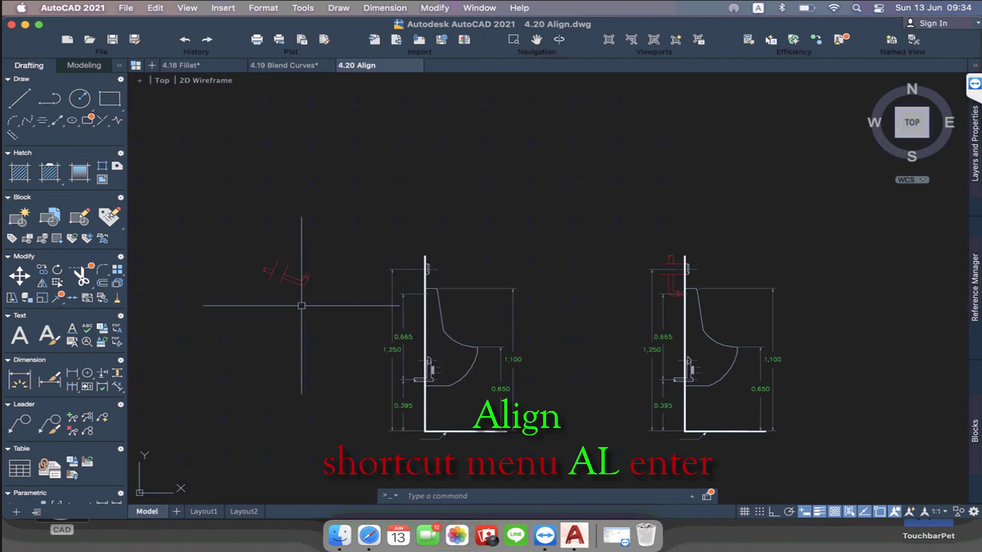
{"action": "scroll", "coordinate": [287, 279], "scroll_direction": "up", "scroll_amount": 3}
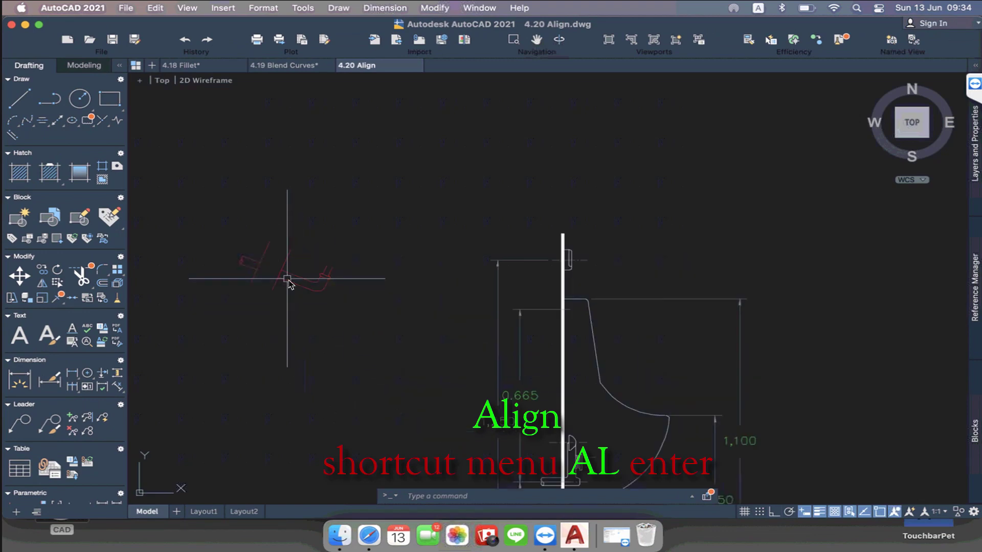
{"action": "middle_click_drag", "start_coordinate": [287, 279], "coordinate": [282, 276]}
{"action": "scroll", "coordinate": [282, 276], "scroll_direction": "down", "scroll_amount": 3}
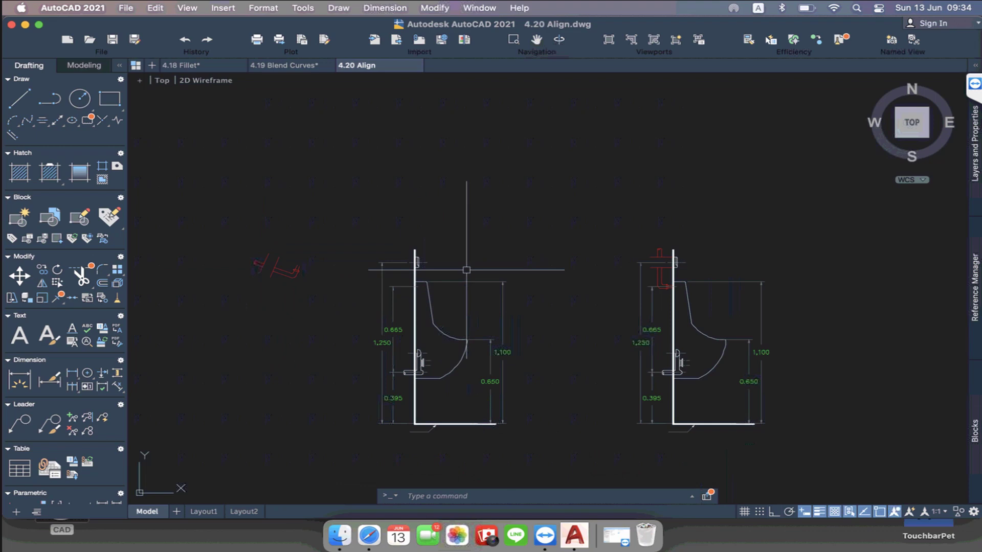
{"action": "scroll", "coordinate": [728, 280], "scroll_direction": "up", "scroll_amount": 5}
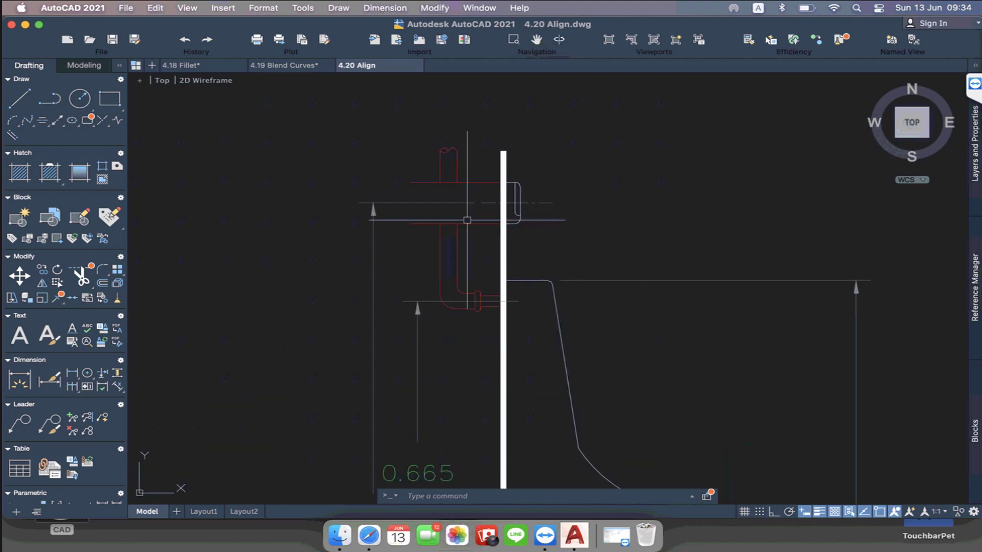
{"action": "middle_click_drag", "start_coordinate": [471, 220], "coordinate": [516, 228]}
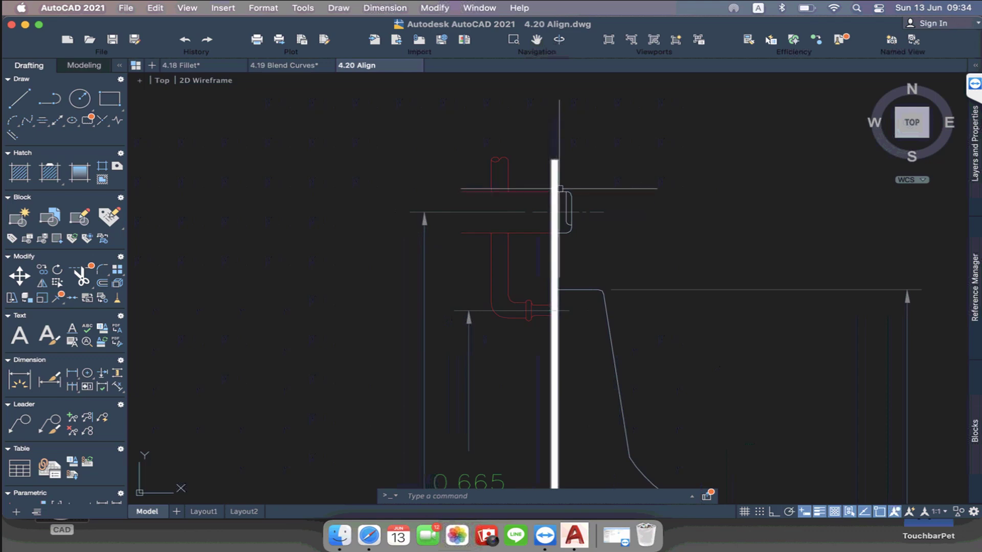
{"action": "scroll", "coordinate": [573, 208], "scroll_direction": "down", "scroll_amount": 5}
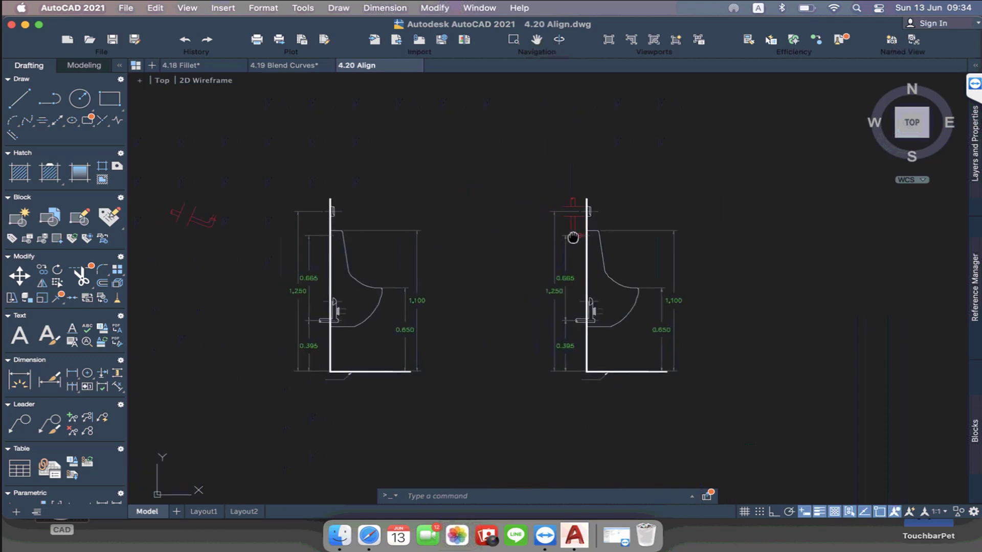
{"action": "middle_click_drag", "start_coordinate": [595, 238], "coordinate": [650, 241]}
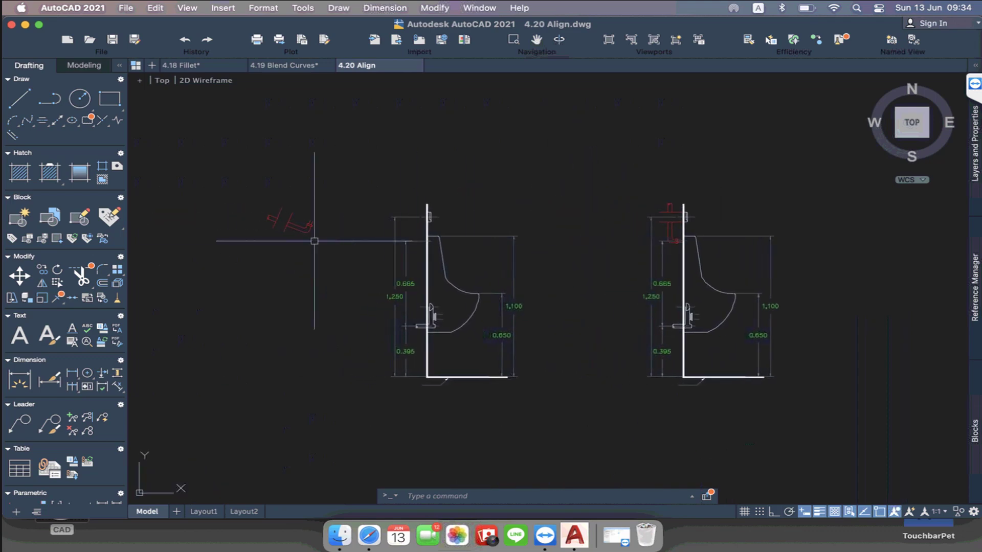
{"action": "scroll", "coordinate": [282, 222], "scroll_direction": "up", "scroll_amount": 3}
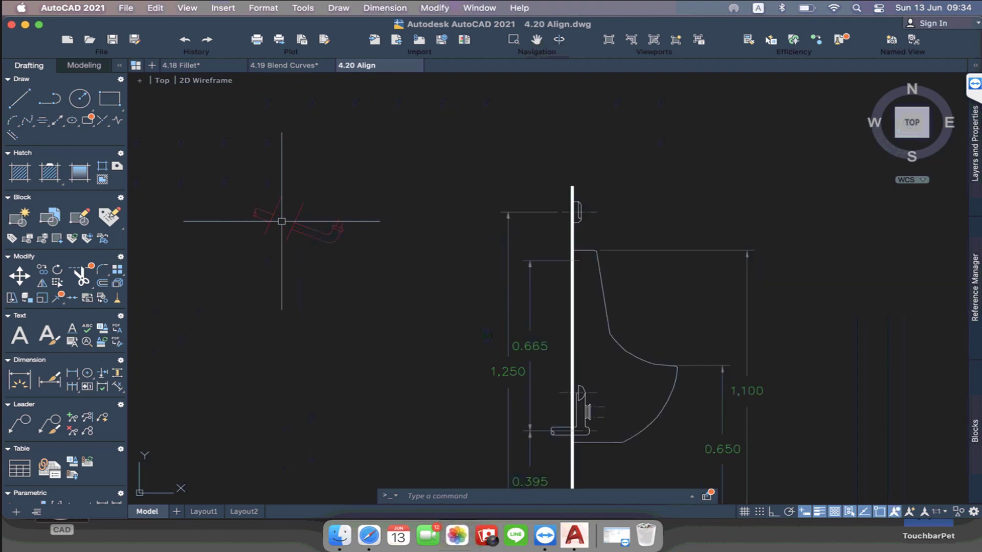
{"action": "scroll", "coordinate": [282, 221], "scroll_direction": "down", "scroll_amount": 3}
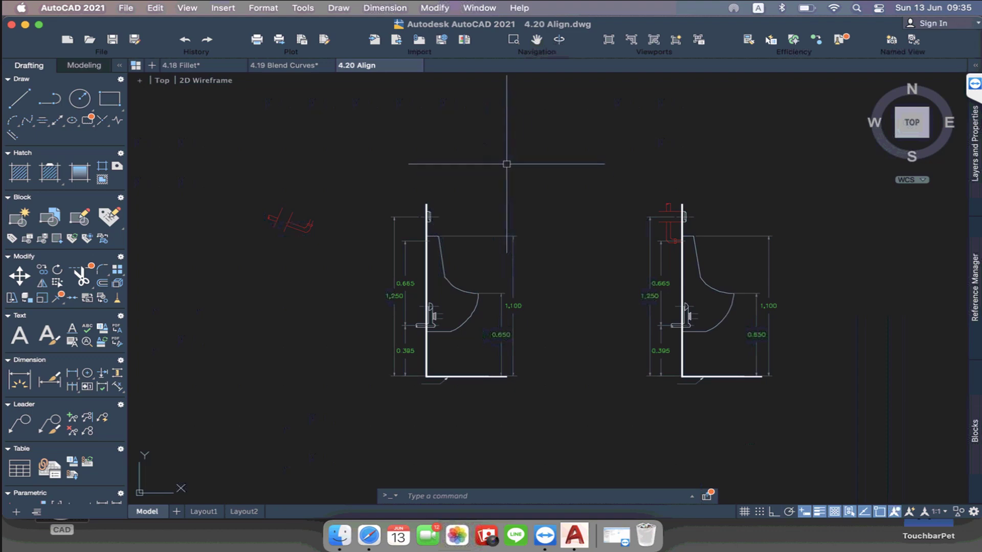
- Start then cancel the AL command, and find Align under Modify > 3D Operations
{"action": "type", "text": "al"}
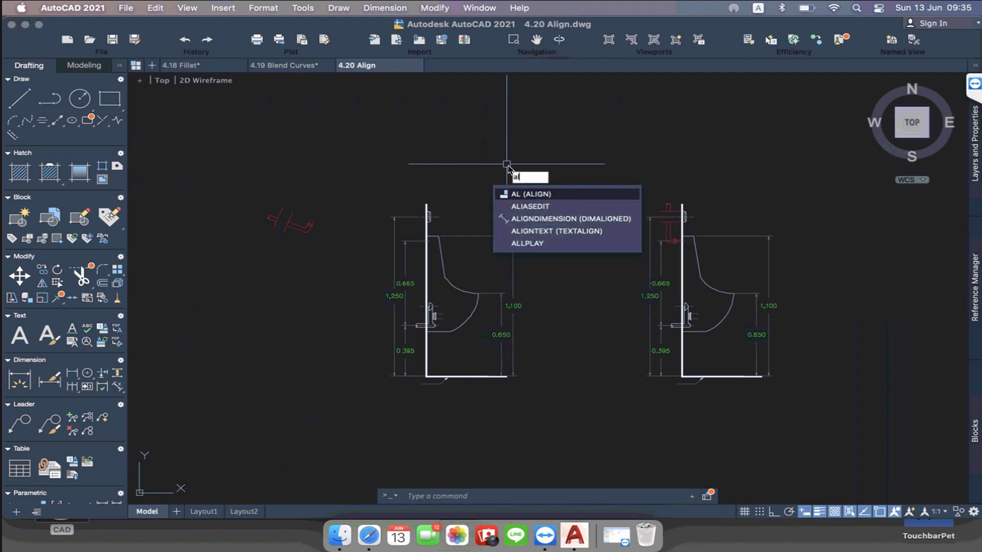
{"action": "key", "text": "Return"}
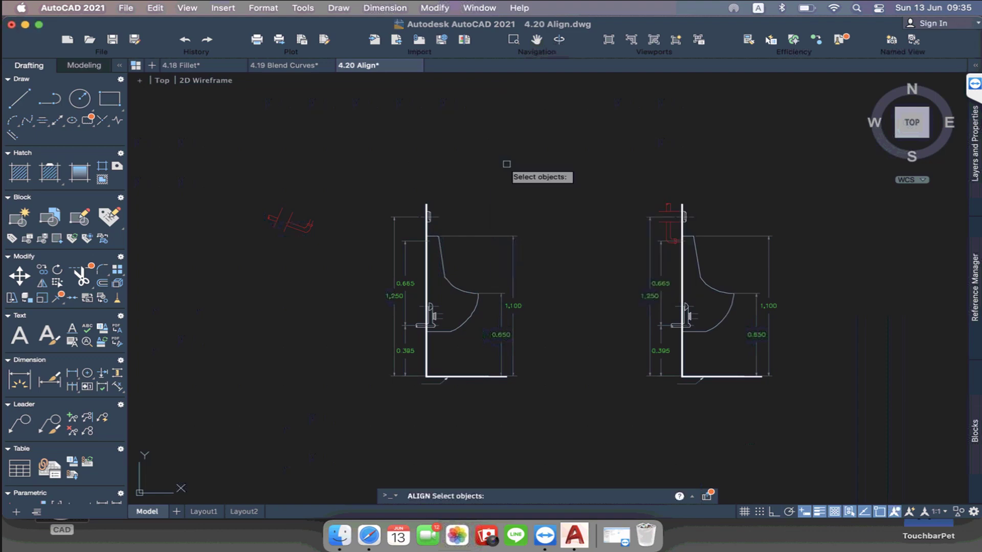
{"action": "key", "text": "Escape"}
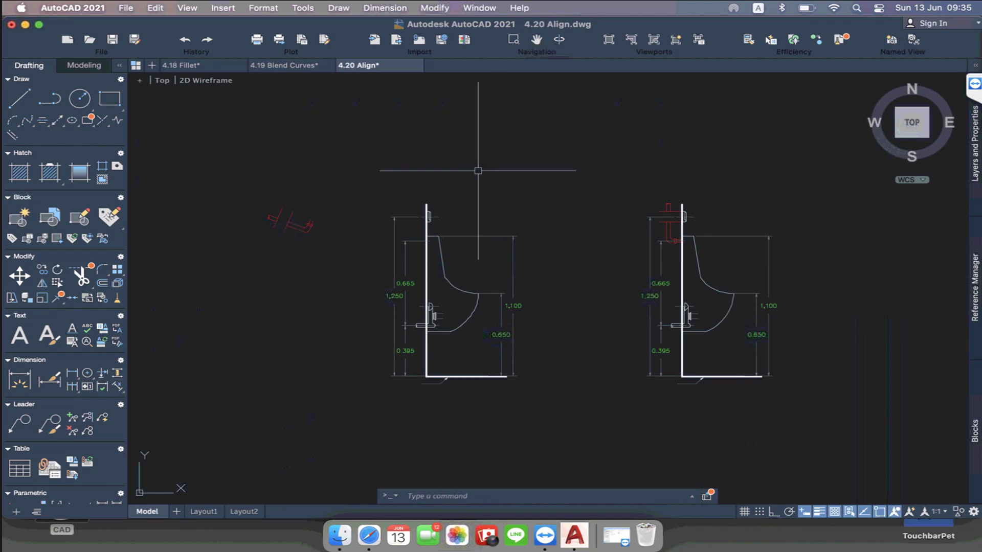
{"action": "left_click", "coordinate": [432, 7]}
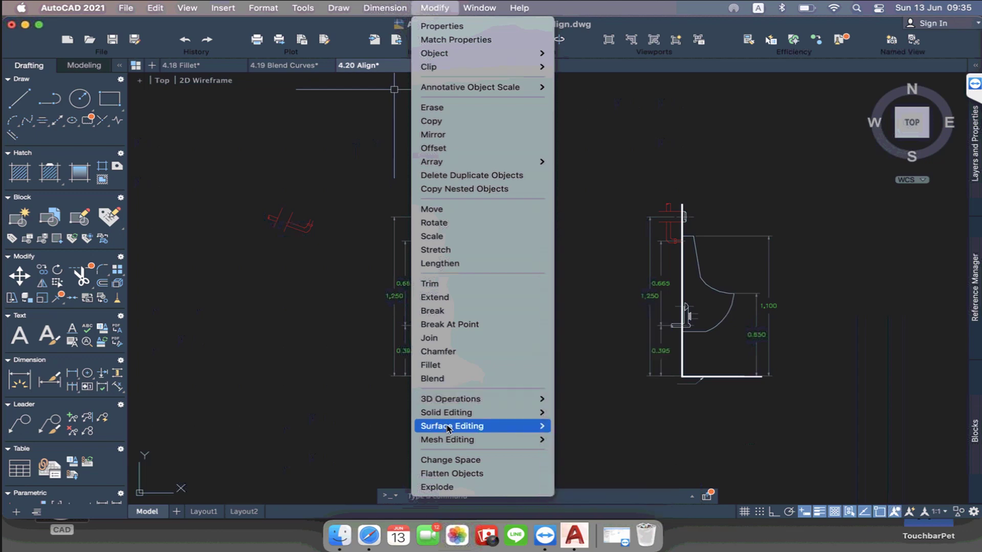
{"action": "mouse_move", "coordinate": [450, 399]}
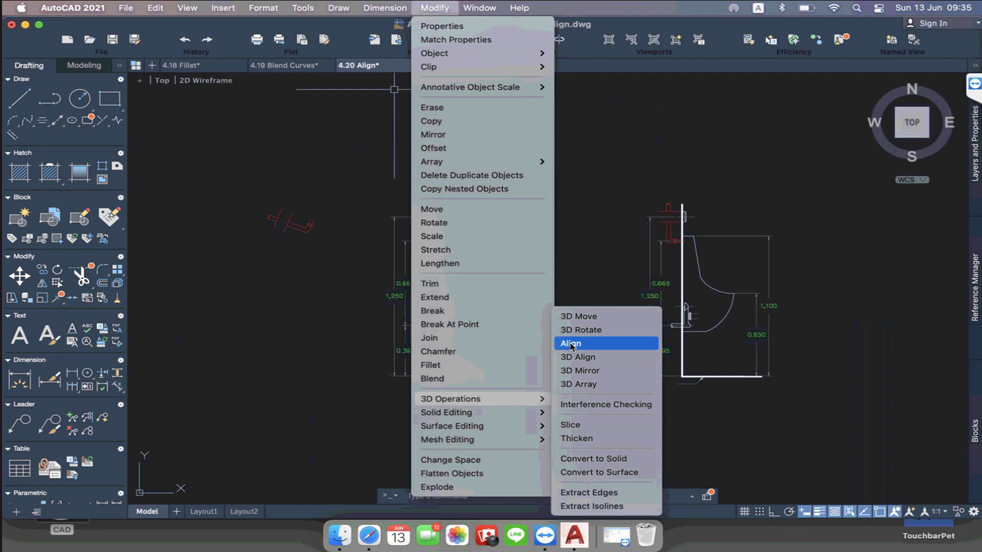
{"action": "left_click", "coordinate": [347, 405]}
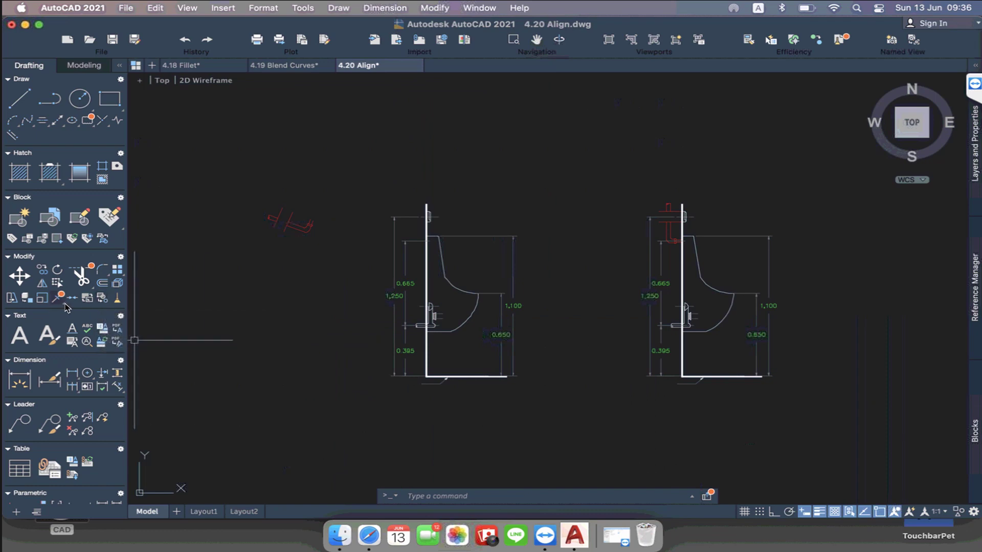
{"action": "left_click", "coordinate": [59, 300]}
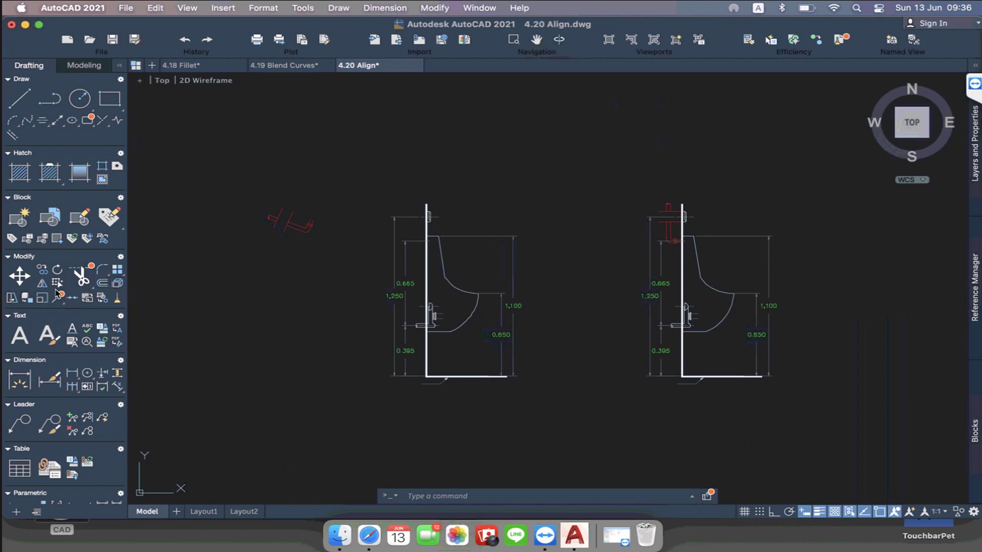
{"action": "left_click", "coordinate": [106, 276]}
{"action": "left_click", "coordinate": [126, 281]}
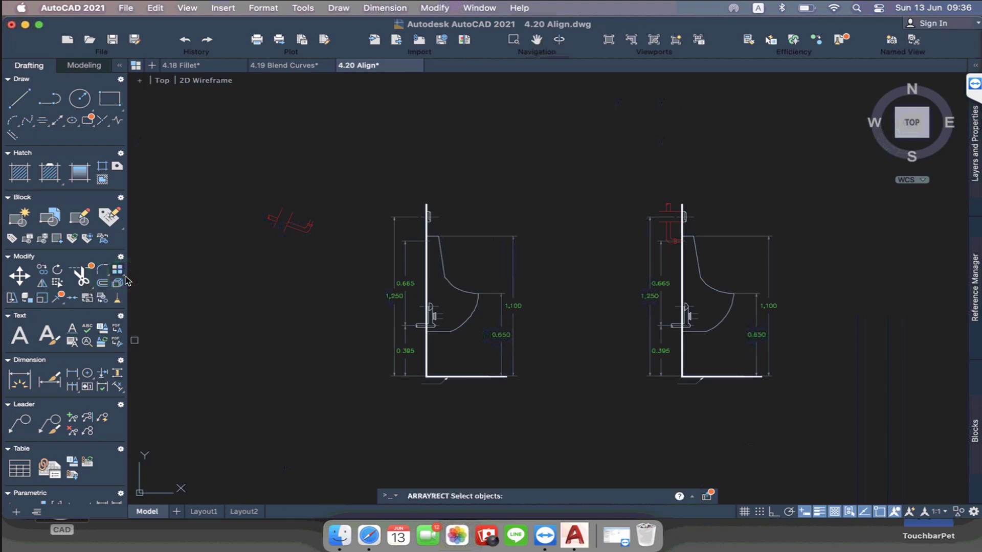
{"action": "left_click", "coordinate": [123, 281]}
{"action": "left_click", "coordinate": [123, 276]}
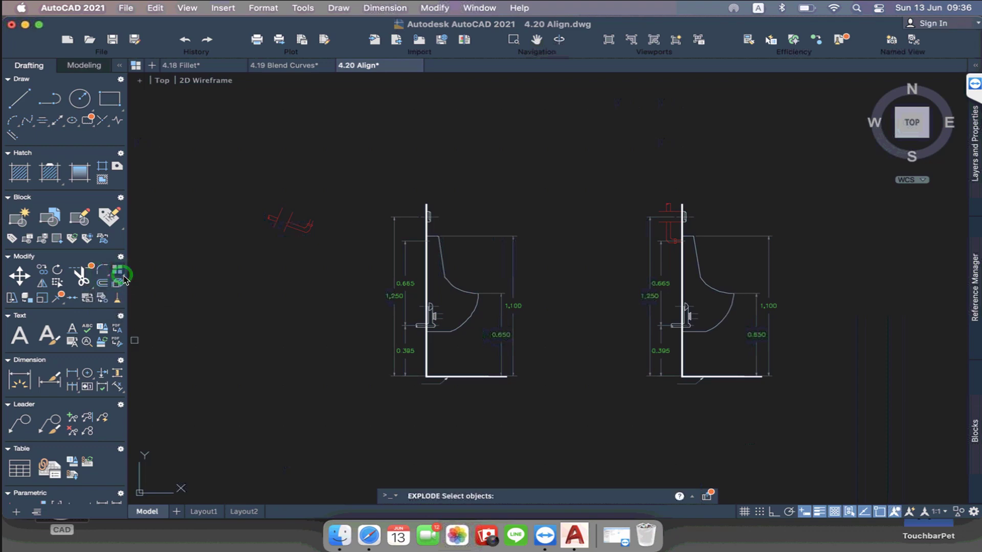
{"action": "left_click", "coordinate": [122, 277]}
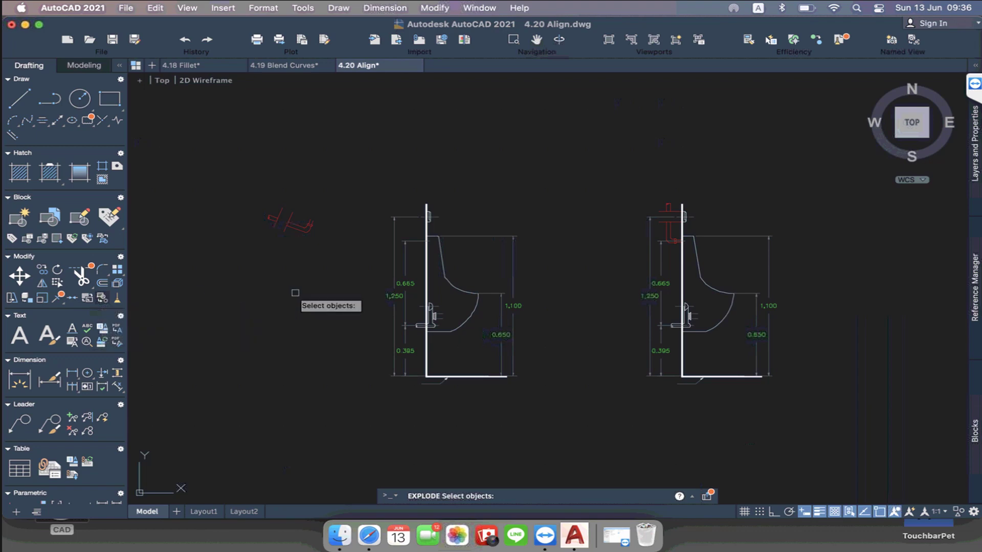
{"action": "key", "text": "Escape"}
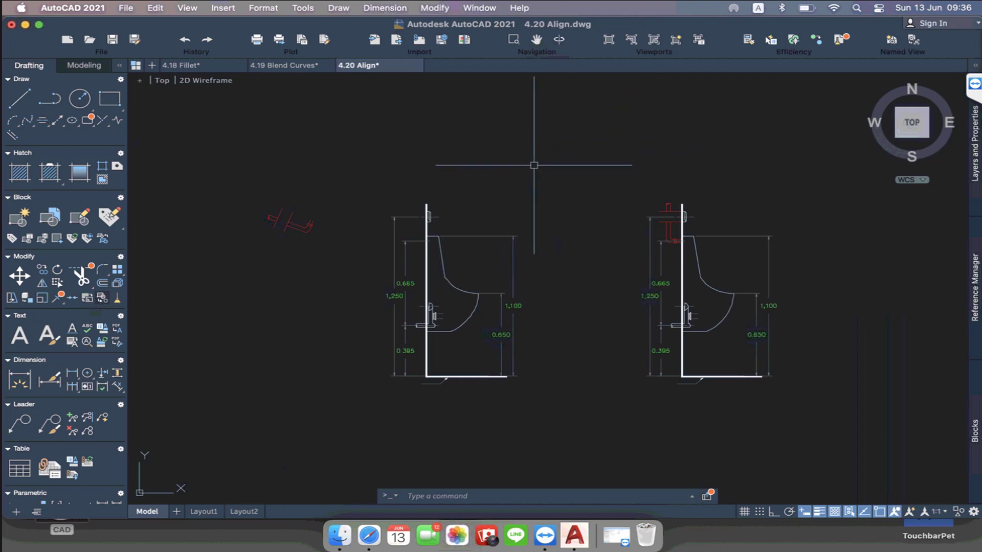
- Start ALIGN and window-select the red pipe fitting
{"action": "type", "text": "a"}
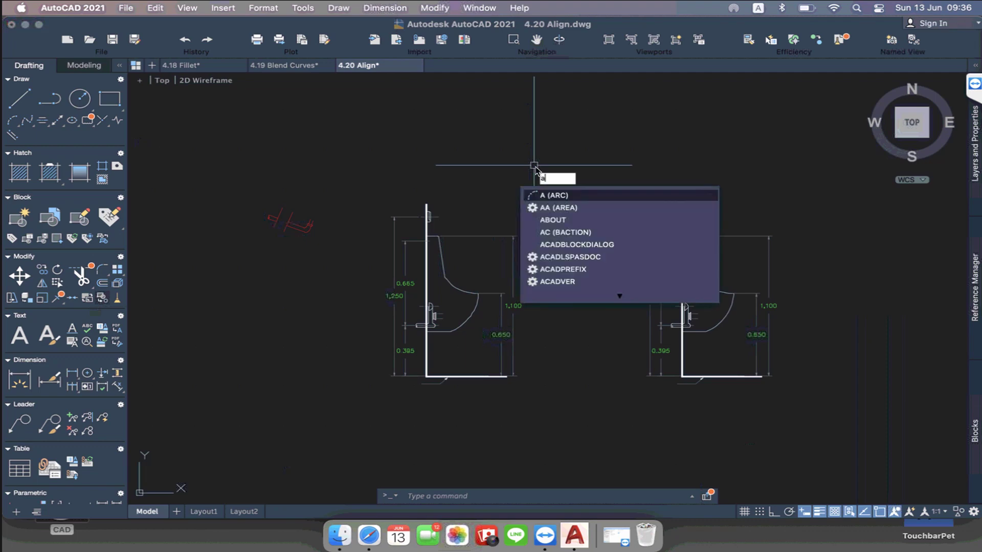
{"action": "type", "text": "l"}
{"action": "key", "text": "Return"}
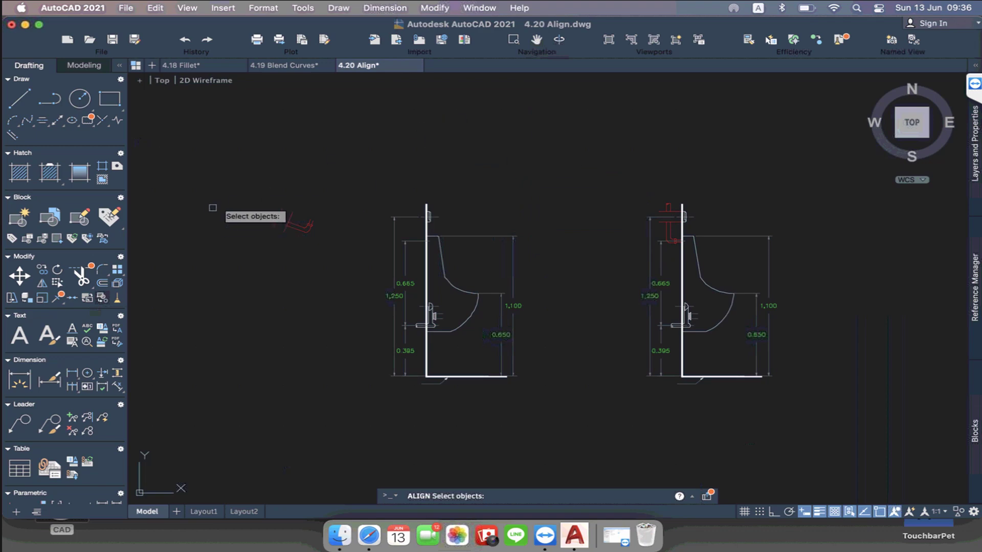
{"action": "left_click", "coordinate": [245, 196]}
{"action": "left_click", "coordinate": [321, 239]}
{"action": "left_click", "coordinate": [331, 259]}
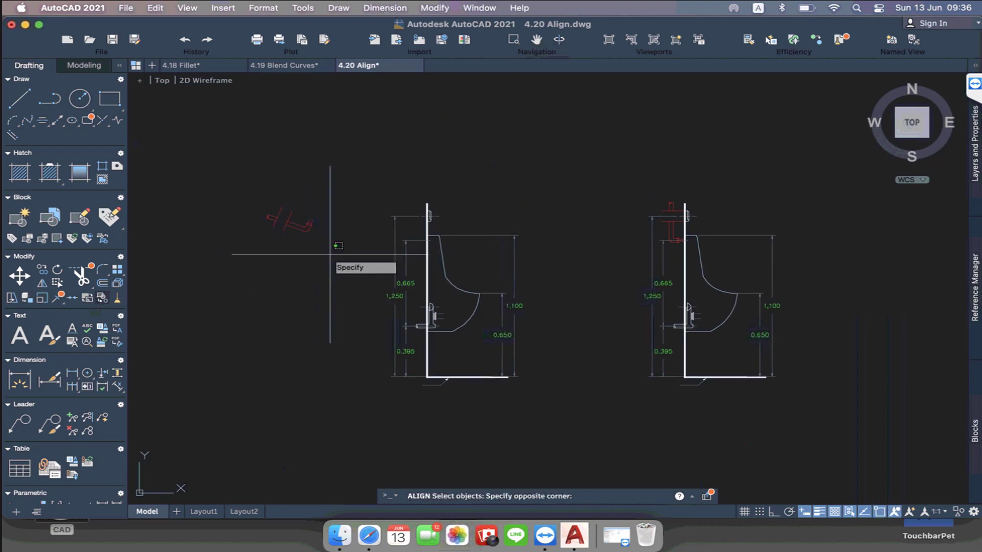
{"action": "left_click", "coordinate": [295, 219]}
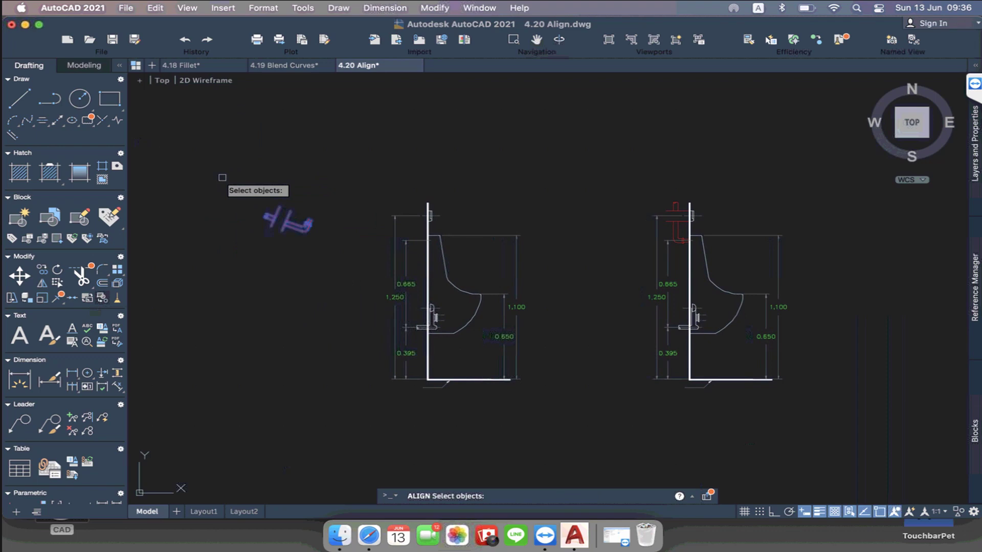
{"action": "key", "text": "Return"}
{"action": "scroll", "coordinate": [286, 222], "scroll_direction": "down", "scroll_amount": 1}
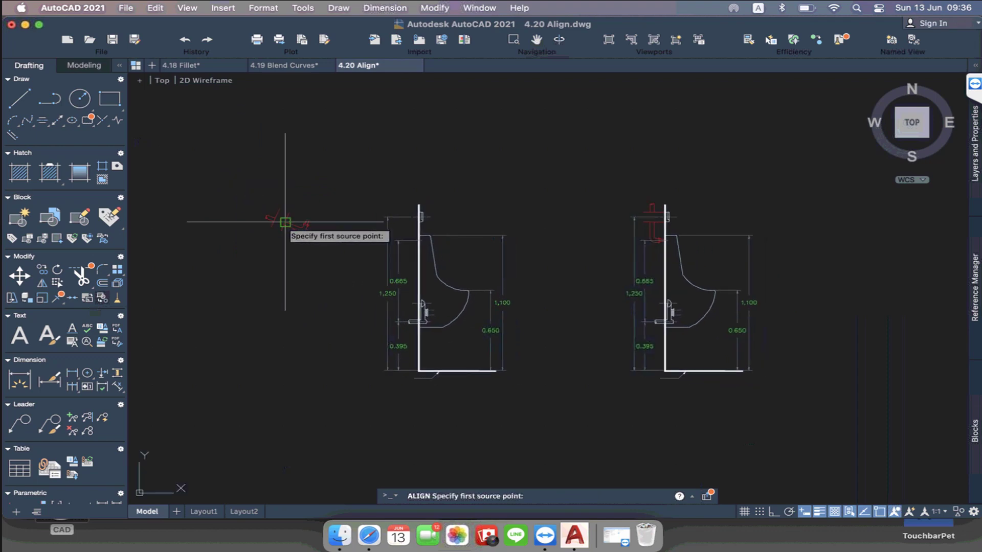
{"action": "scroll", "coordinate": [246, 158], "scroll_direction": "up", "scroll_amount": 3}
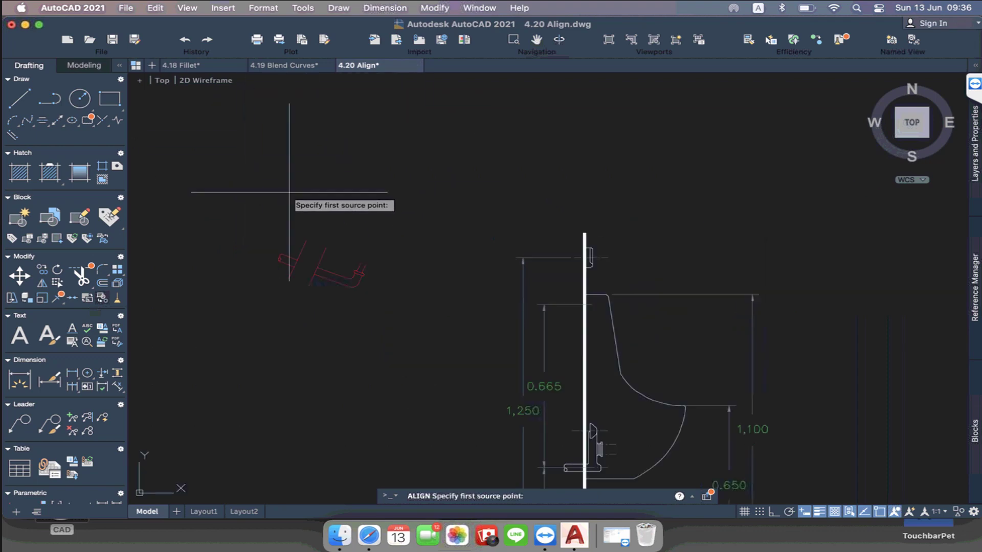
{"action": "scroll", "coordinate": [292, 197], "scroll_direction": "up", "scroll_amount": 3}
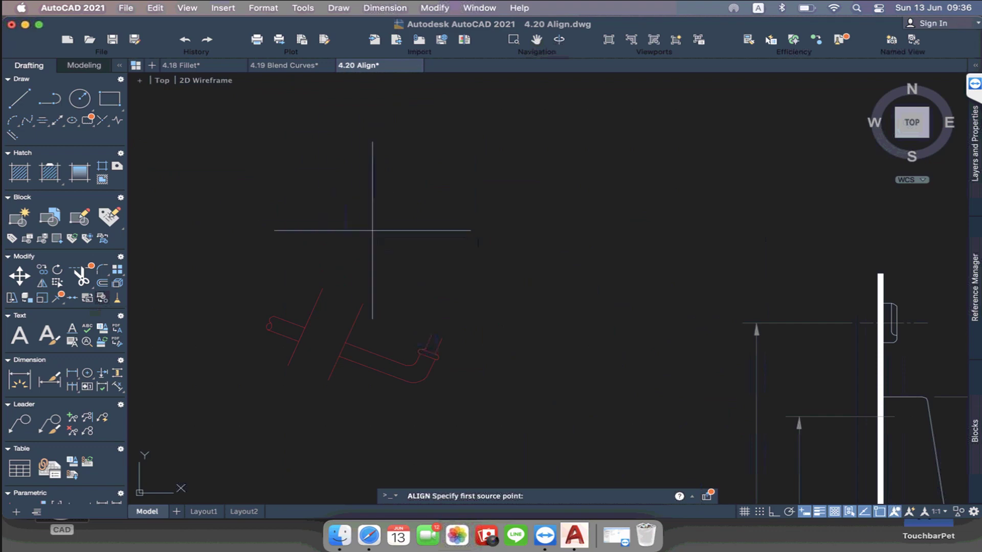
- Map two fitting endpoints onto the wall connection points and answer the scale prompt
{"action": "left_click", "coordinate": [363, 303]}
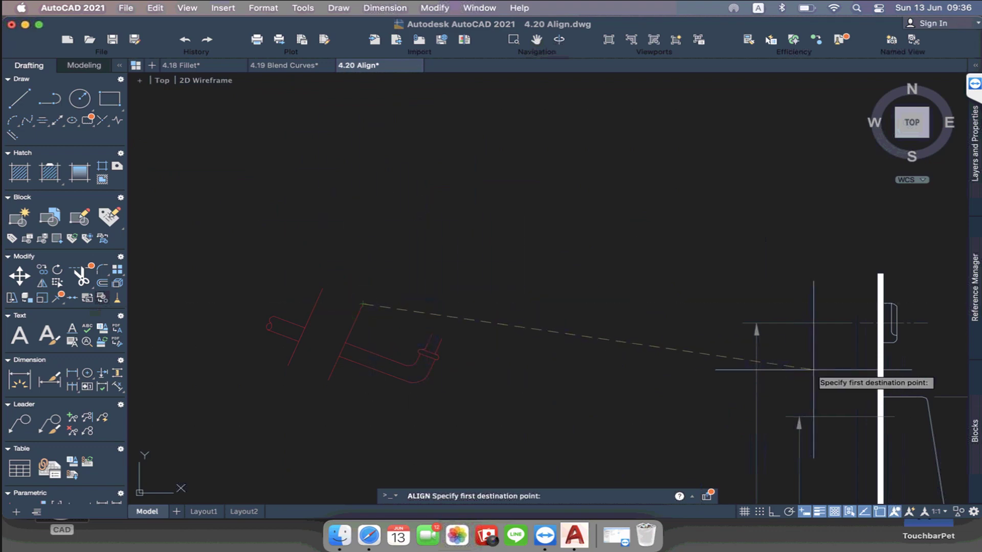
{"action": "scroll", "coordinate": [414, 241], "scroll_direction": "down", "scroll_amount": 3}
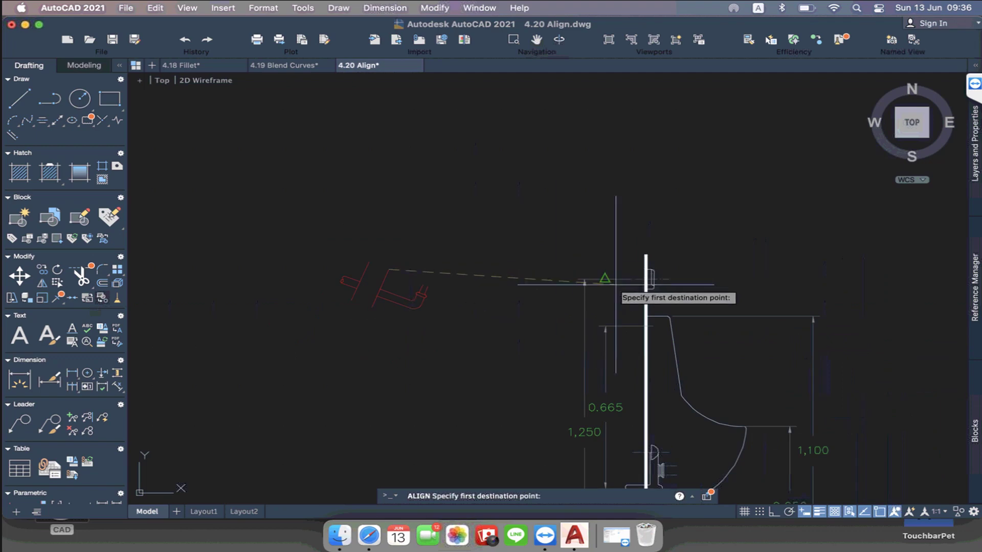
{"action": "scroll", "coordinate": [667, 298], "scroll_direction": "up", "scroll_amount": 5}
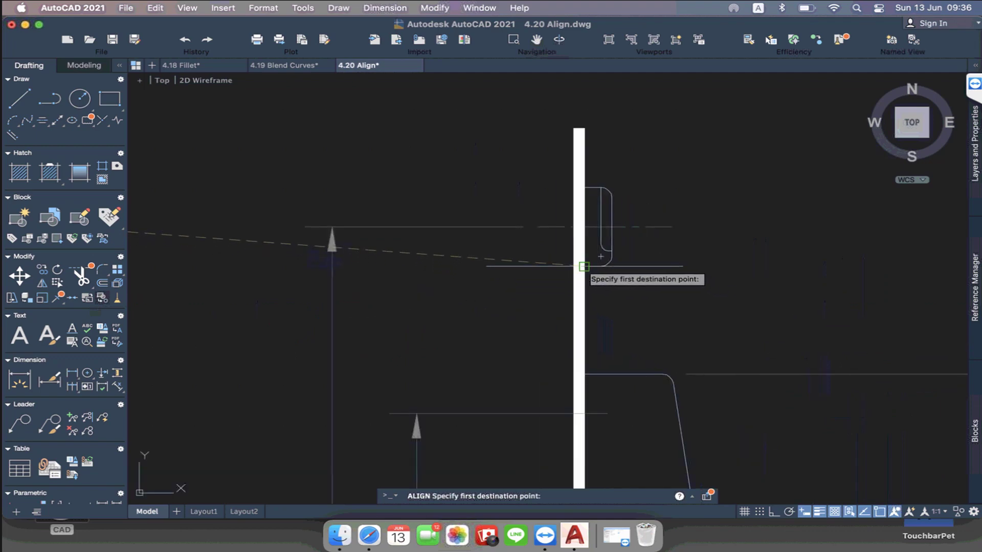
{"action": "left_click", "coordinate": [583, 266]}
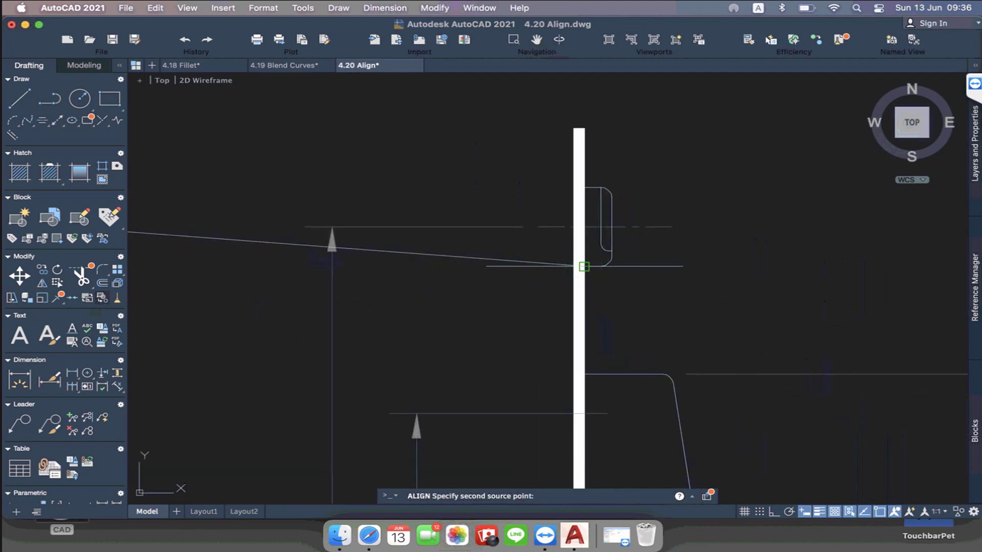
{"action": "scroll", "coordinate": [700, 280], "scroll_direction": "down", "scroll_amount": 2}
{"action": "scroll", "coordinate": [700, 280], "scroll_direction": "down", "scroll_amount": 3}
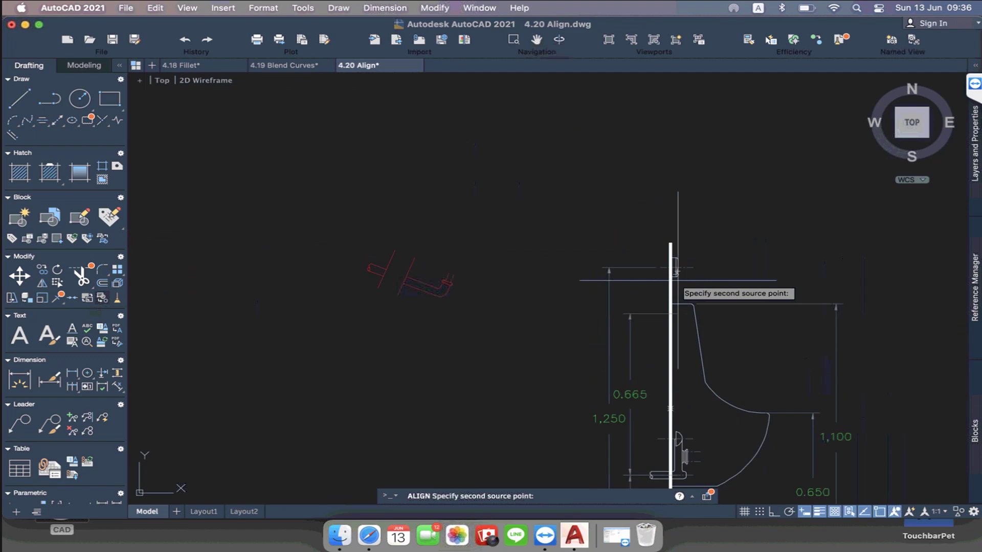
{"action": "left_click", "coordinate": [395, 250]}
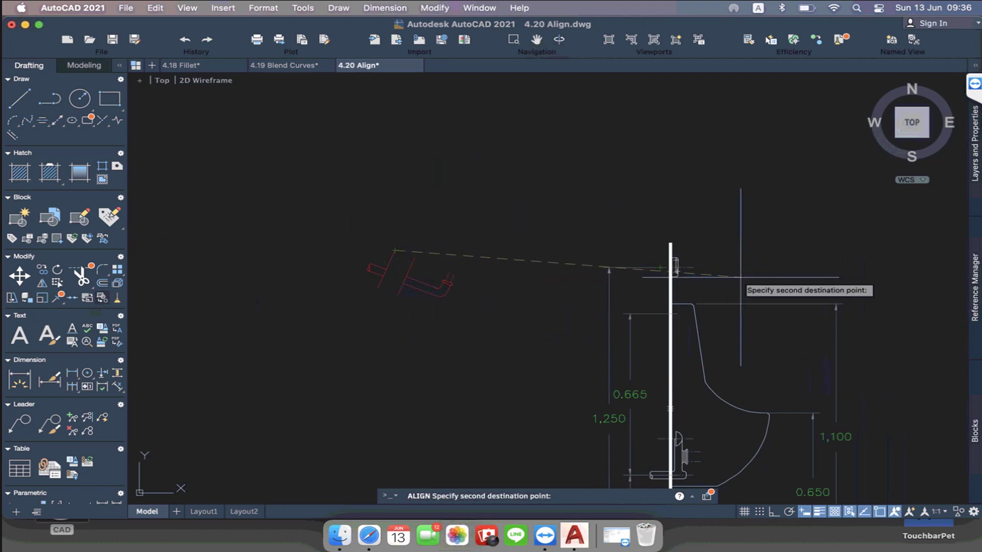
{"action": "scroll", "coordinate": [729, 273], "scroll_direction": "up", "scroll_amount": 5}
{"action": "left_click", "coordinate": [488, 210]}
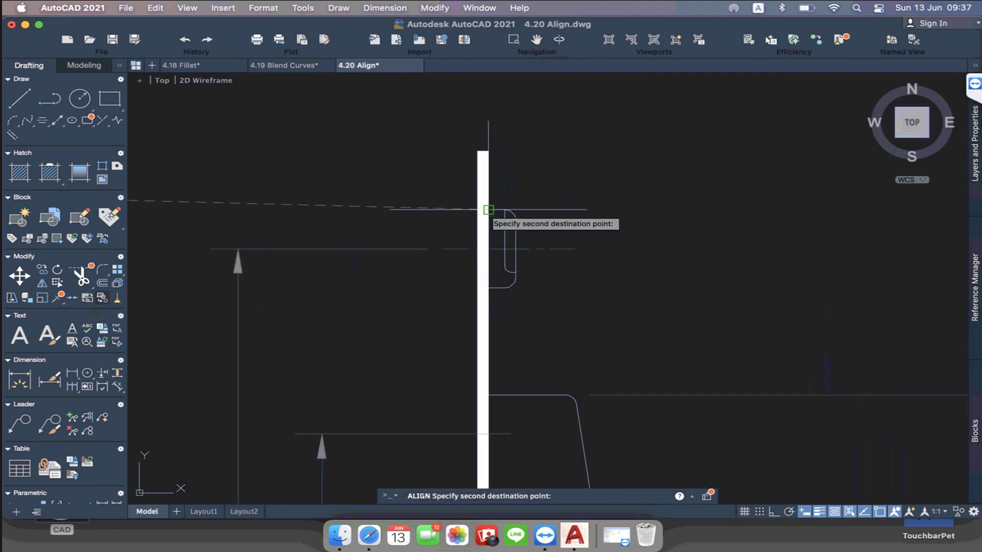
{"action": "right_click", "coordinate": [554, 174]}
{"action": "left_click", "coordinate": [572, 198]}
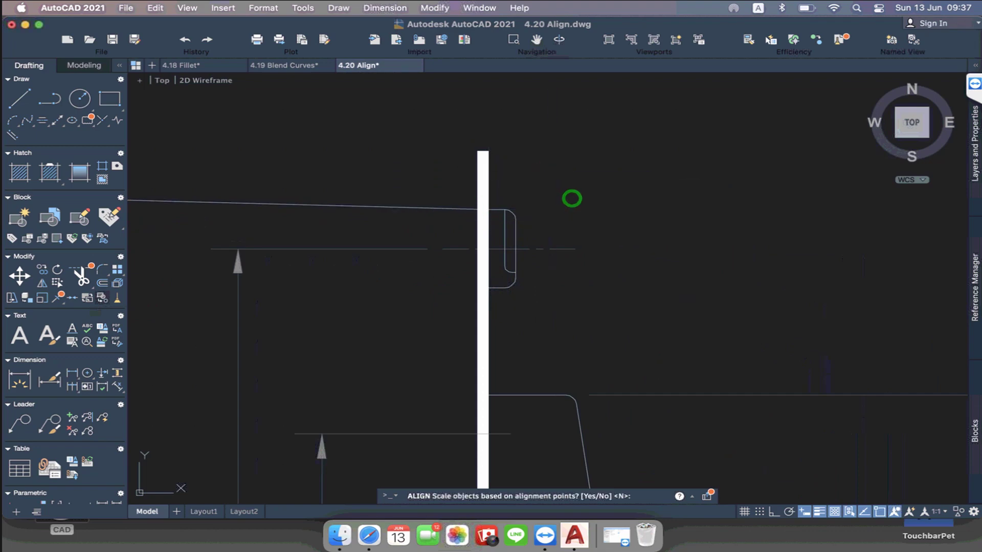
{"action": "scroll", "coordinate": [570, 198], "scroll_direction": "down", "scroll_amount": 3}
{"action": "scroll", "coordinate": [570, 197], "scroll_direction": "down", "scroll_amount": 2}
- Run ALIGN again on the red pipe fitting, selecting it with a window
{"action": "scroll", "coordinate": [593, 213], "scroll_direction": "down", "scroll_amount": 2}
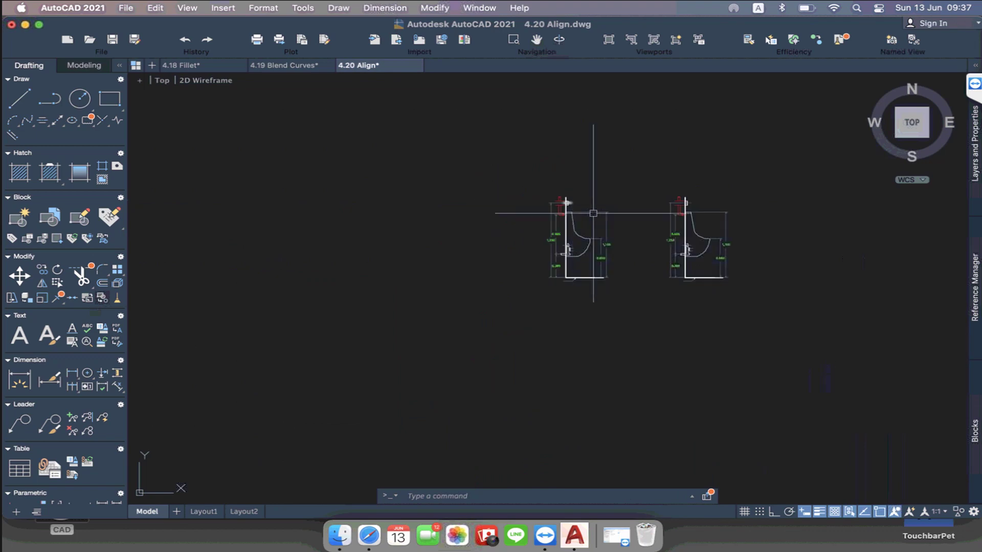
{"action": "scroll", "coordinate": [596, 214], "scroll_direction": "up", "scroll_amount": 2}
{"action": "scroll", "coordinate": [535, 200], "scroll_direction": "up", "scroll_amount": 2}
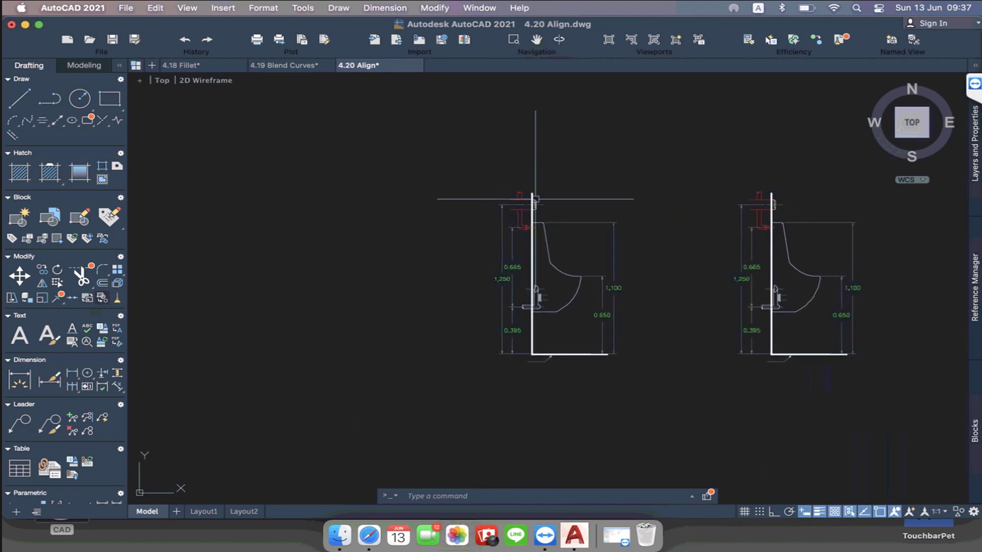
{"action": "scroll", "coordinate": [535, 199], "scroll_direction": "up", "scroll_amount": 2}
{"action": "scroll", "coordinate": [542, 200], "scroll_direction": "up", "scroll_amount": 3}
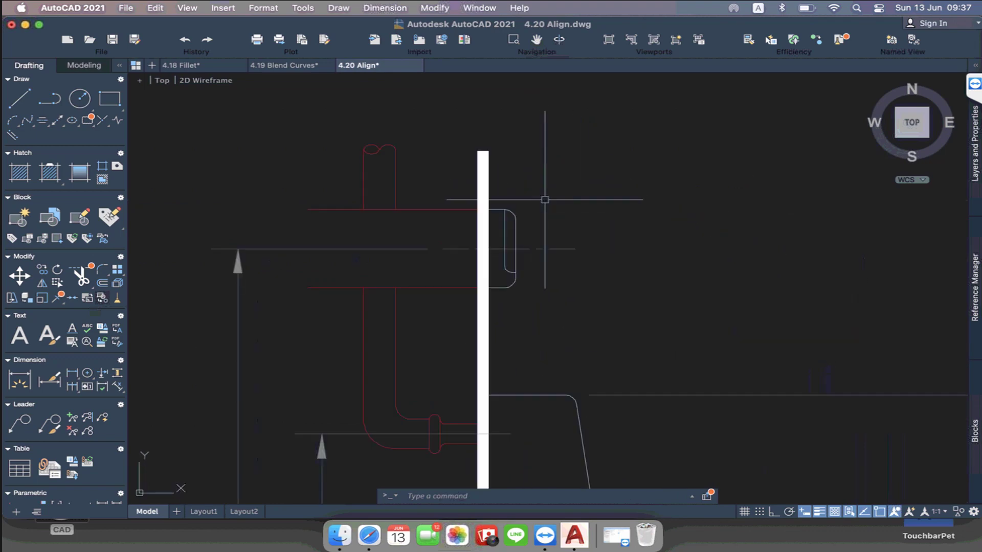
{"action": "scroll", "coordinate": [544, 199], "scroll_direction": "down", "scroll_amount": 5}
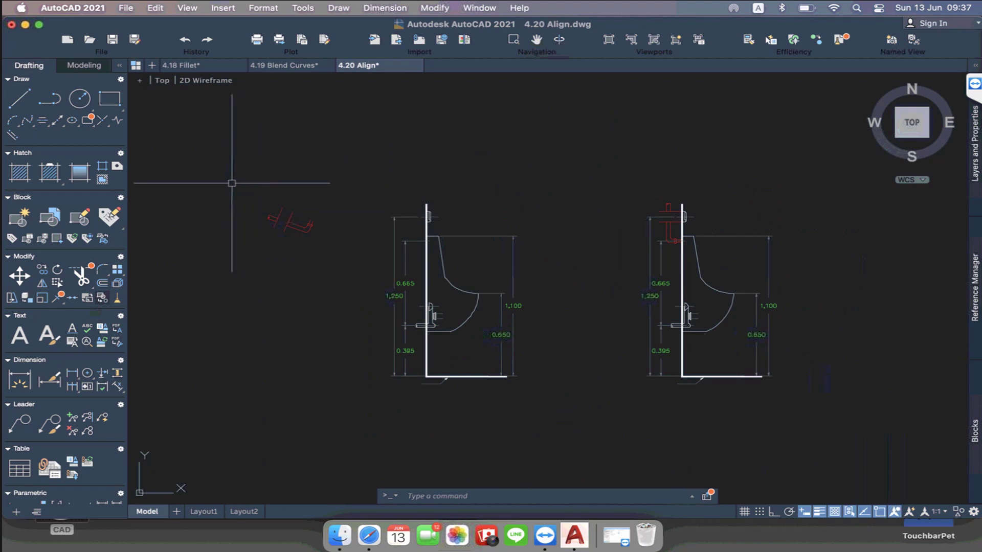
{"action": "type", "text": "al"}
{"action": "key", "text": "Return"}
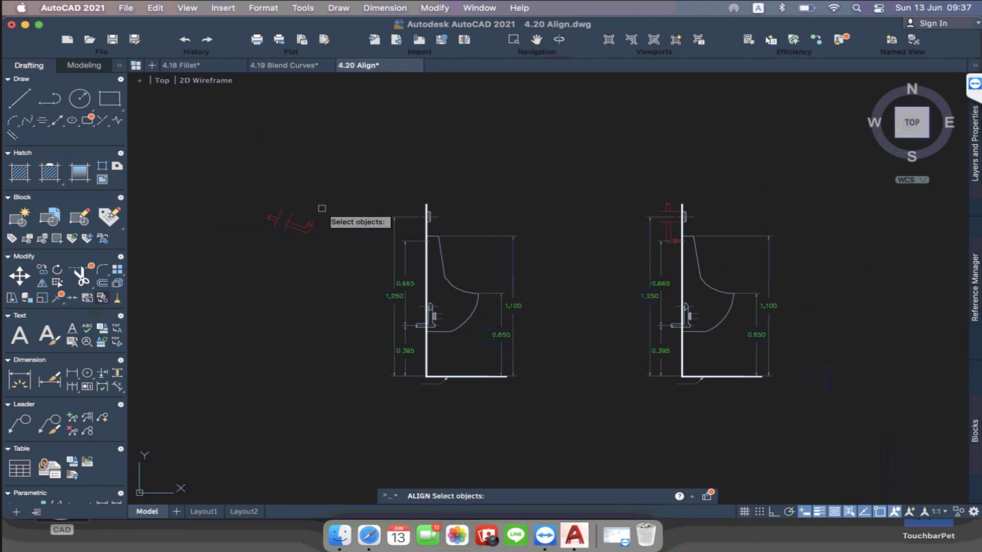
{"action": "scroll", "coordinate": [404, 230], "scroll_direction": "up", "scroll_amount": 3}
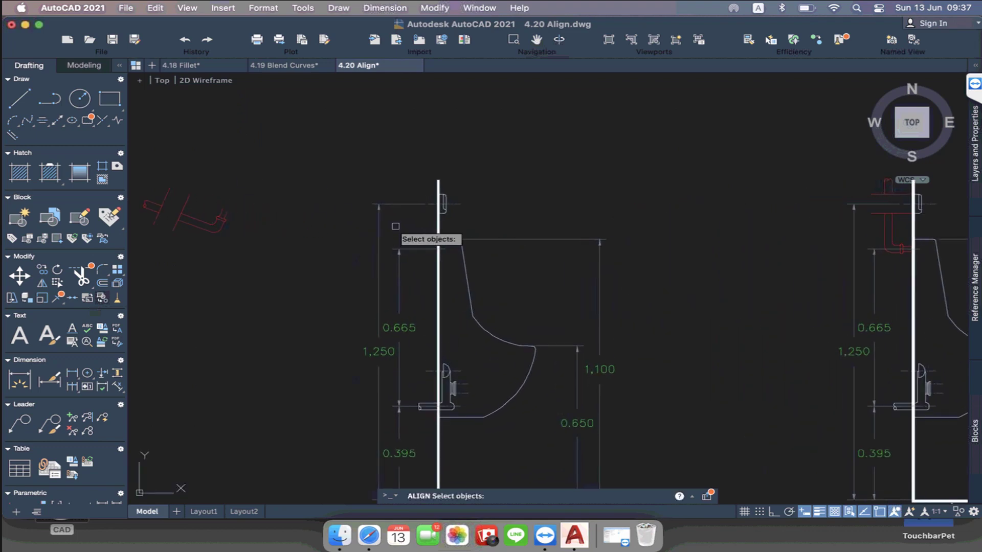
{"action": "scroll", "coordinate": [446, 257], "scroll_direction": "up", "scroll_amount": 2}
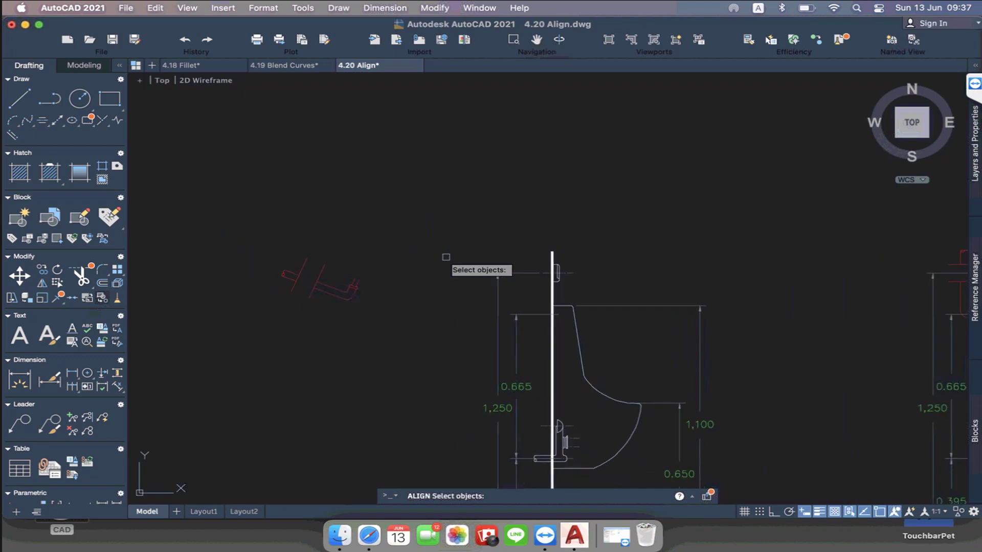
{"action": "scroll", "coordinate": [446, 256], "scroll_direction": "up", "scroll_amount": 1}
{"action": "left_click", "coordinate": [445, 257]}
{"action": "scroll", "coordinate": [445, 257], "scroll_direction": "left", "scroll_amount": 2}
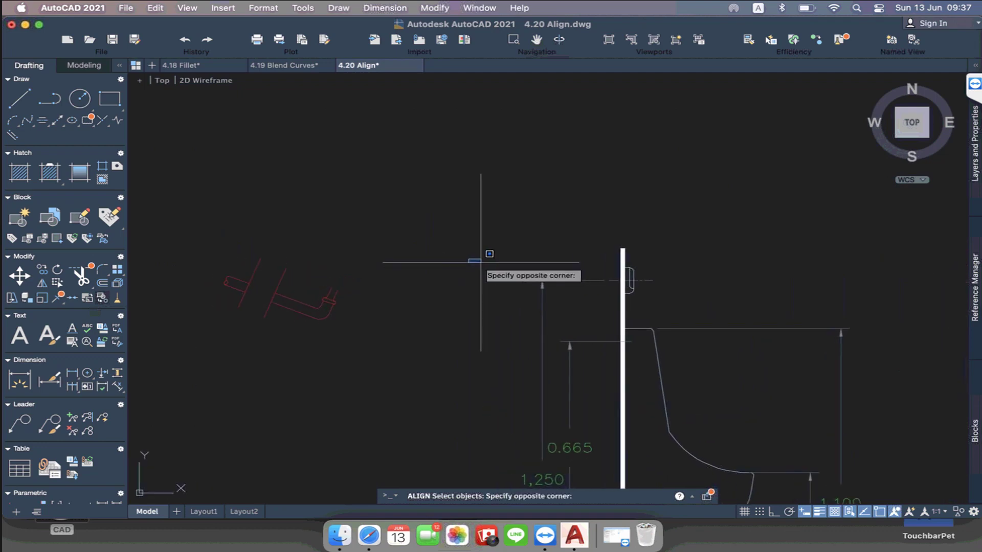
{"action": "left_click", "coordinate": [196, 318]}
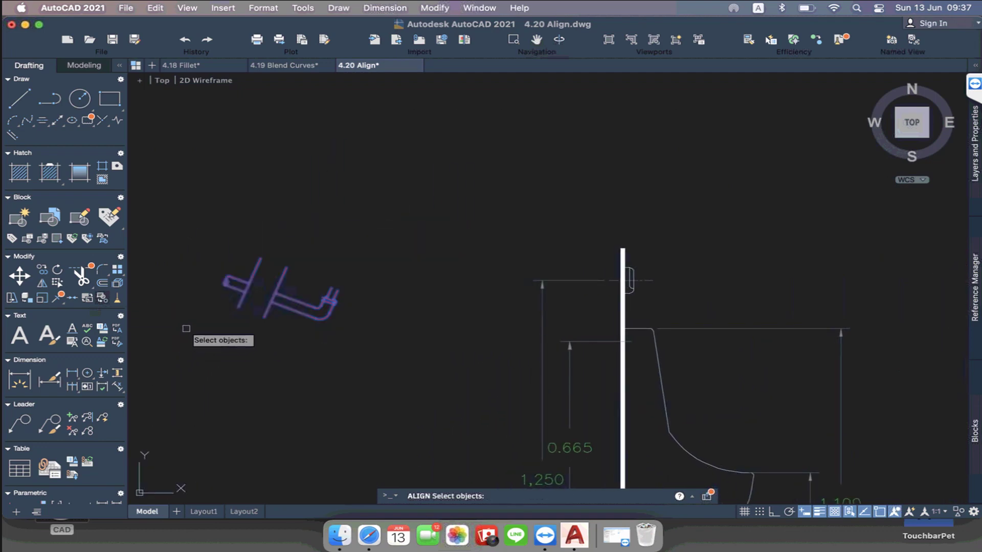
{"action": "key", "text": "Return"}
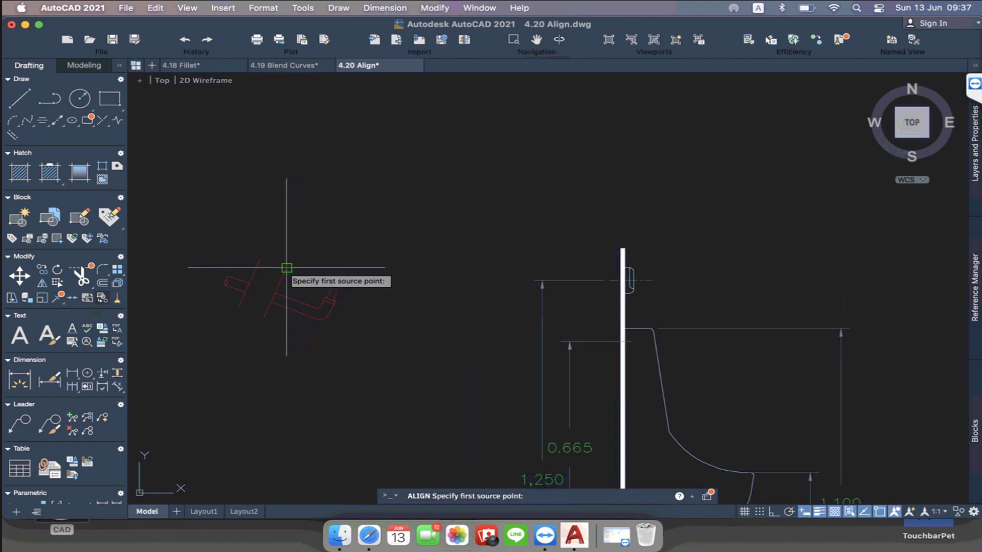
- Match two fitting endpoints to the wall connection endpoints, finishing without scaling
{"action": "left_click", "coordinate": [286, 267]}
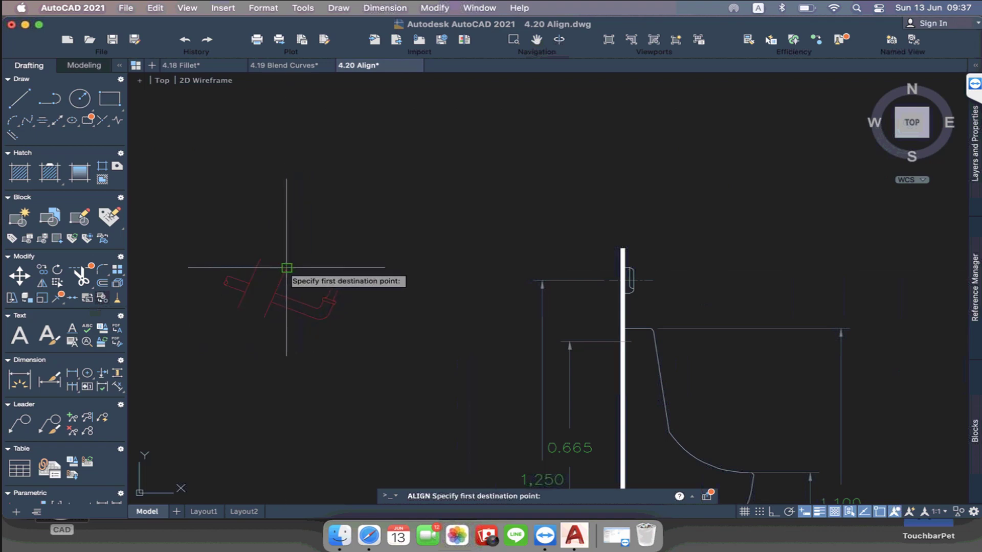
{"action": "left_click", "coordinate": [623, 293]}
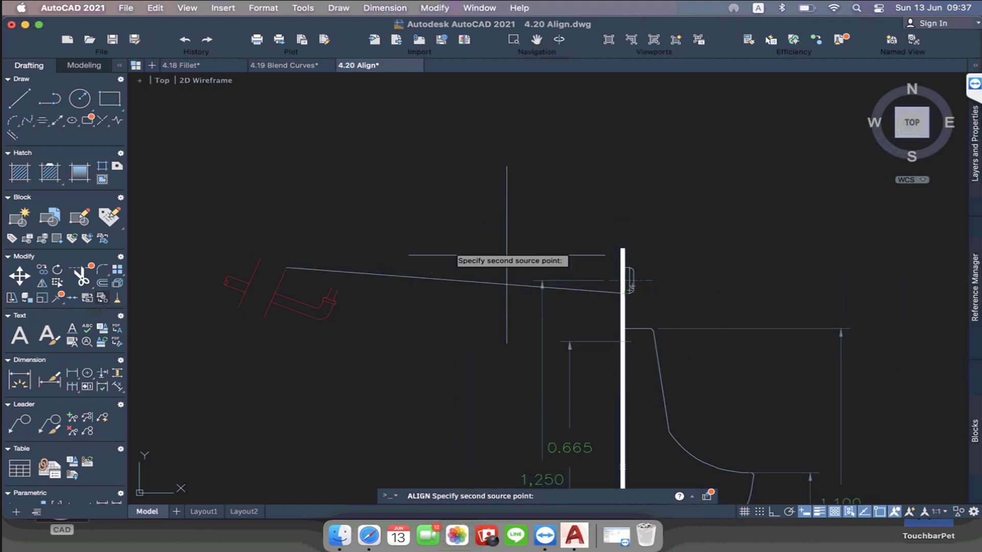
{"action": "left_click", "coordinate": [261, 258]}
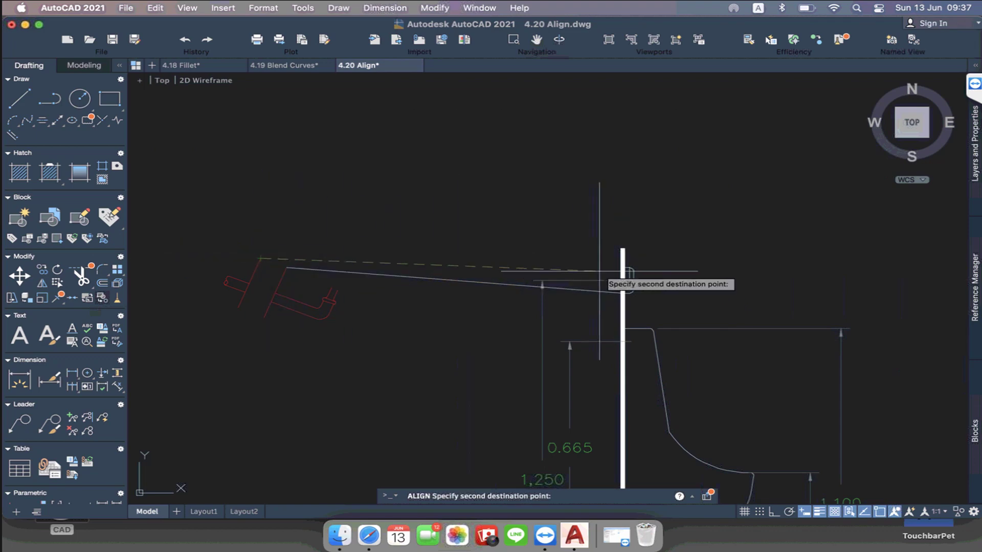
{"action": "left_click", "coordinate": [623, 266]}
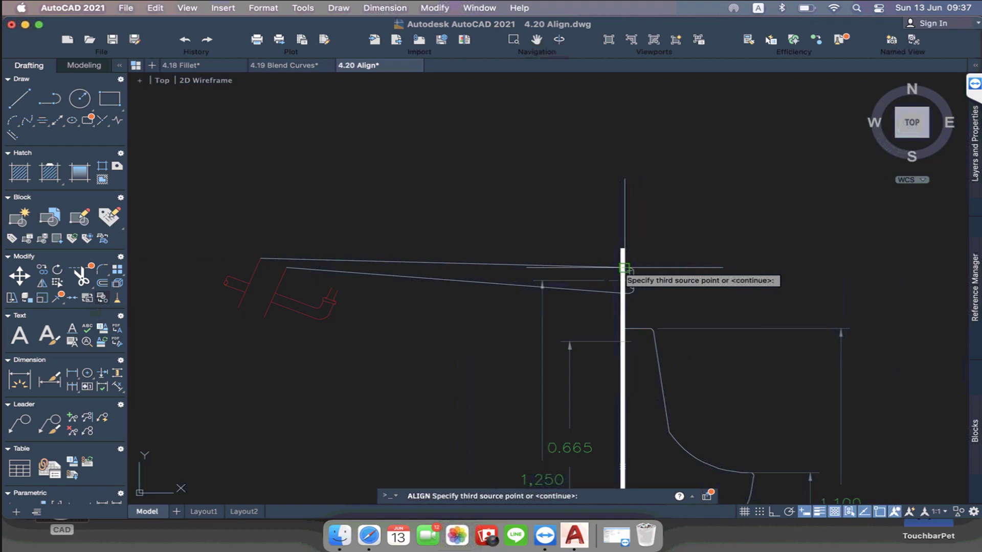
{"action": "key", "text": "Return"}
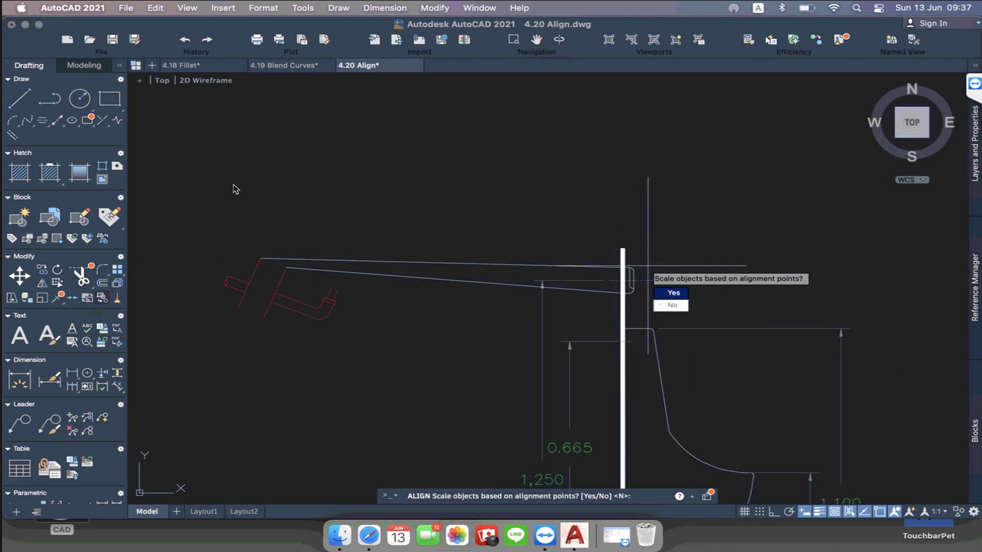
{"action": "key", "text": "Return"}
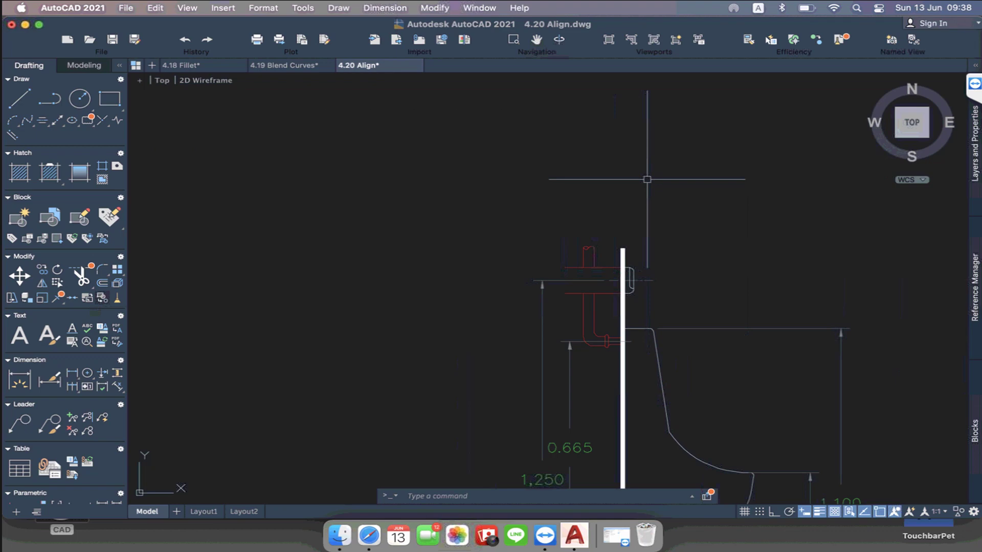
- Restart ALIGN with the red pipe fitting selected
{"action": "scroll", "coordinate": [646, 179], "scroll_direction": "down", "scroll_amount": 4}
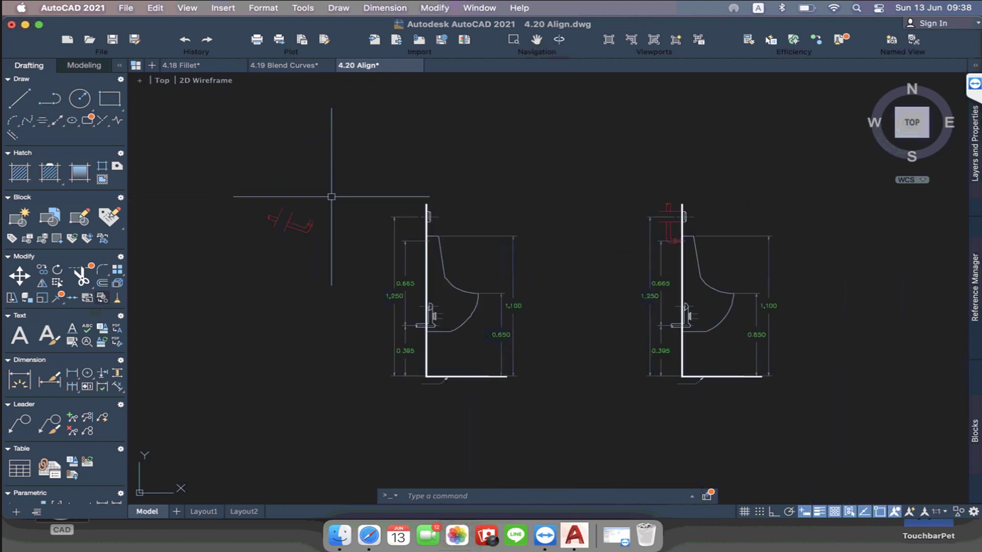
{"action": "type", "text": "al"}
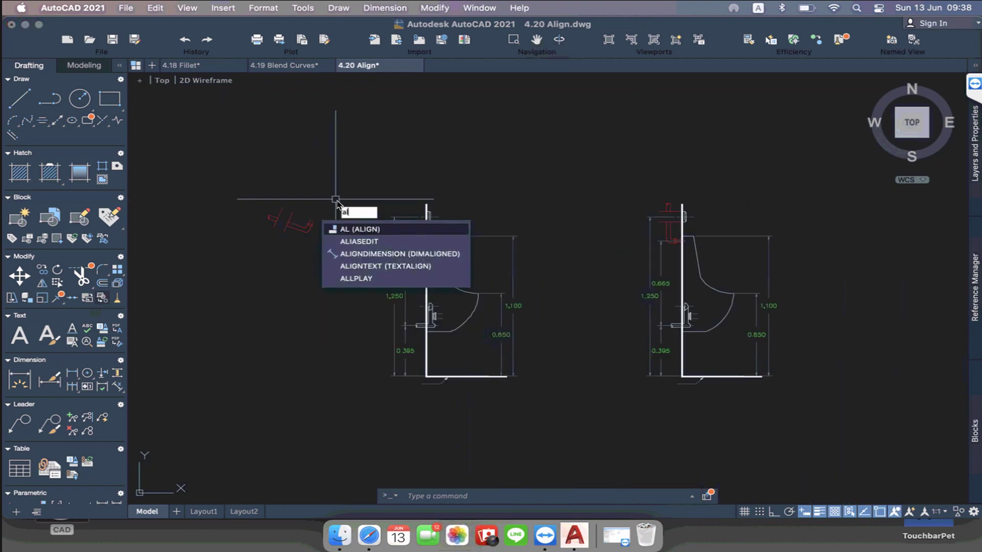
{"action": "key", "text": "Return"}
{"action": "left_click", "coordinate": [350, 159]}
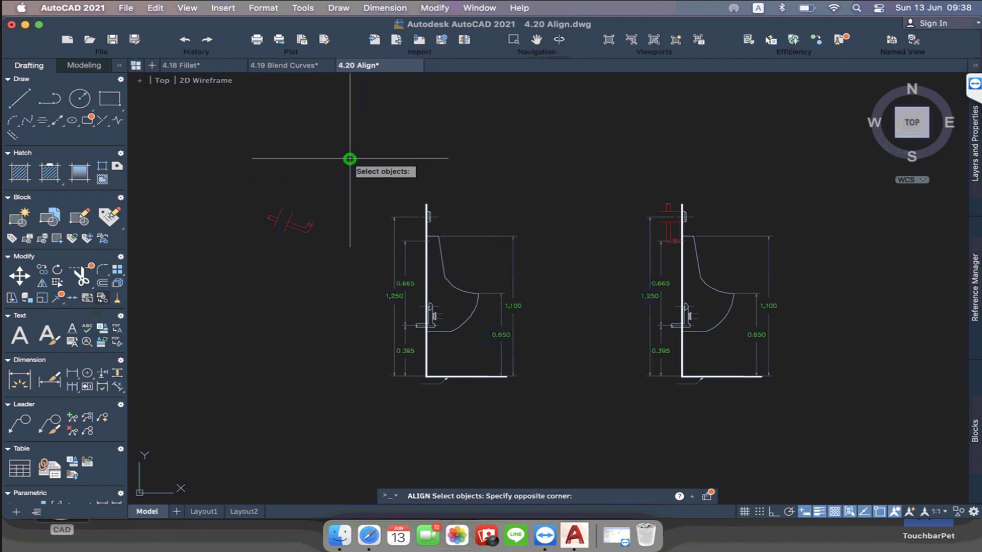
{"action": "left_click", "coordinate": [236, 289]}
{"action": "key", "text": "Return"}
- Set the fitting upright using three source and destination points on the wall connection
{"action": "scroll", "coordinate": [286, 213], "scroll_direction": "up", "scroll_amount": 3}
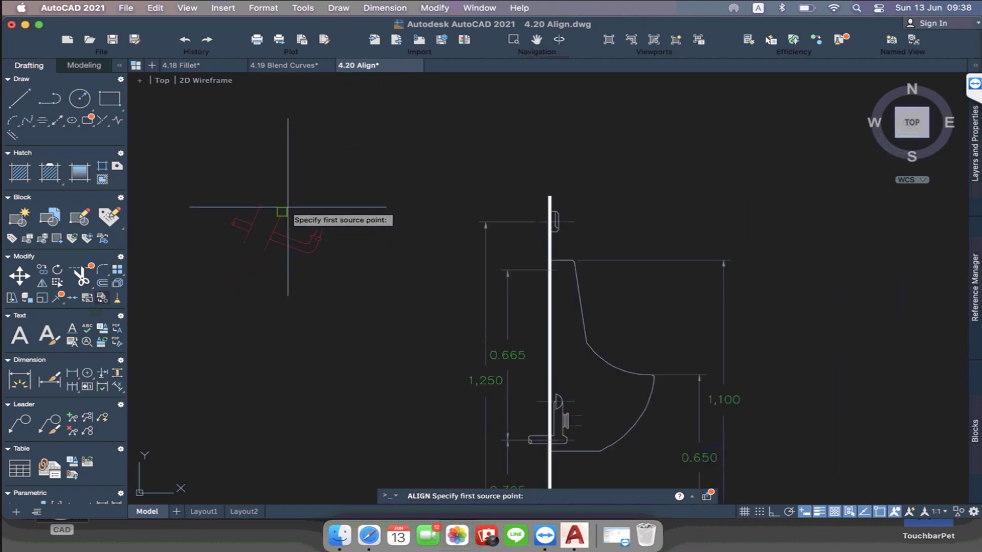
{"action": "scroll", "coordinate": [281, 211], "scroll_direction": "up", "scroll_amount": 3}
{"action": "left_click", "coordinate": [276, 216]}
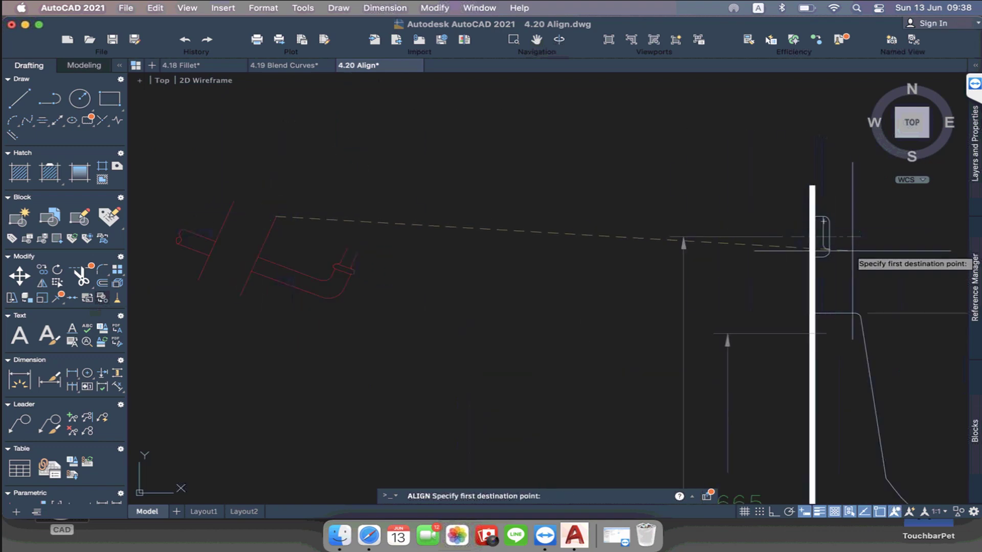
{"action": "left_click", "coordinate": [813, 257]}
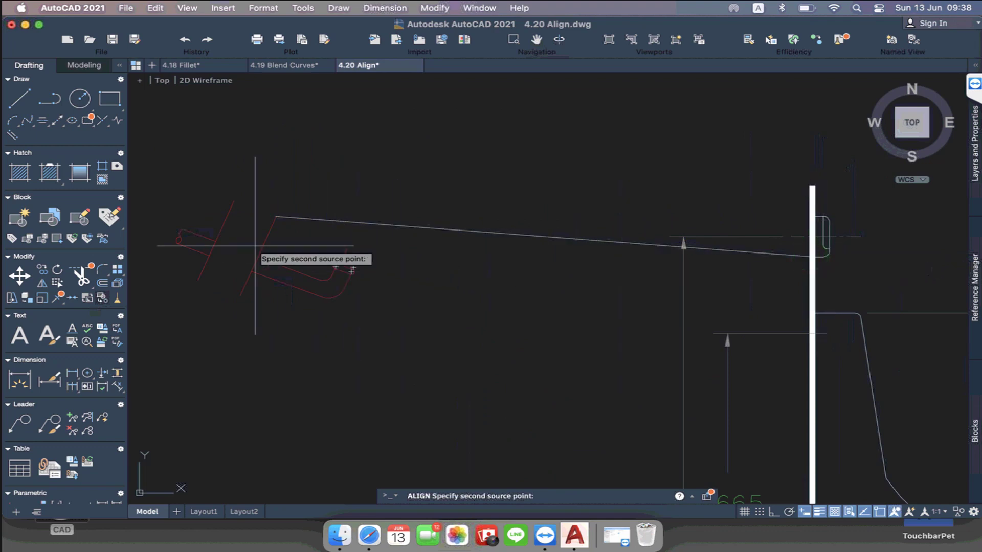
{"action": "left_click", "coordinate": [234, 202]}
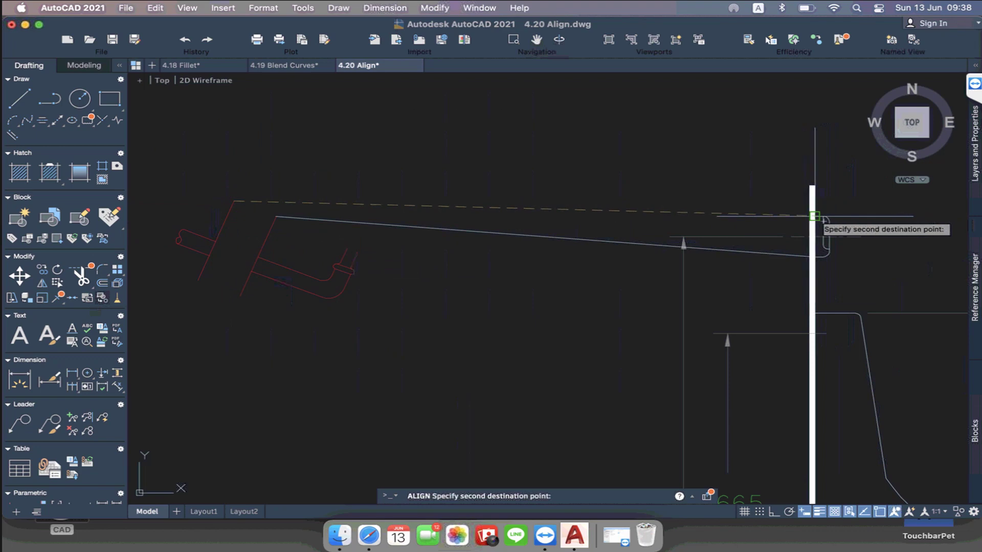
{"action": "left_click", "coordinate": [817, 216]}
{"action": "scroll", "coordinate": [351, 279], "scroll_direction": "up", "scroll_amount": 5}
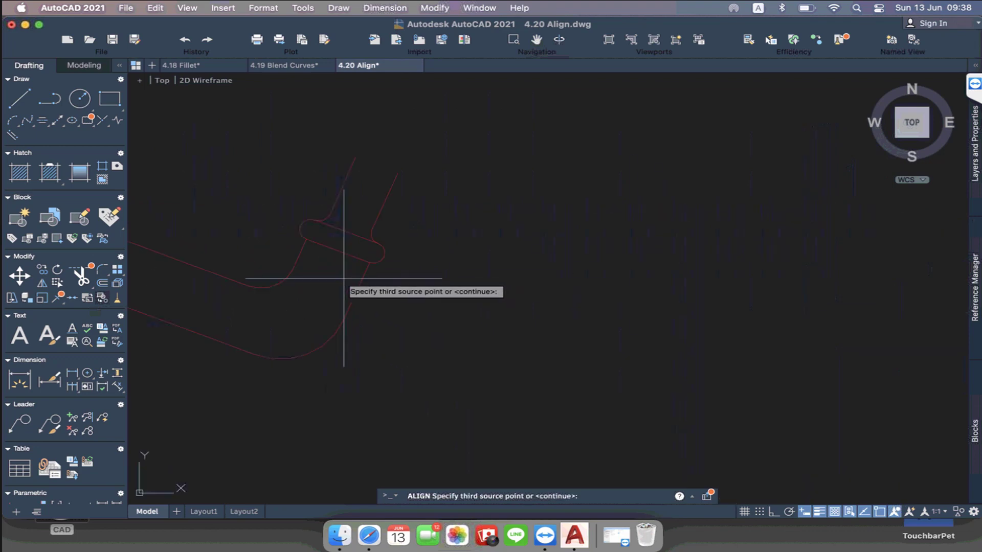
{"action": "left_click", "coordinate": [346, 225]}
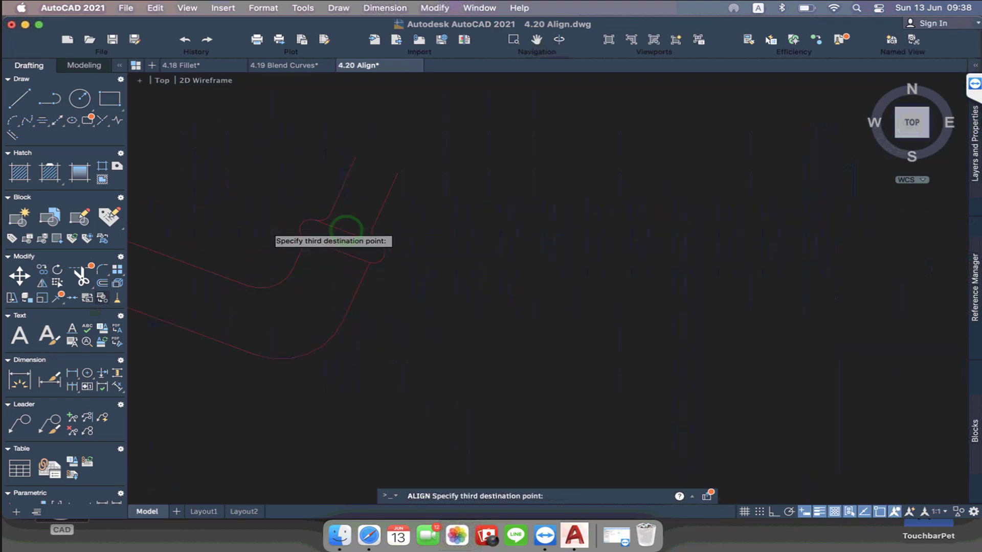
{"action": "scroll", "coordinate": [352, 228], "scroll_direction": "down", "scroll_amount": 4}
{"action": "scroll", "coordinate": [726, 284], "scroll_direction": "right", "scroll_amount": 5}
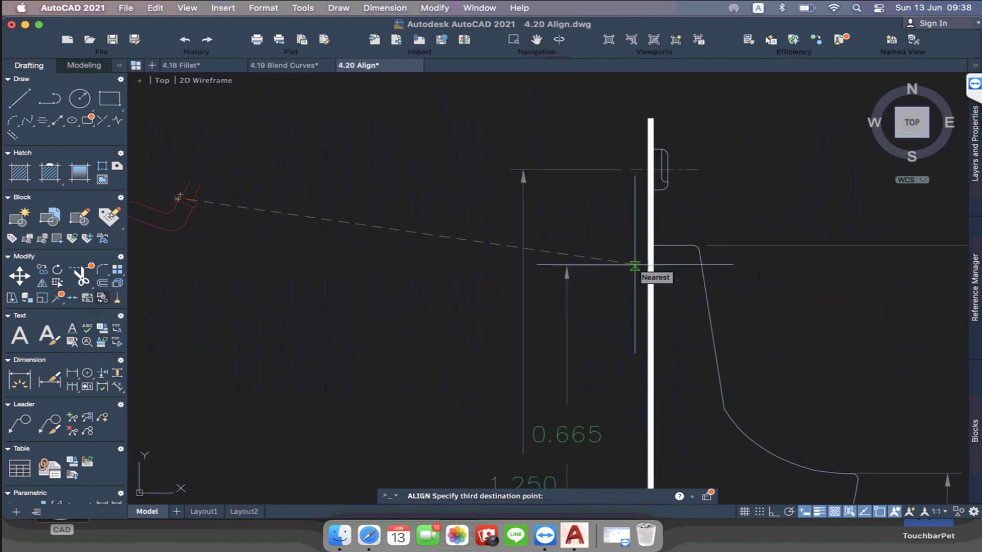
{"action": "left_click", "coordinate": [648, 266]}
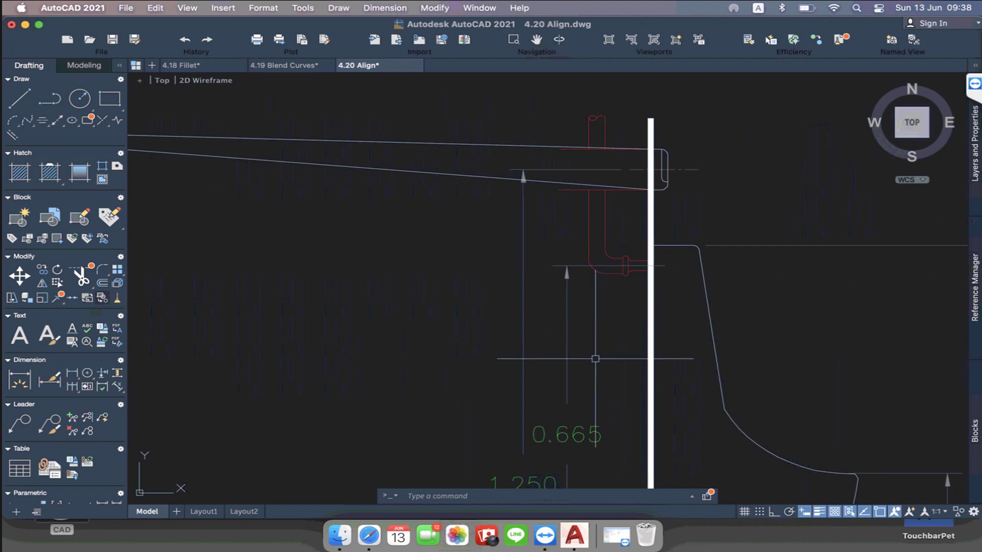
{"action": "scroll", "coordinate": [595, 359], "scroll_direction": "down", "scroll_amount": 3}
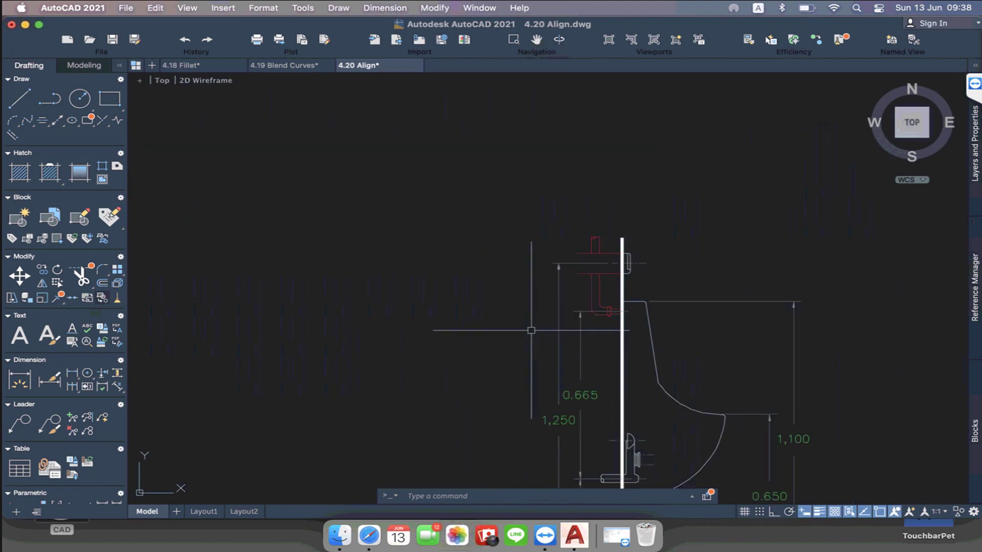
{"action": "scroll", "coordinate": [534, 298], "scroll_direction": "up", "scroll_amount": 3}
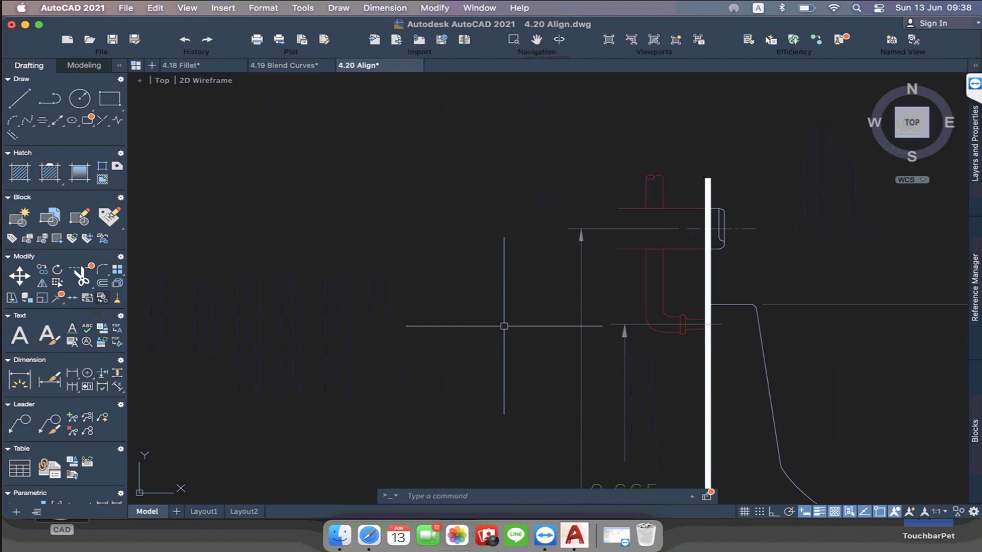
{"action": "scroll", "coordinate": [503, 326], "scroll_direction": "down", "scroll_amount": 5}
{"action": "scroll", "coordinate": [504, 326], "scroll_direction": "right", "scroll_amount": 5}
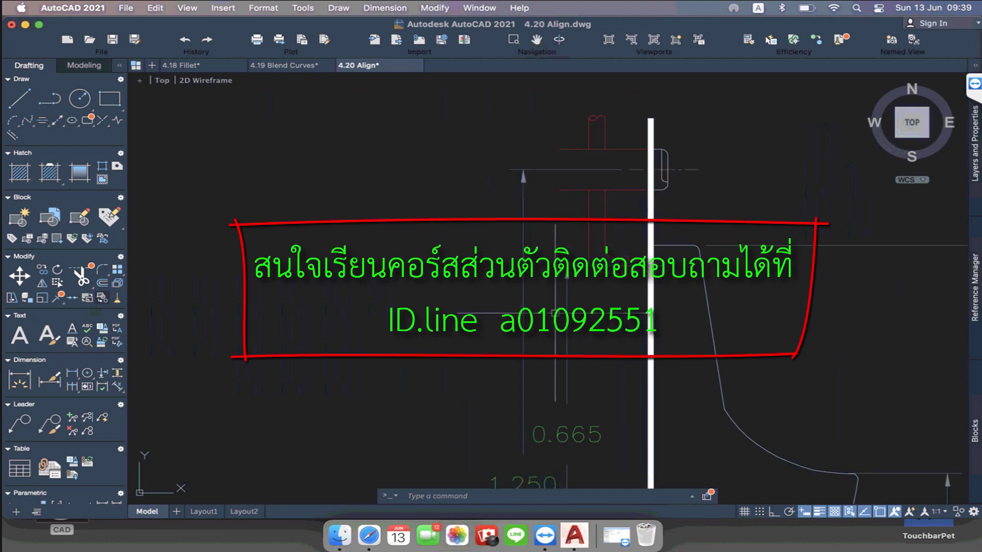
{"action": "scroll", "coordinate": [544, 284], "scroll_direction": "down", "scroll_amount": 3}
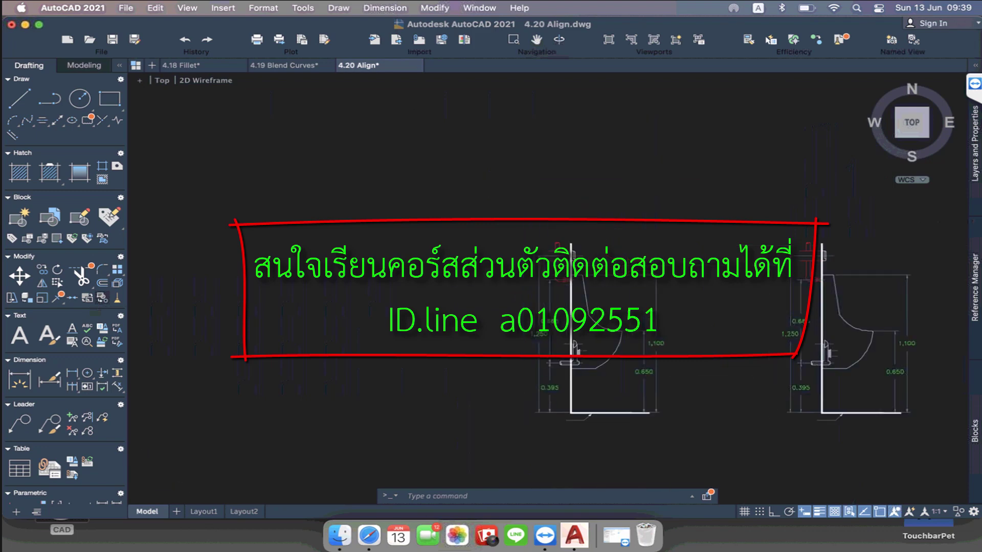
{"action": "scroll", "coordinate": [544, 284], "scroll_direction": "up", "scroll_amount": 5}
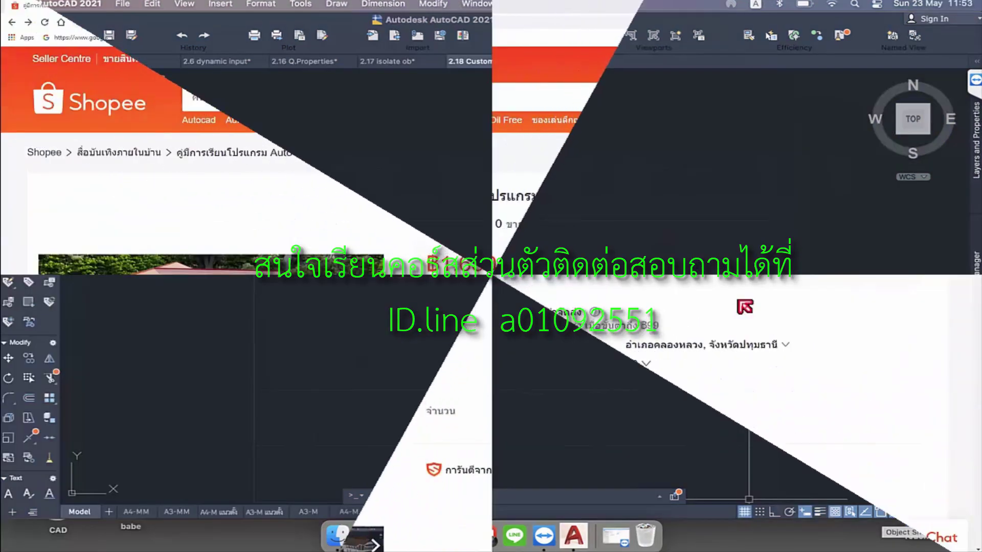
- Search Shopee for the pasted course name and open the AutoCAD For Mac listing
{"action": "left_click", "coordinate": [321, 98]}
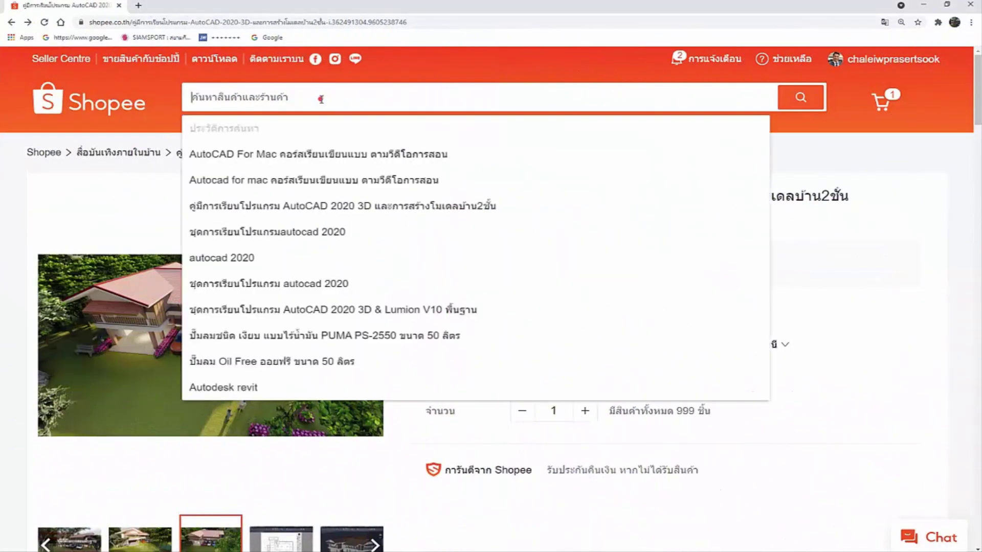
{"action": "right_click", "coordinate": [321, 99]}
{"action": "left_click", "coordinate": [363, 180]}
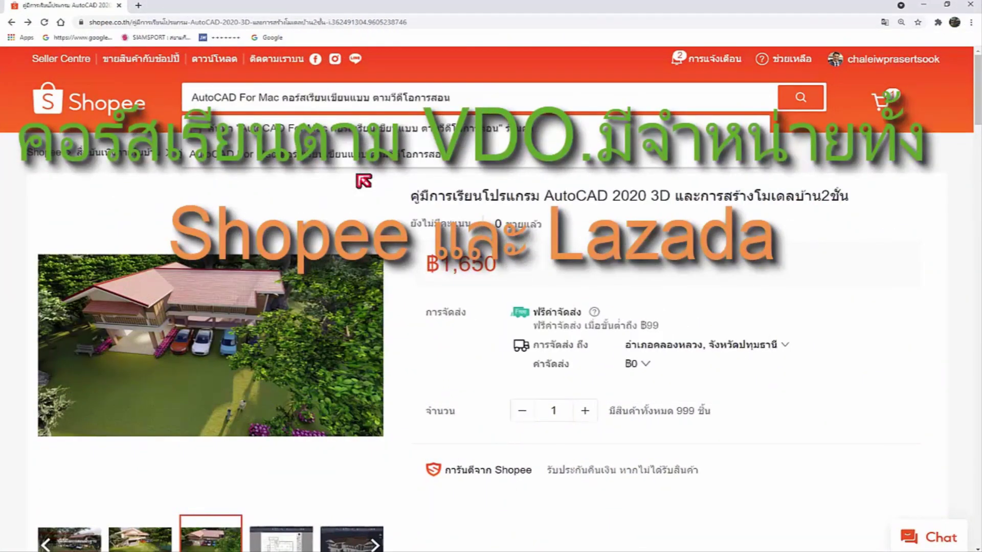
{"action": "key", "text": "Return"}
{"action": "scroll", "coordinate": [303, 352], "scroll_direction": "down", "scroll_amount": 3}
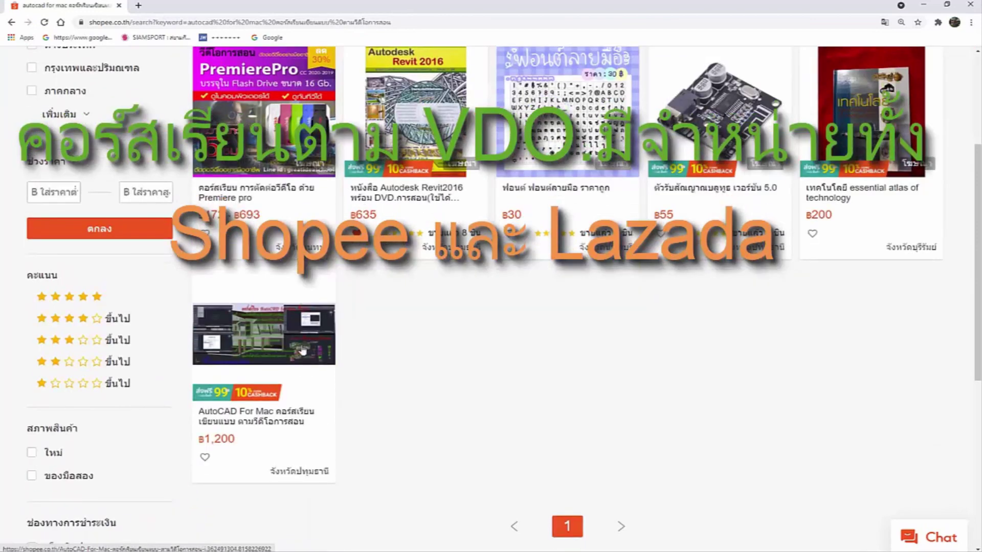
{"action": "left_click", "coordinate": [303, 352]}
- Copy the sample-video youtu.be link from the listing's description
{"action": "scroll", "coordinate": [293, 330], "scroll_direction": "down", "scroll_amount": 5}
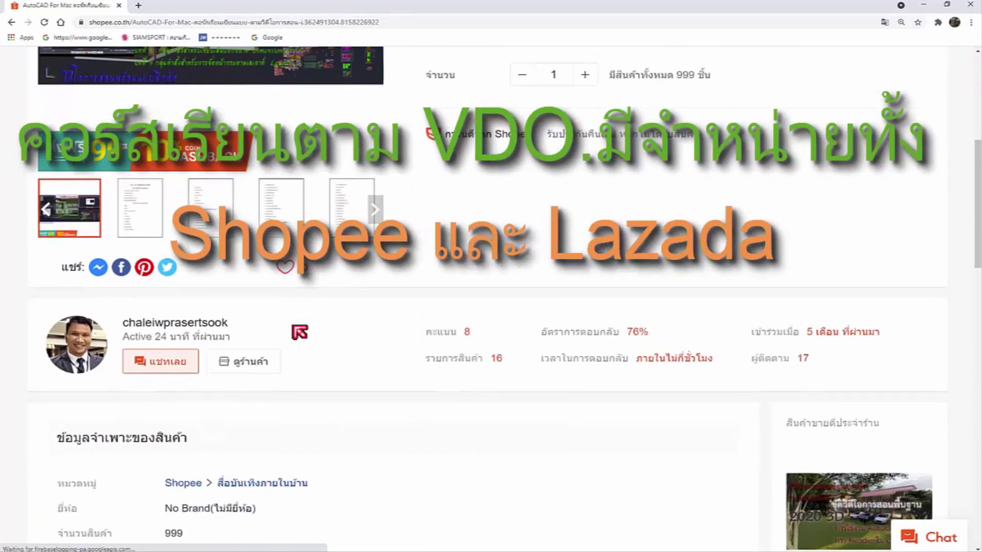
{"action": "scroll", "coordinate": [293, 330], "scroll_direction": "down", "scroll_amount": 2}
{"action": "scroll", "coordinate": [293, 327], "scroll_direction": "down", "scroll_amount": 2}
{"action": "scroll", "coordinate": [293, 325], "scroll_direction": "down", "scroll_amount": 4}
{"action": "scroll", "coordinate": [297, 329], "scroll_direction": "down", "scroll_amount": 2}
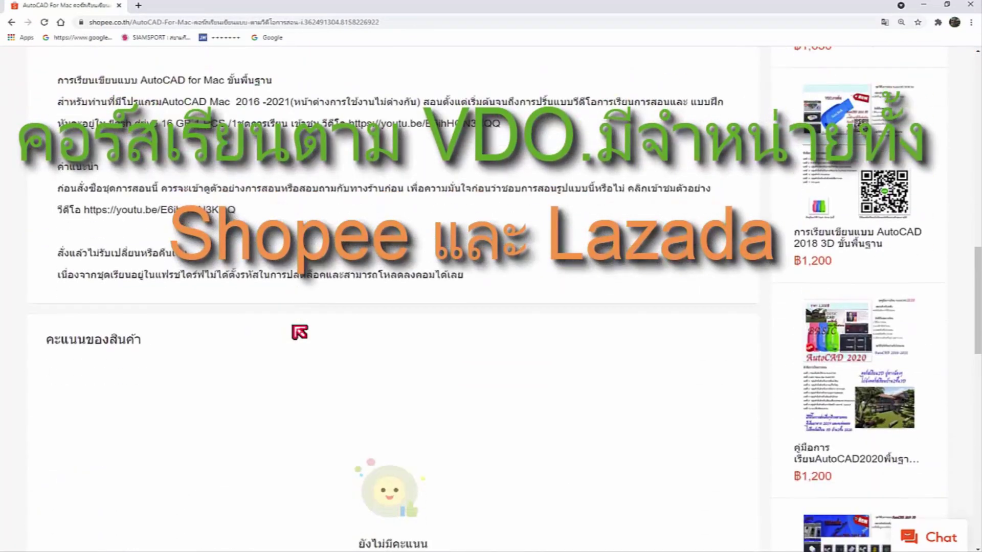
{"action": "scroll", "coordinate": [300, 333], "scroll_direction": "up", "scroll_amount": 2}
{"action": "scroll", "coordinate": [300, 333], "scroll_direction": "up", "scroll_amount": 2}
{"action": "scroll", "coordinate": [300, 333], "scroll_direction": "down", "scroll_amount": 3}
{"action": "scroll", "coordinate": [294, 327], "scroll_direction": "down", "scroll_amount": 1}
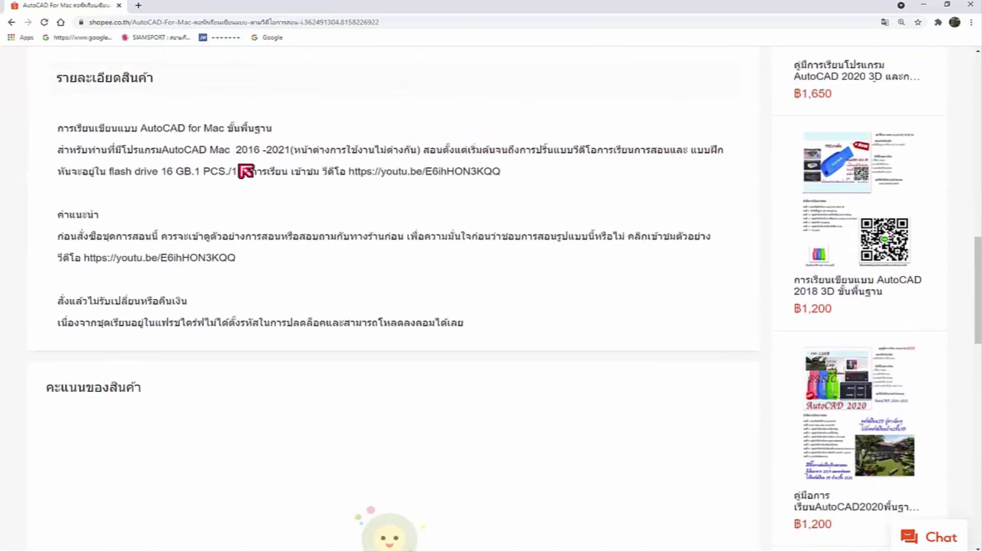
{"action": "left_click_drag", "start_coordinate": [348, 172], "coordinate": [500, 172]}
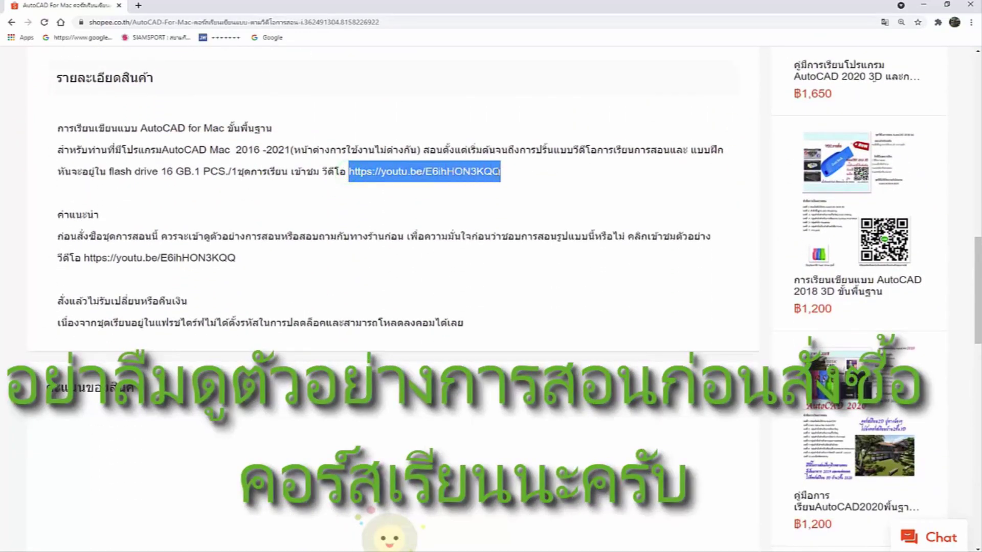
{"action": "left_click", "coordinate": [505, 176]}
{"action": "left_click", "coordinate": [146, 7]}
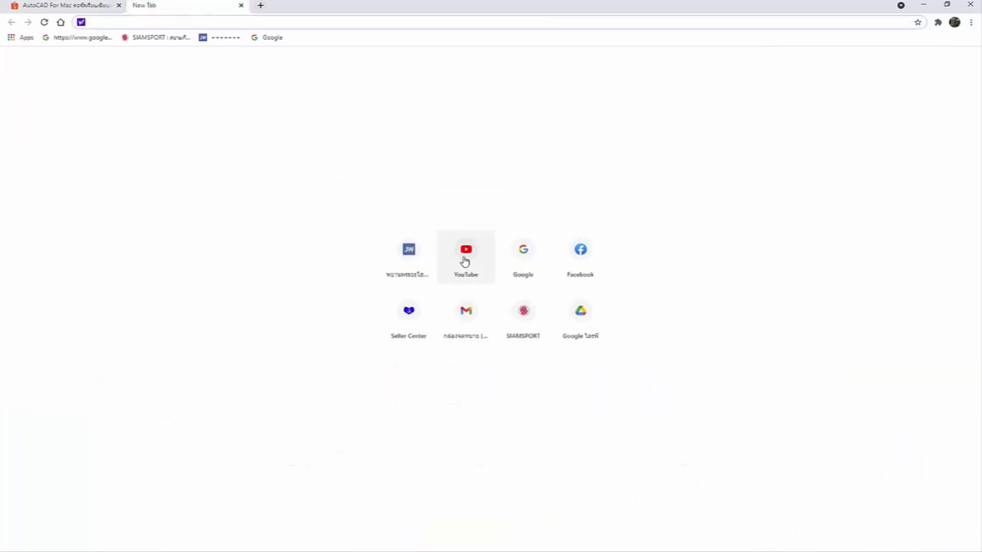
- Search YouTube with the copied link and open the AutoCAD For Mac lesson 1 video
{"action": "left_click", "coordinate": [465, 258]}
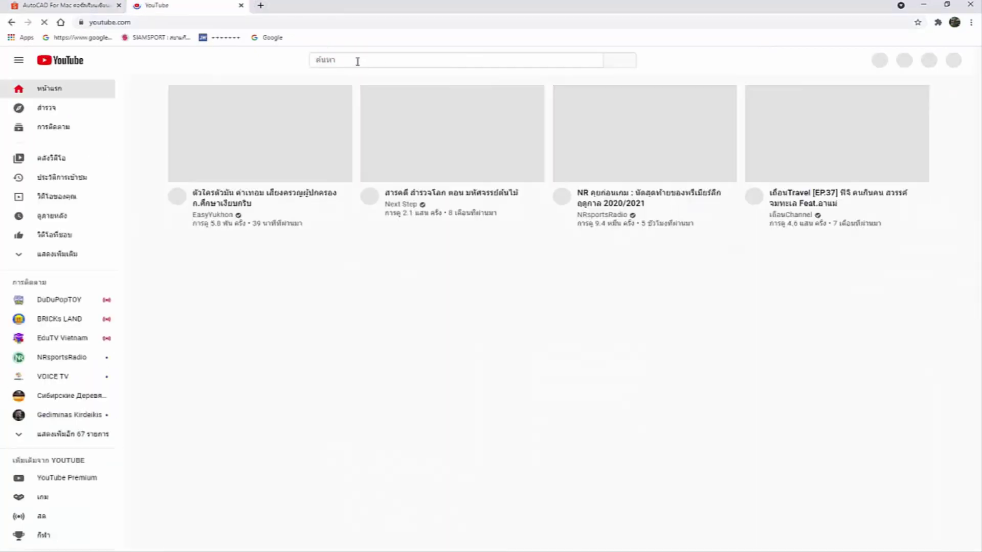
{"action": "left_click", "coordinate": [356, 60]}
{"action": "right_click", "coordinate": [357, 62]}
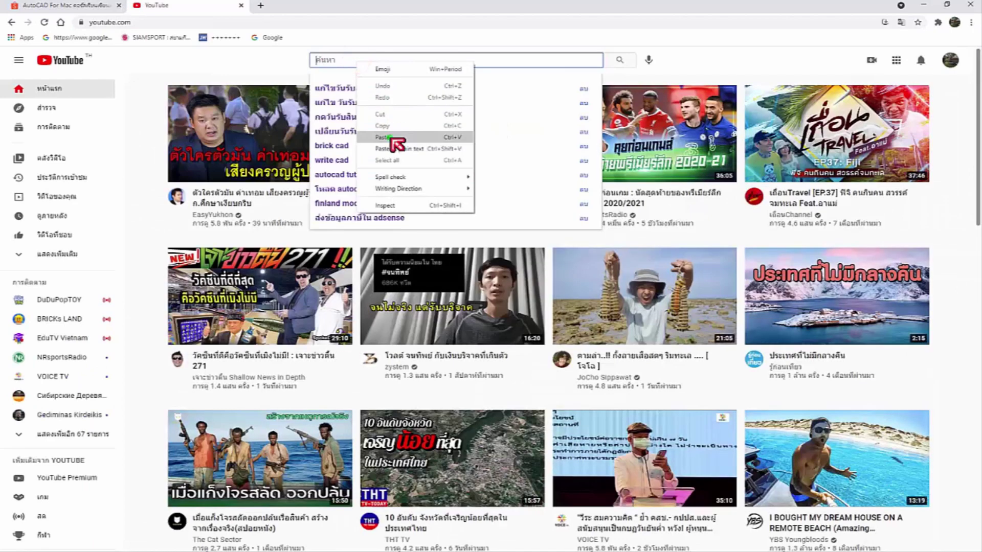
{"action": "left_click", "coordinate": [383, 137]}
{"action": "key", "text": "Return"}
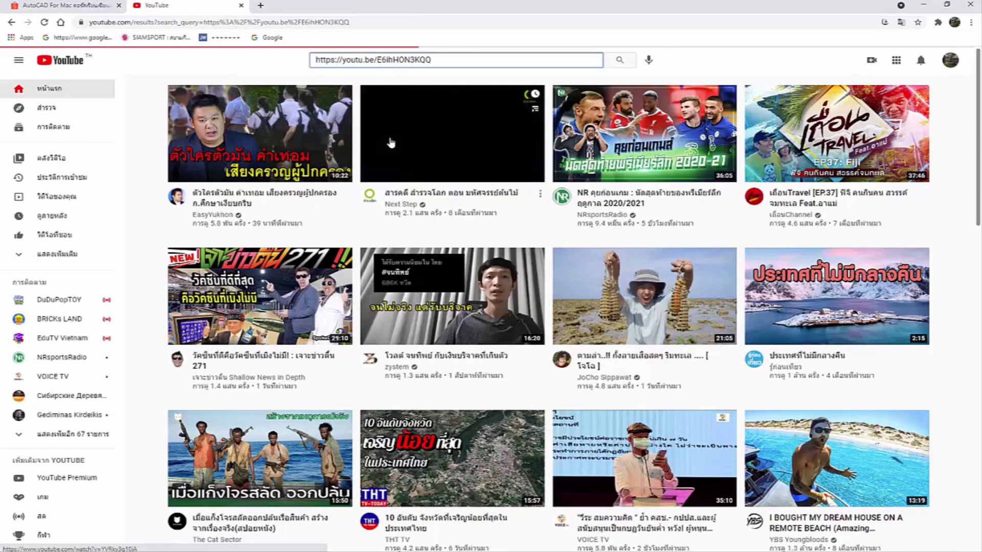
{"action": "mouse_move", "coordinate": [360, 241]}
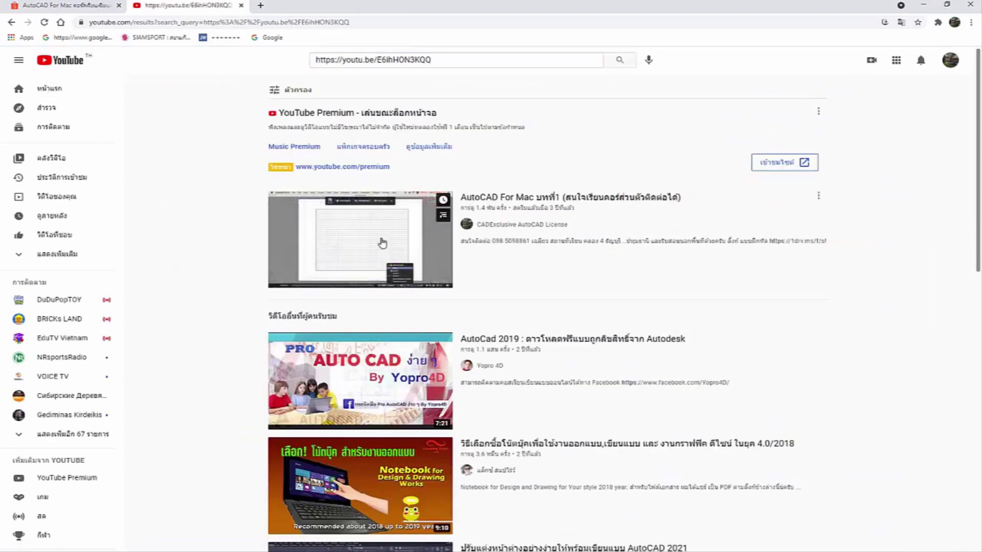
{"action": "left_click", "coordinate": [382, 243]}
- Skip the video ahead to 1:03, 17:27, 26:42 and 41:00, then return to Shopee
{"action": "left_click", "coordinate": [72, 411]}
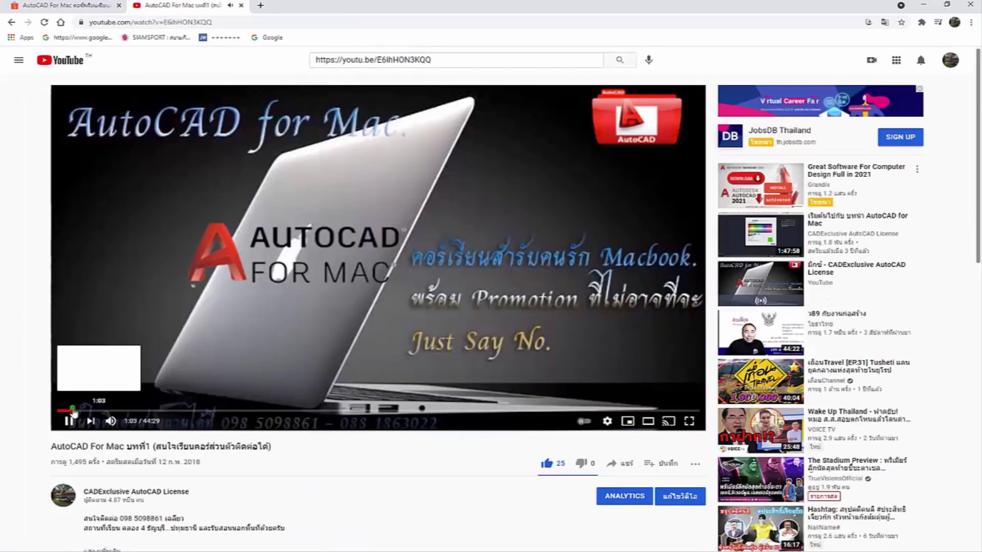
{"action": "left_click_drag", "start_coordinate": [139, 410], "coordinate": [309, 411]}
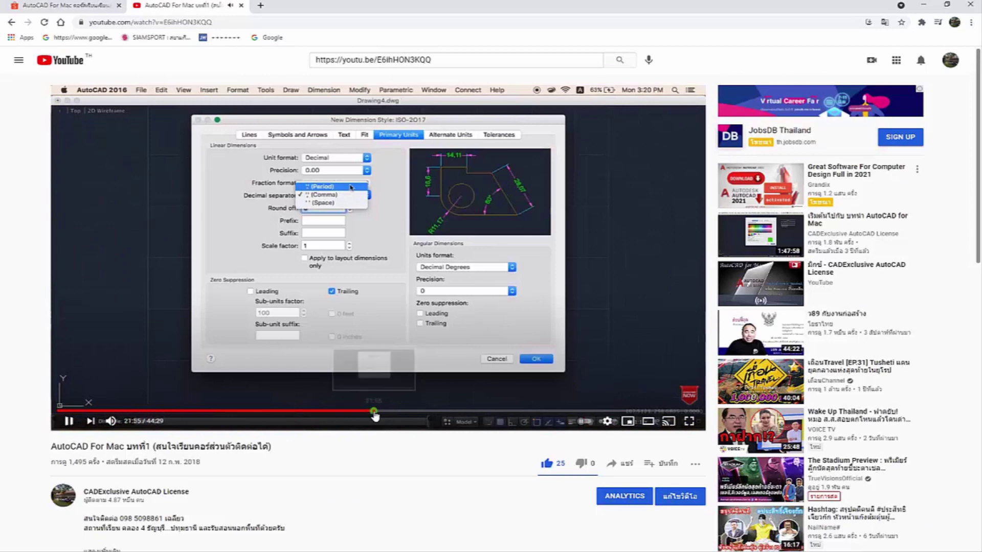
{"action": "left_click_drag", "start_coordinate": [375, 416], "coordinate": [443, 412]}
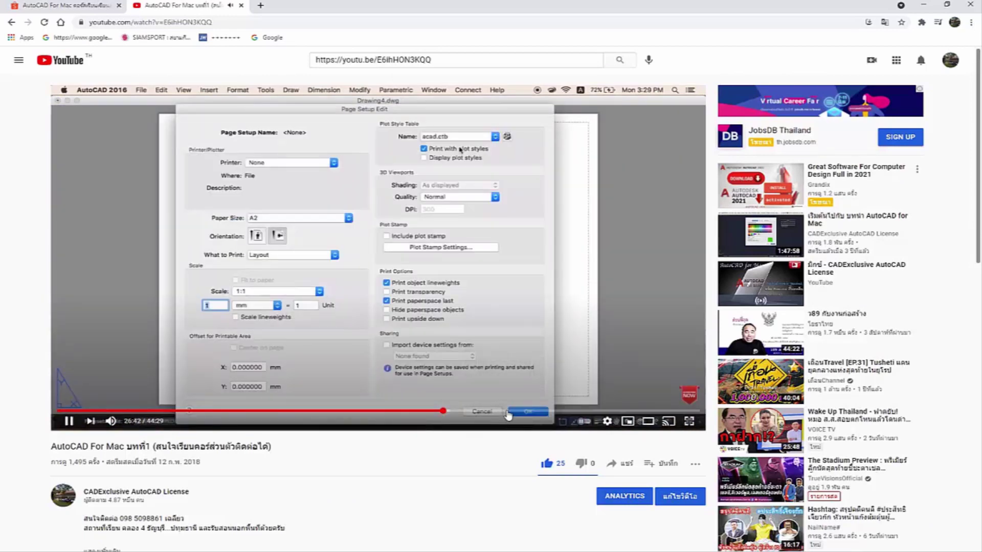
{"action": "left_click_drag", "start_coordinate": [508, 413], "coordinate": [650, 411]}
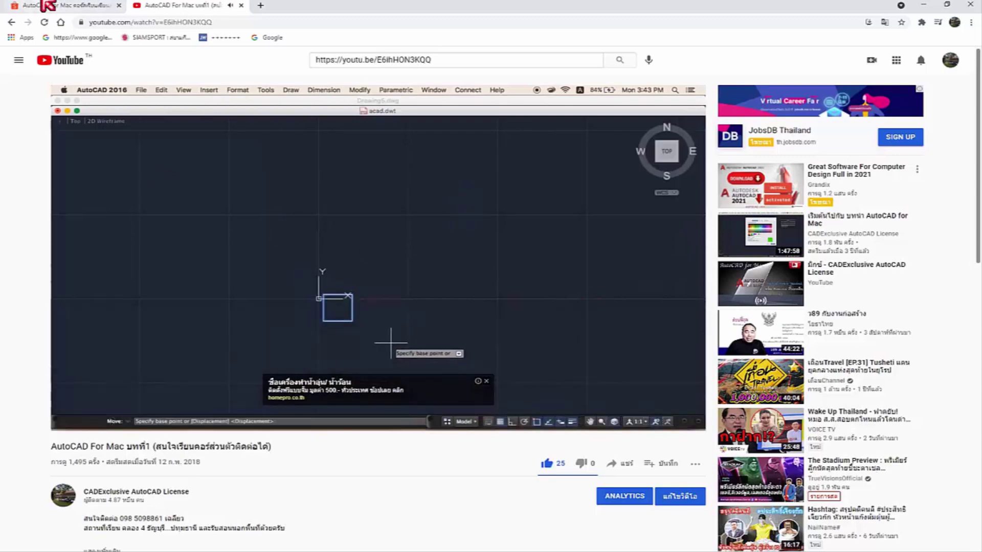
{"action": "left_click", "coordinate": [50, 7]}
- Scroll the Shopee AutoCAD For Mac listing back to its top, showing the ฿1,200 price
{"action": "scroll", "coordinate": [458, 338], "scroll_direction": "up", "scroll_amount": 6}
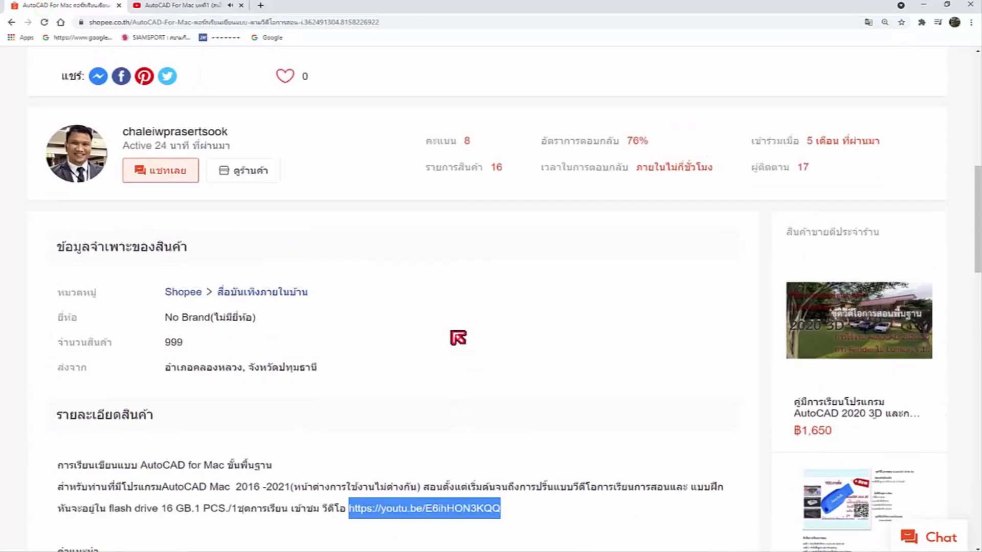
{"action": "scroll", "coordinate": [458, 338], "scroll_direction": "up", "scroll_amount": 10}
{"action": "scroll", "coordinate": [458, 338], "scroll_direction": "down", "scroll_amount": 1}
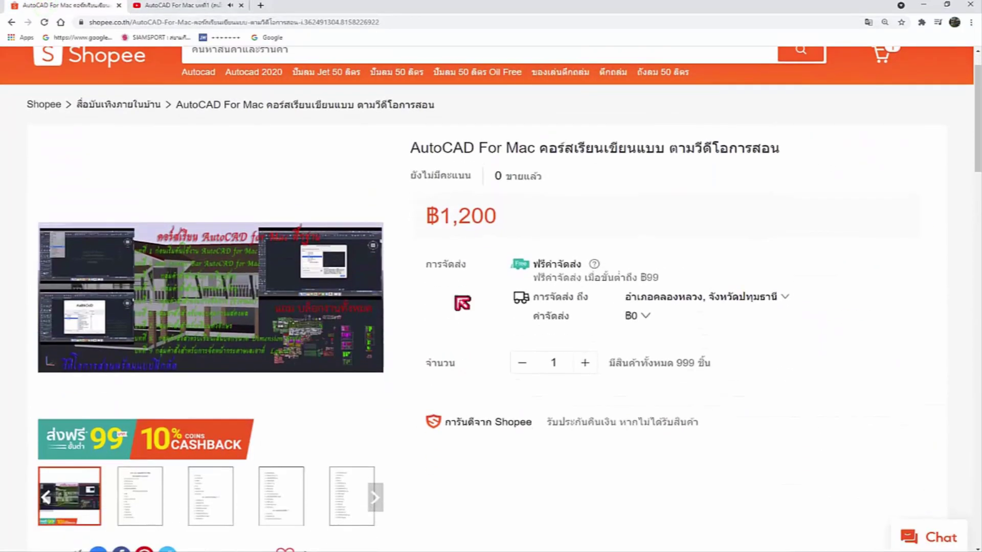